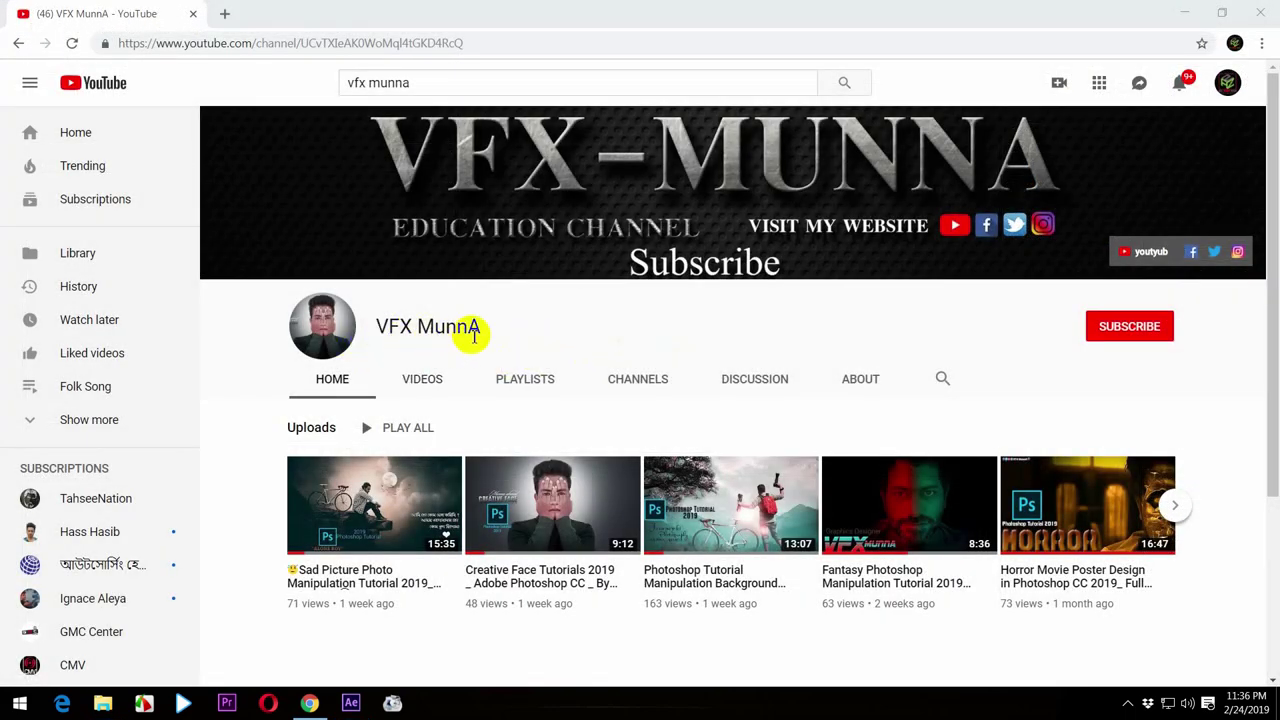
- Subscribe to the VFX MunnA channel and turn on its notification bell
click(1131, 334)
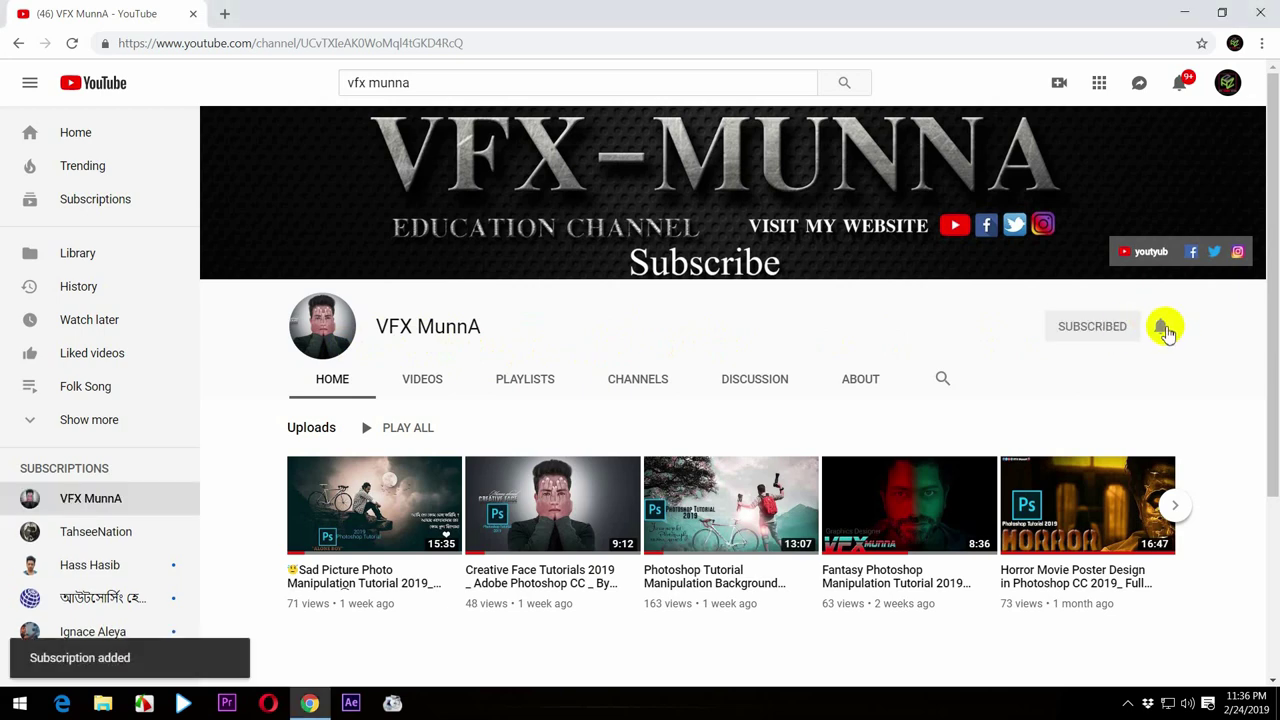
click(1162, 330)
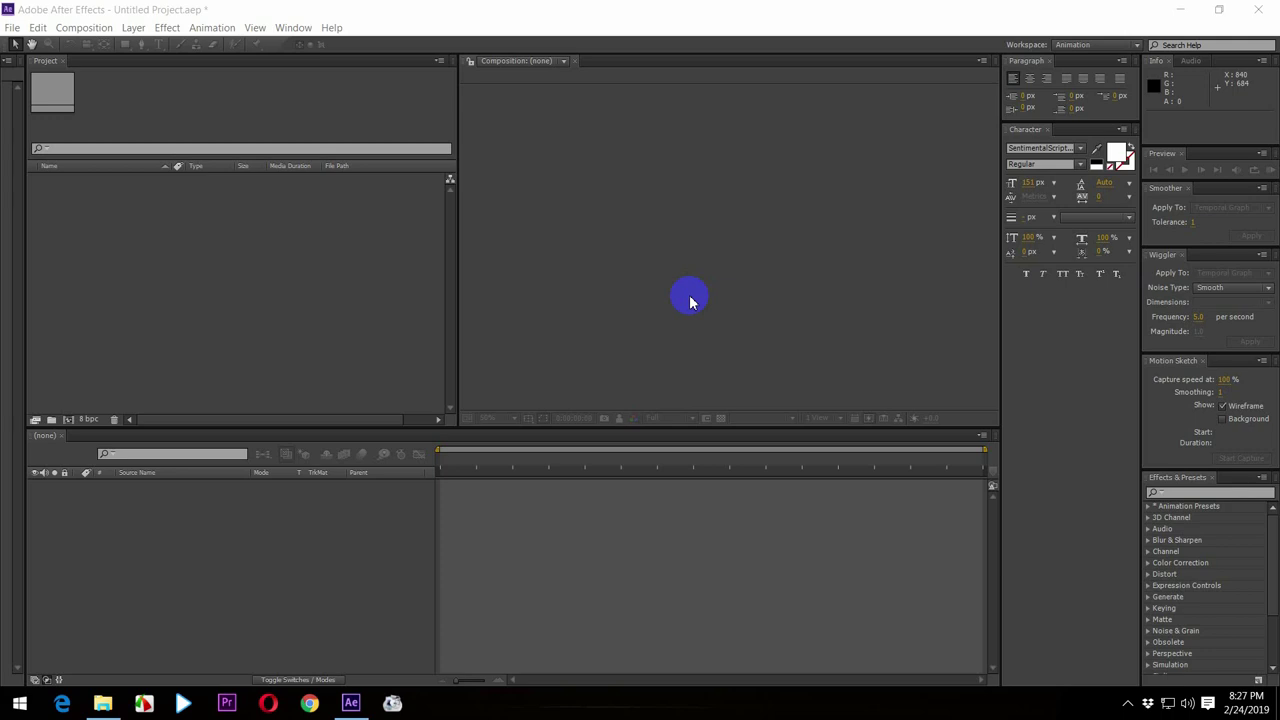
- Bring MVI_8394.MOV from the clips folder into the Project panel and build the MVI_8394 composition
click(1183, 10)
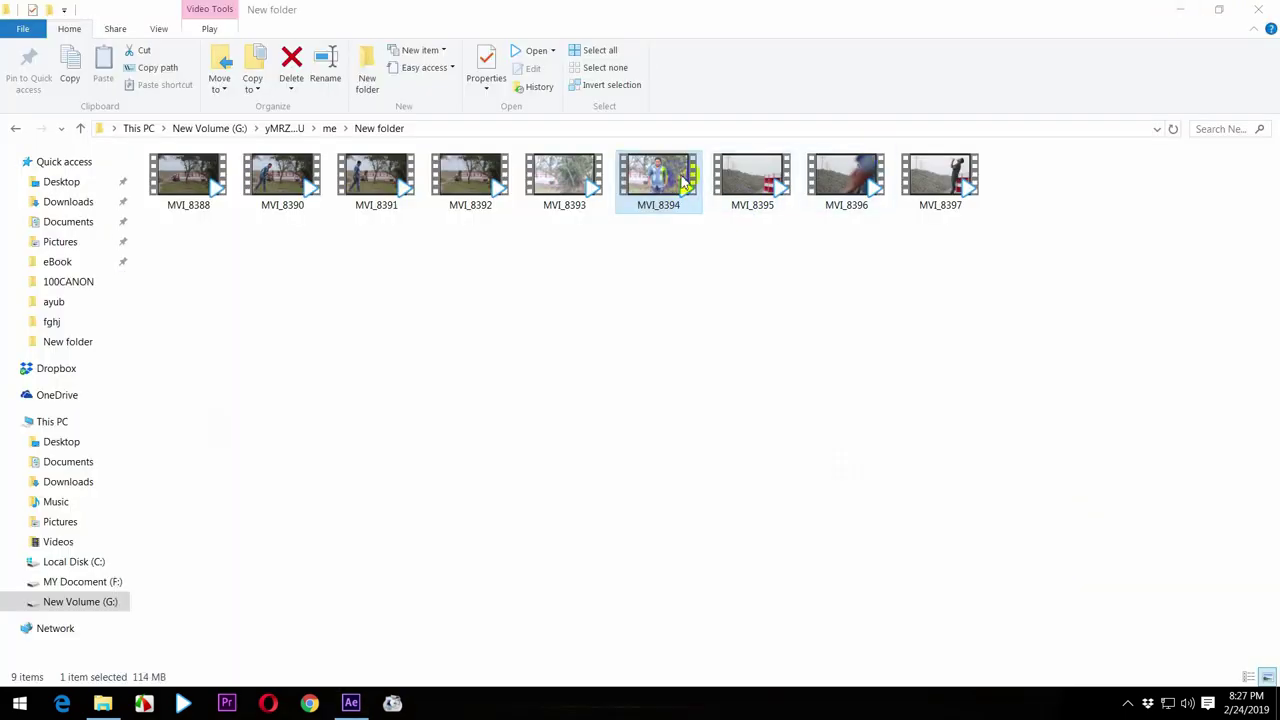
drag(660, 218, 350, 700)
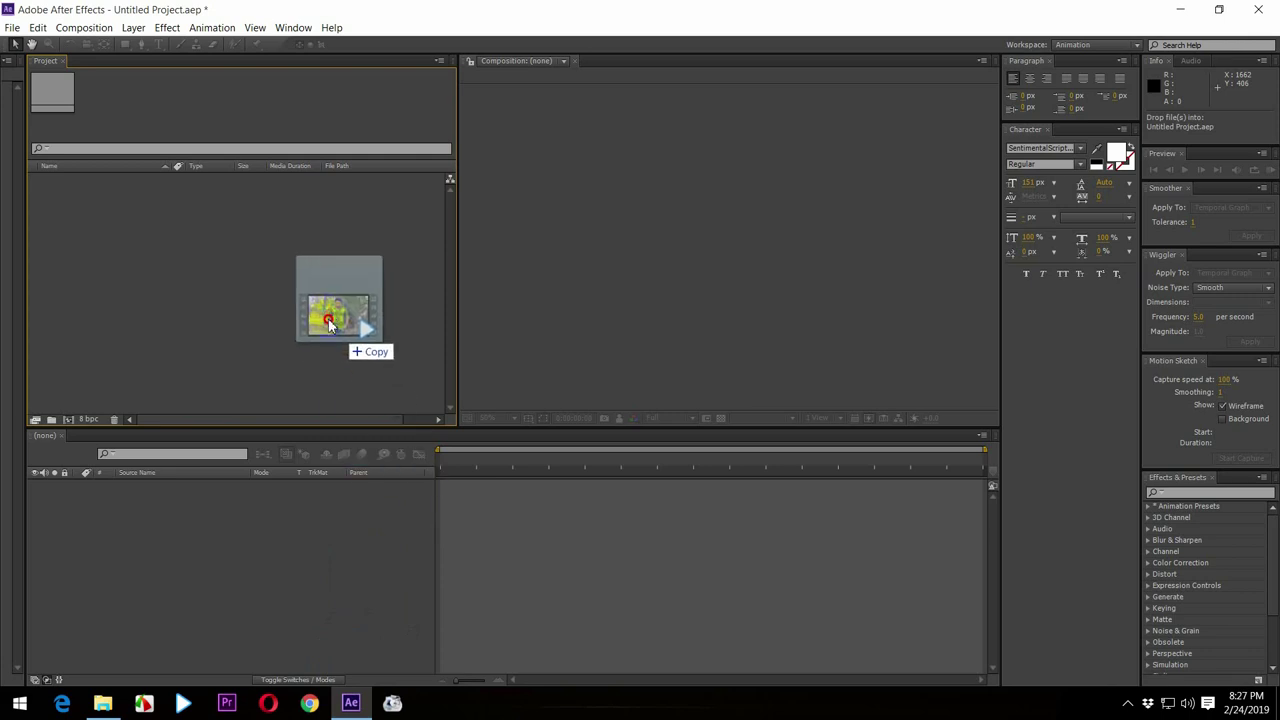
drag(350, 700, 286, 321)
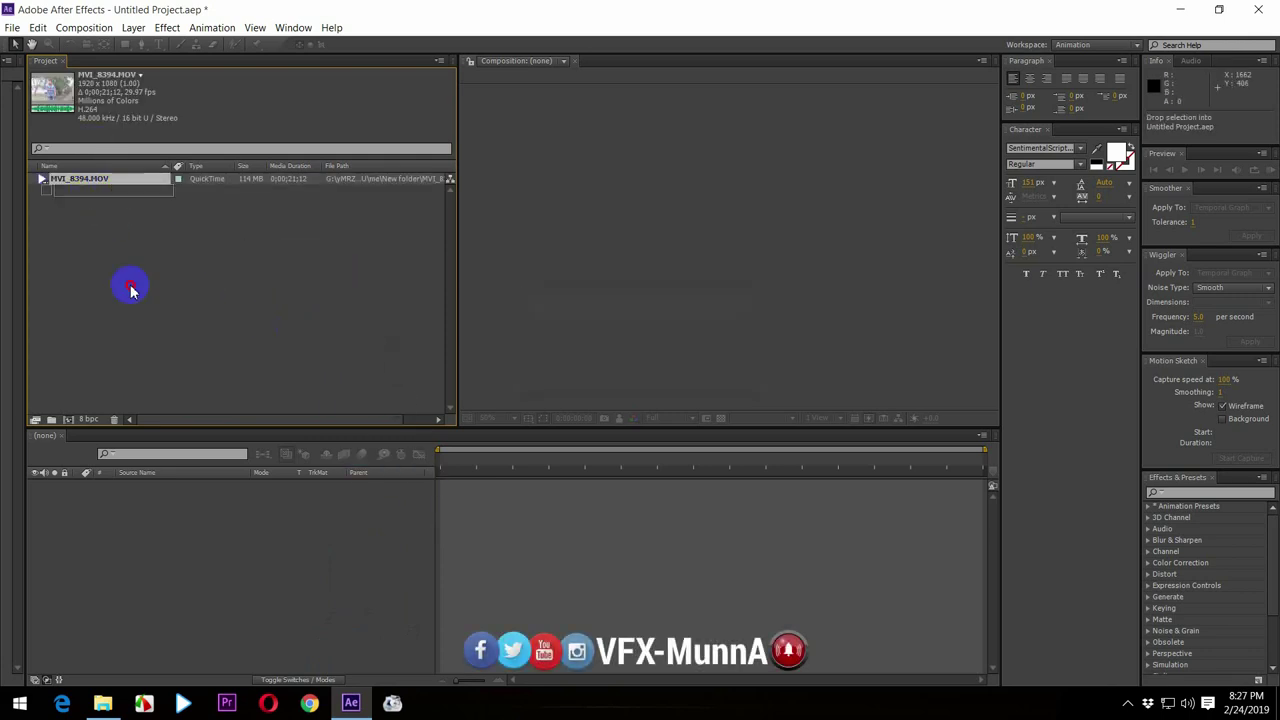
drag(116, 200, 226, 512)
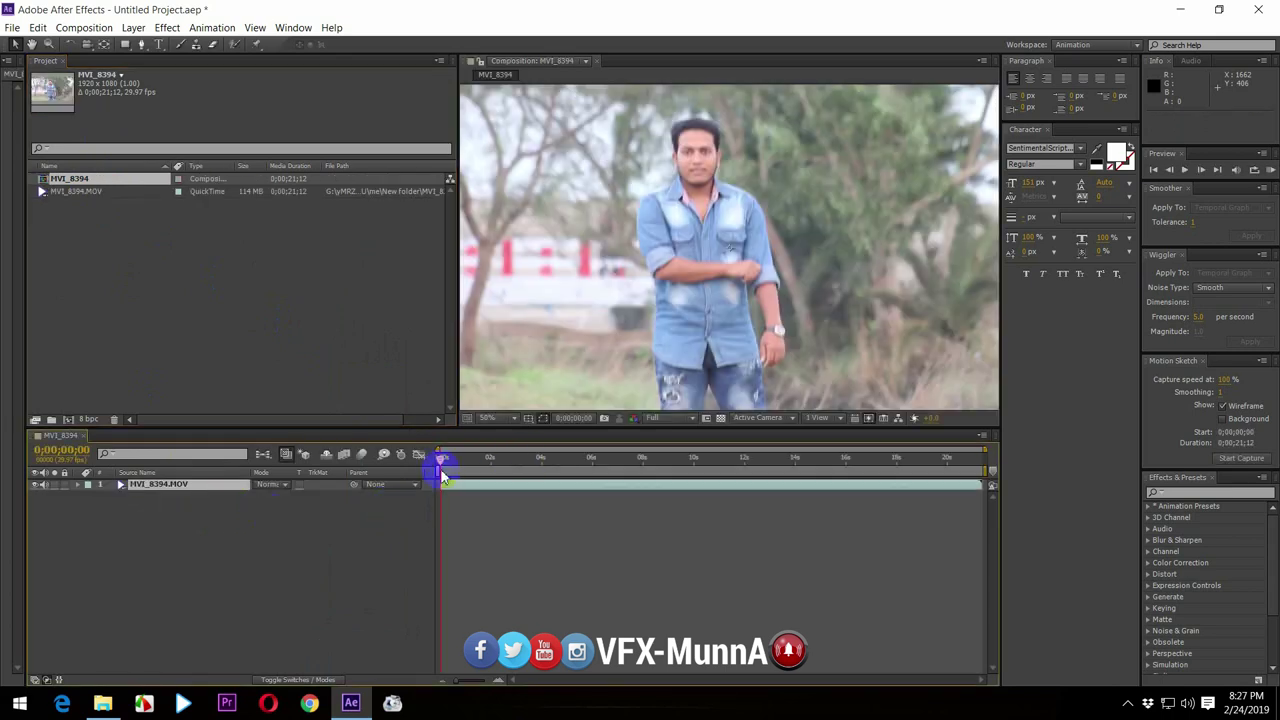
- Scrub through the clip to find the moment just before the man walks out
drag(443, 459, 656, 471)
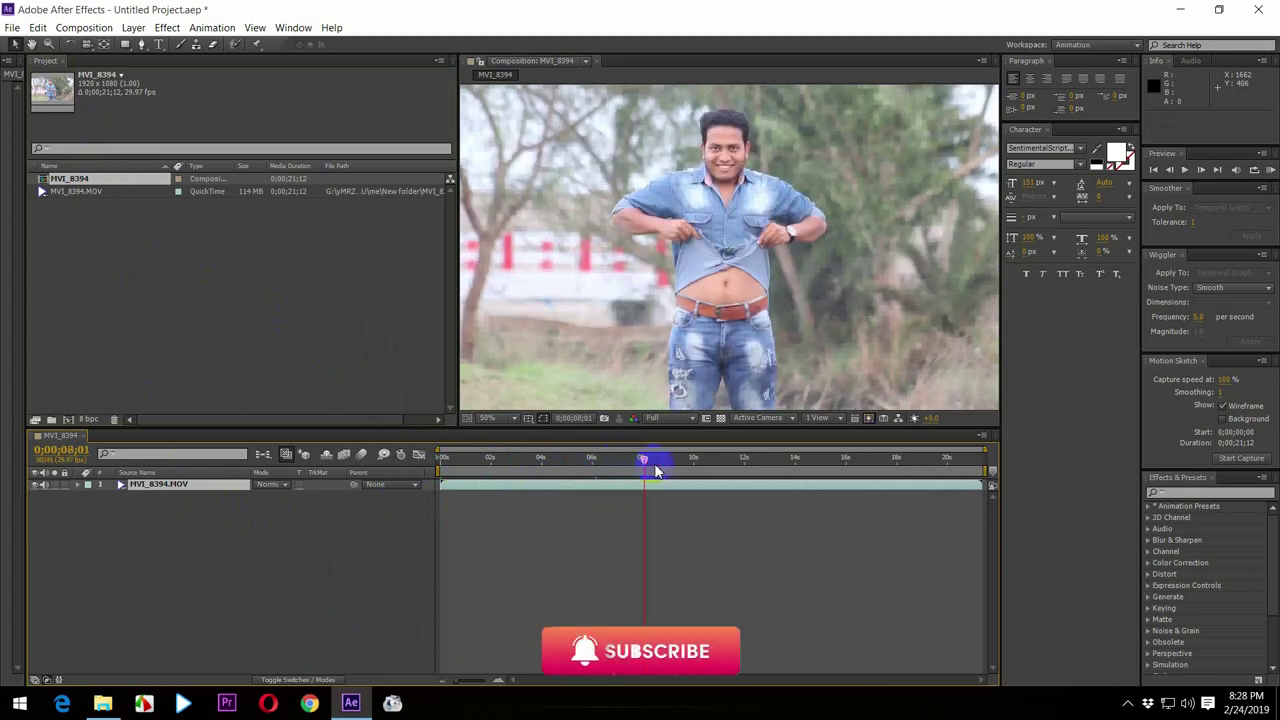
drag(645, 460, 601, 472)
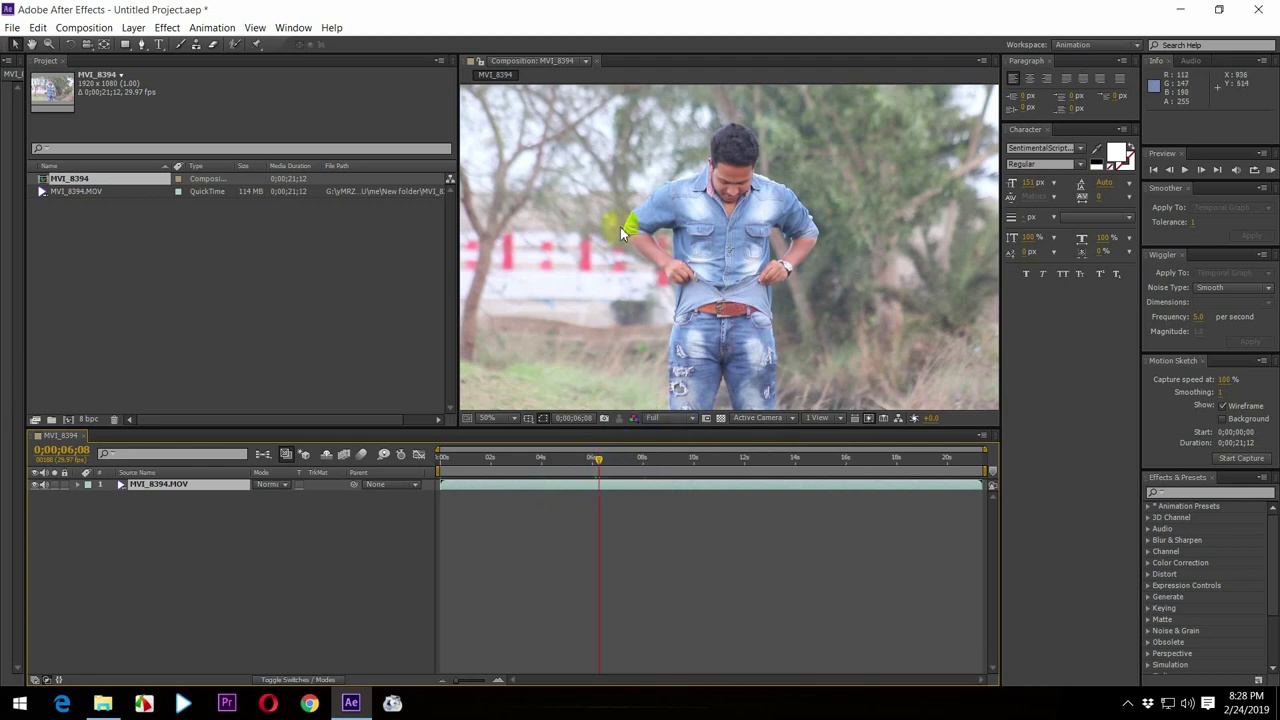
mouse_move(597, 458)
mouse_down()
mouse_move(935, 490)
mouse_move(938, 468)
mouse_up()
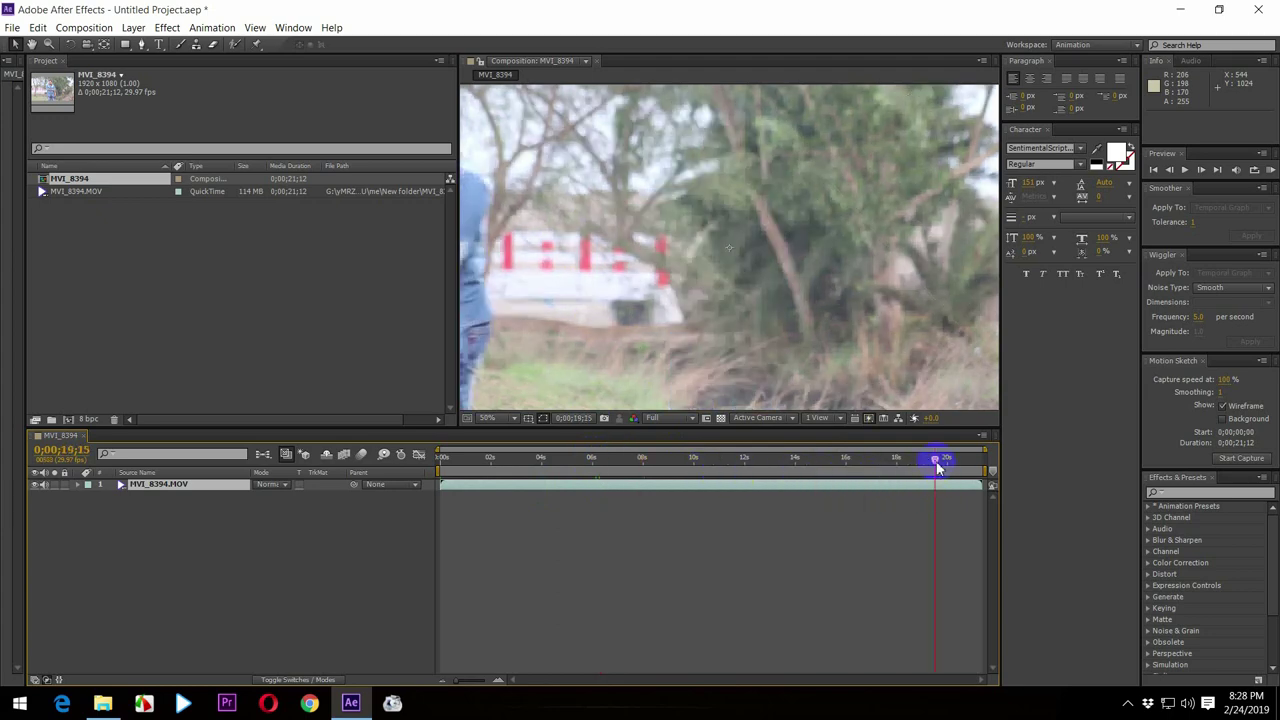
drag(920, 470, 912, 476)
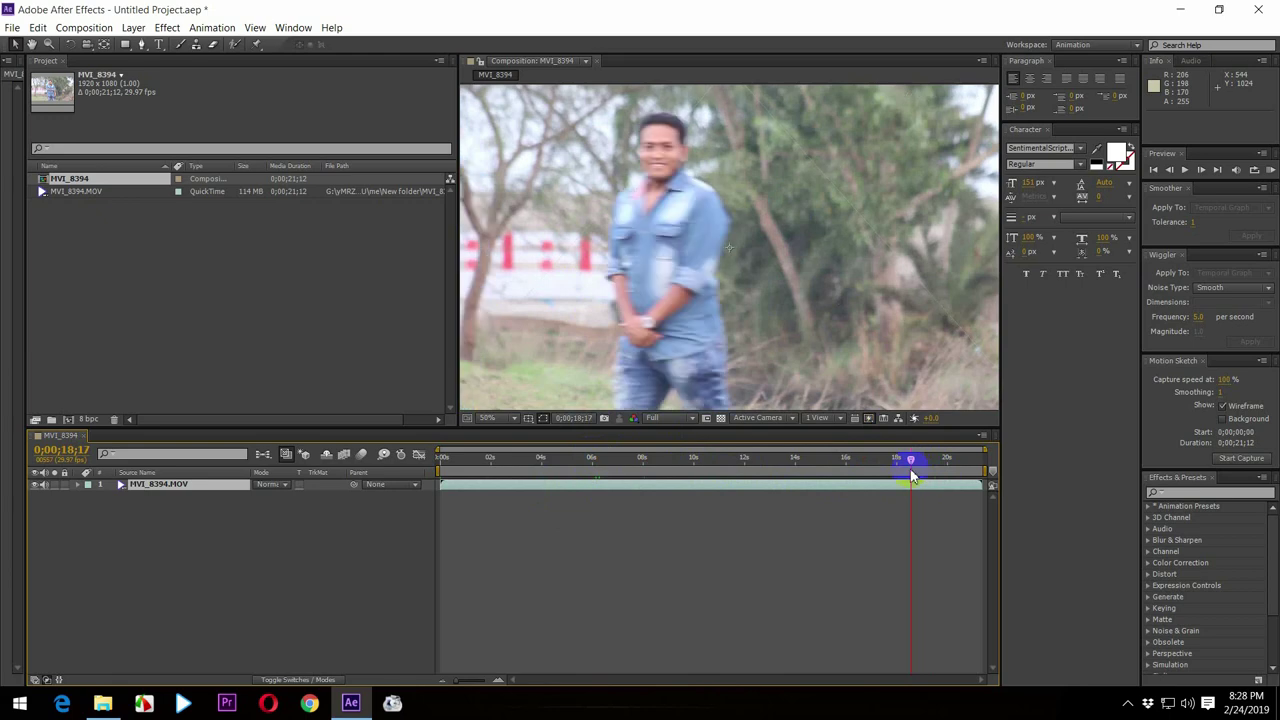
- Play and stop at 0;00;19;20, then split the layer at that frame
key(space)
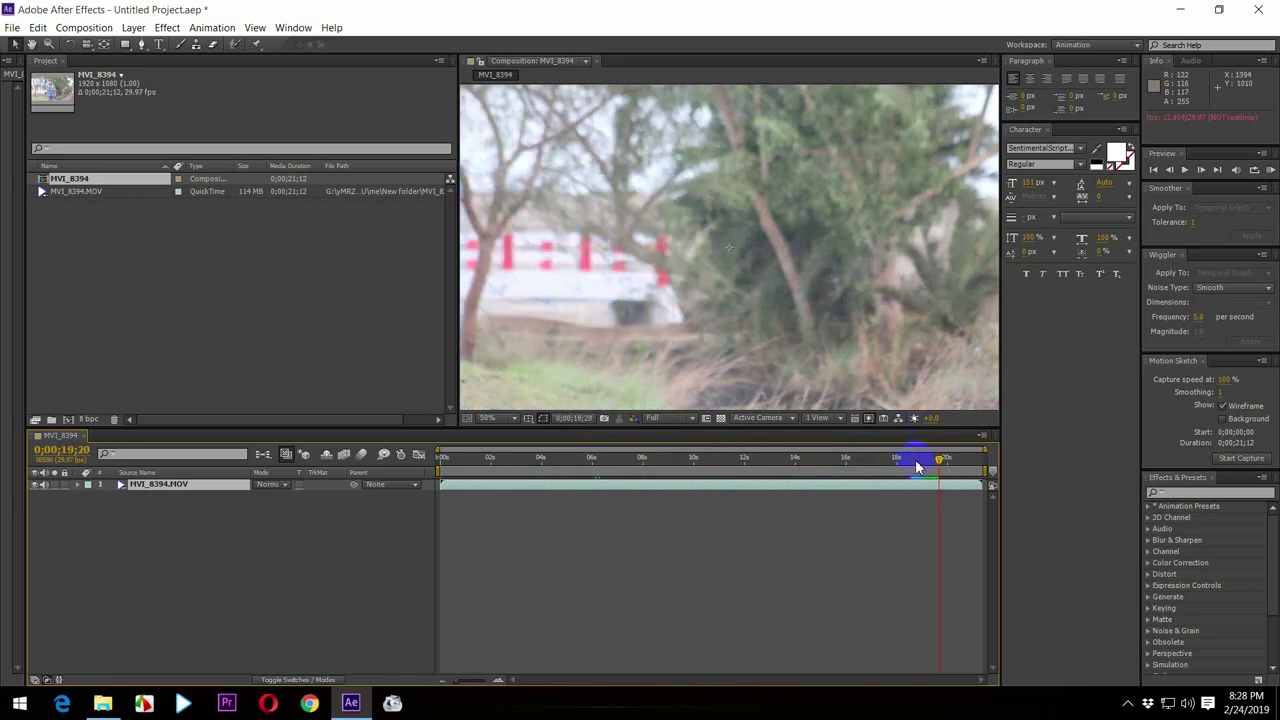
key(space)
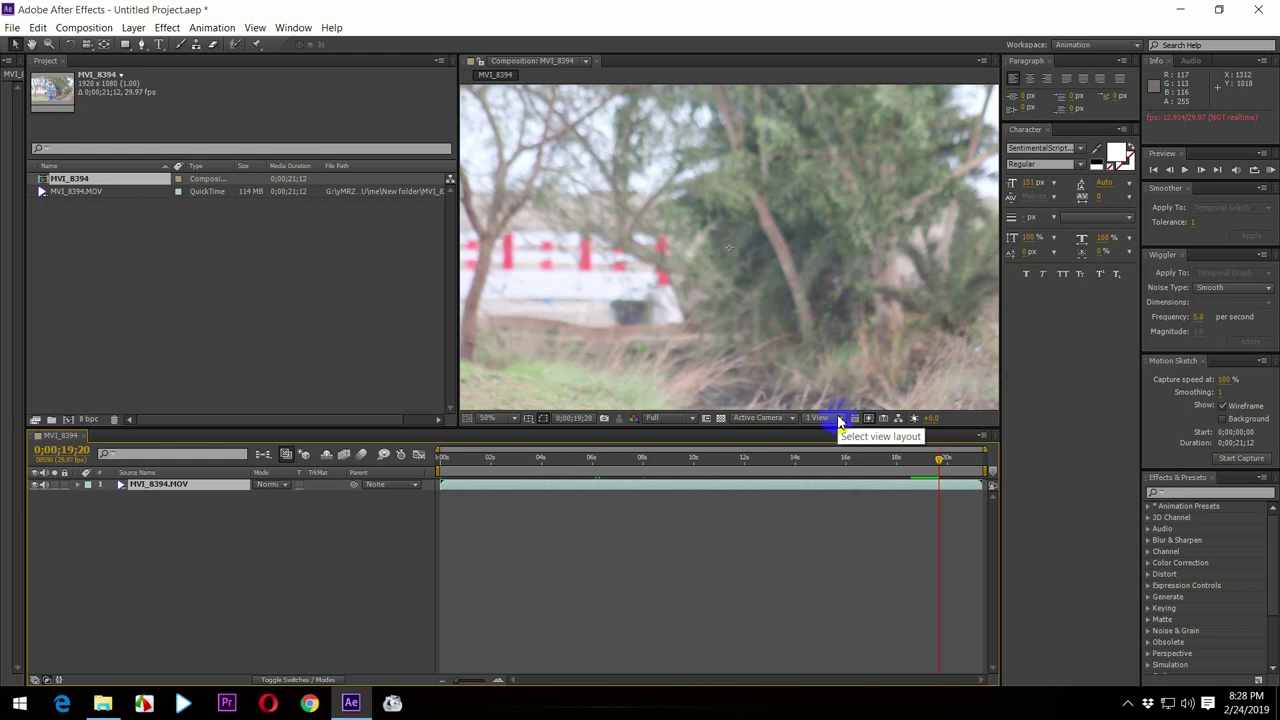
key(ctrl+shift+d)
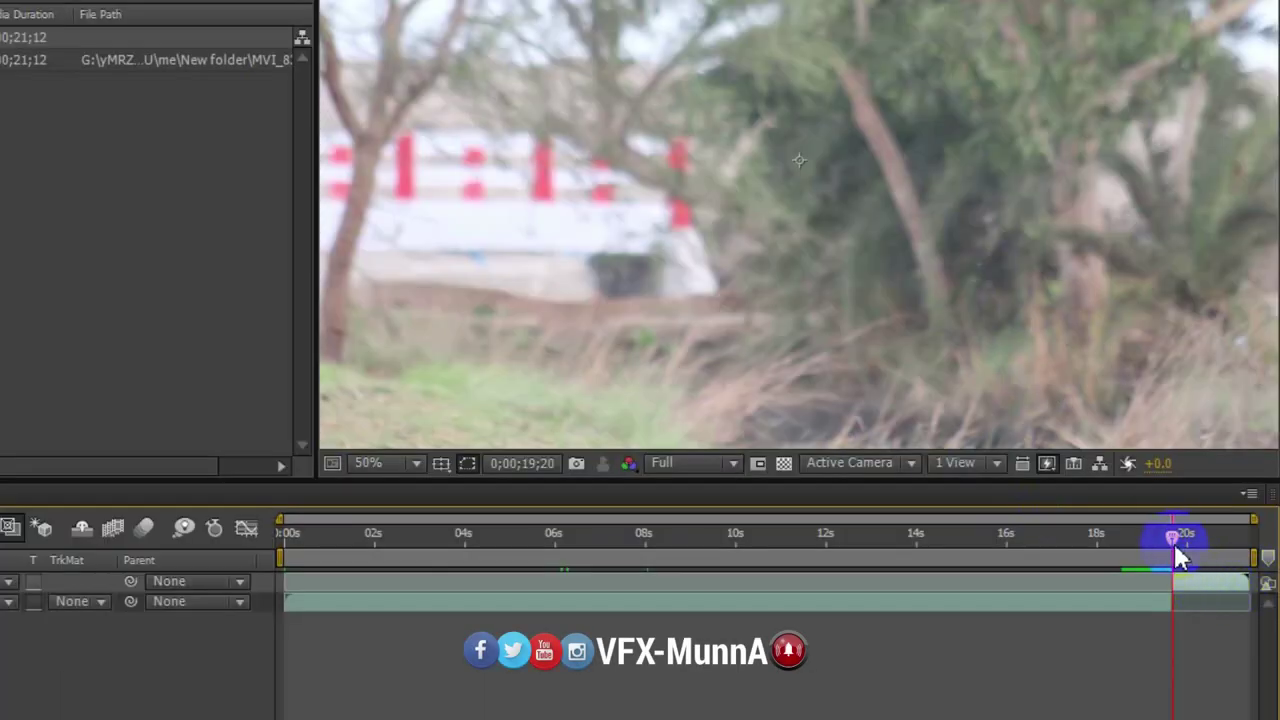
- Select the background-only top layer from the split and make it start at the current frame
drag(1174, 543, 1194, 548)
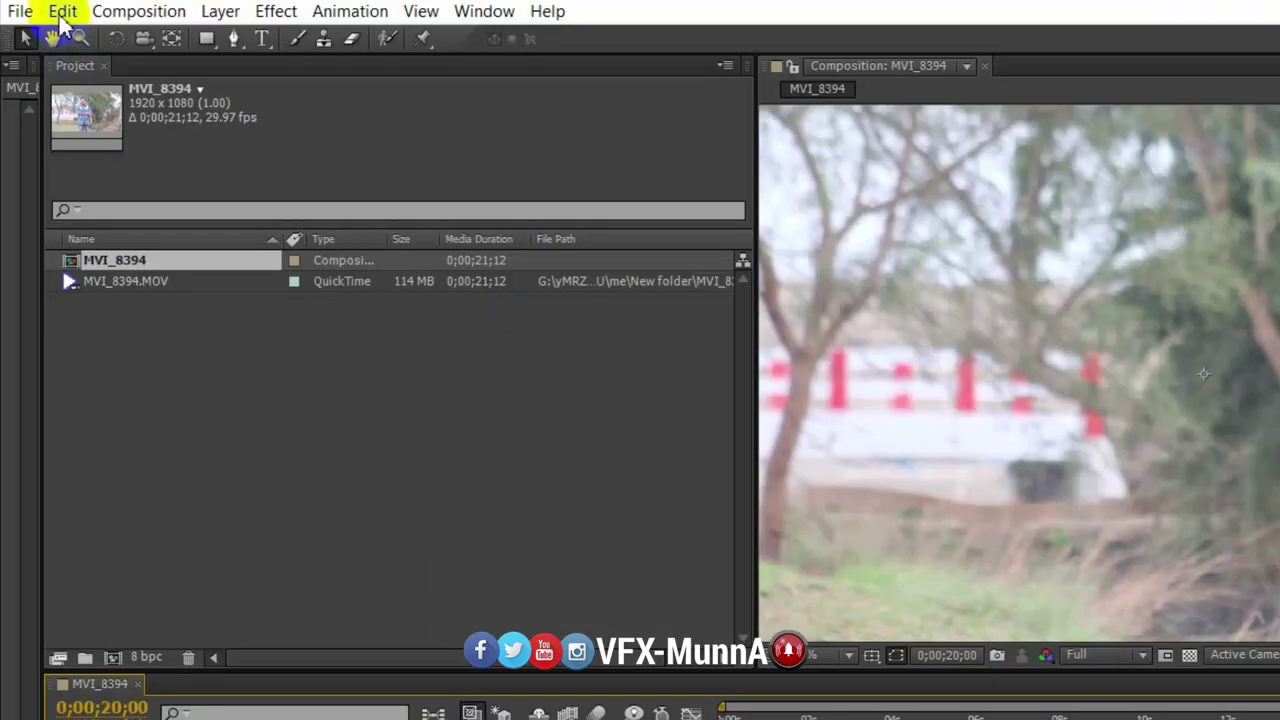
click(36, 28)
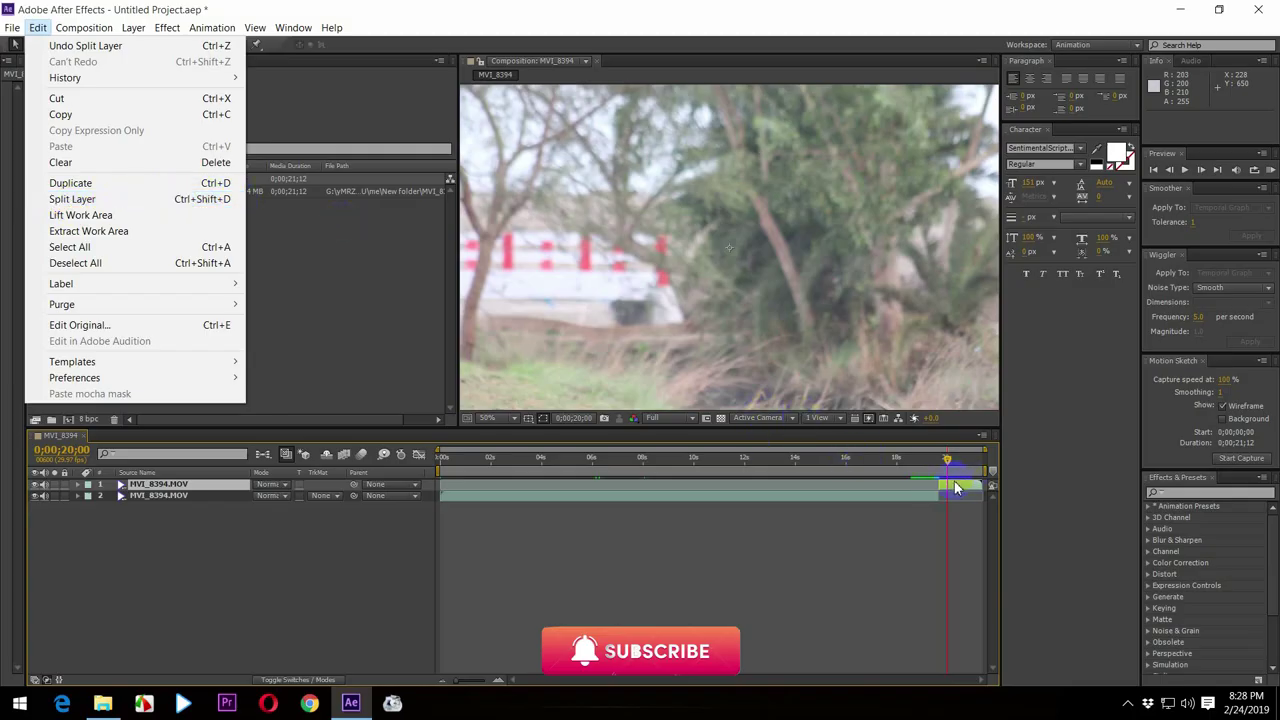
click(955, 488)
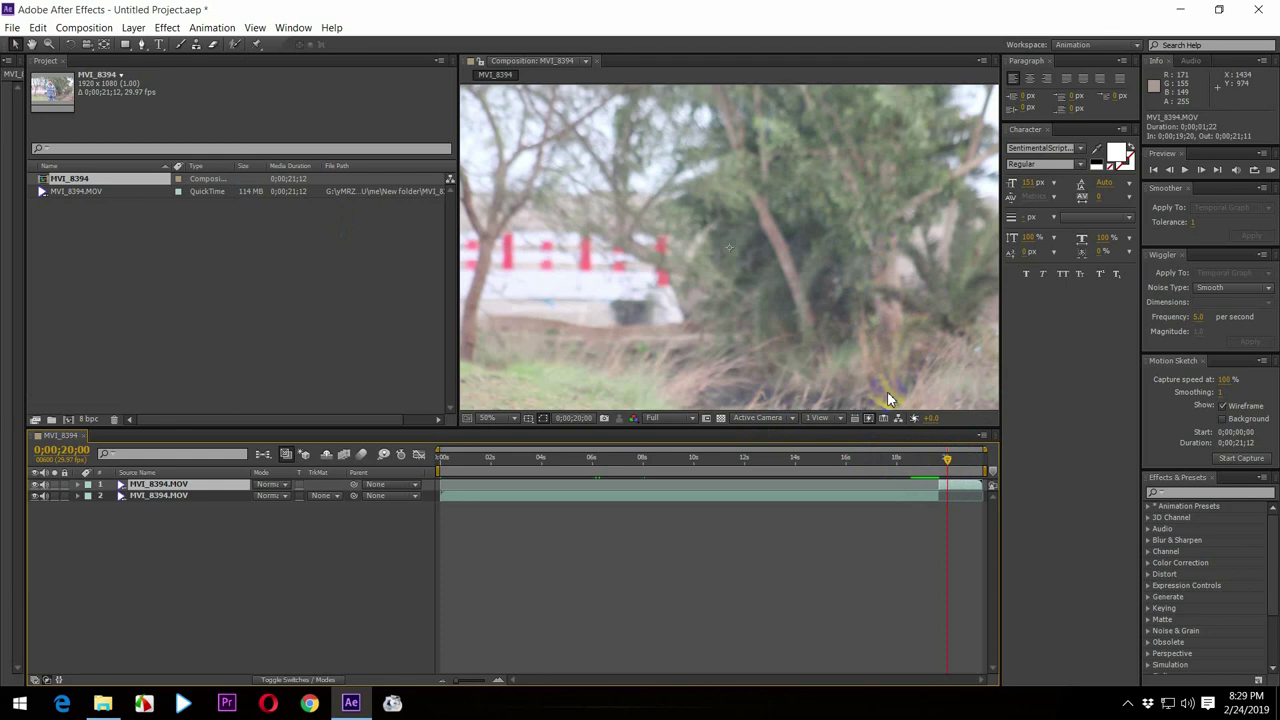
click(959, 490)
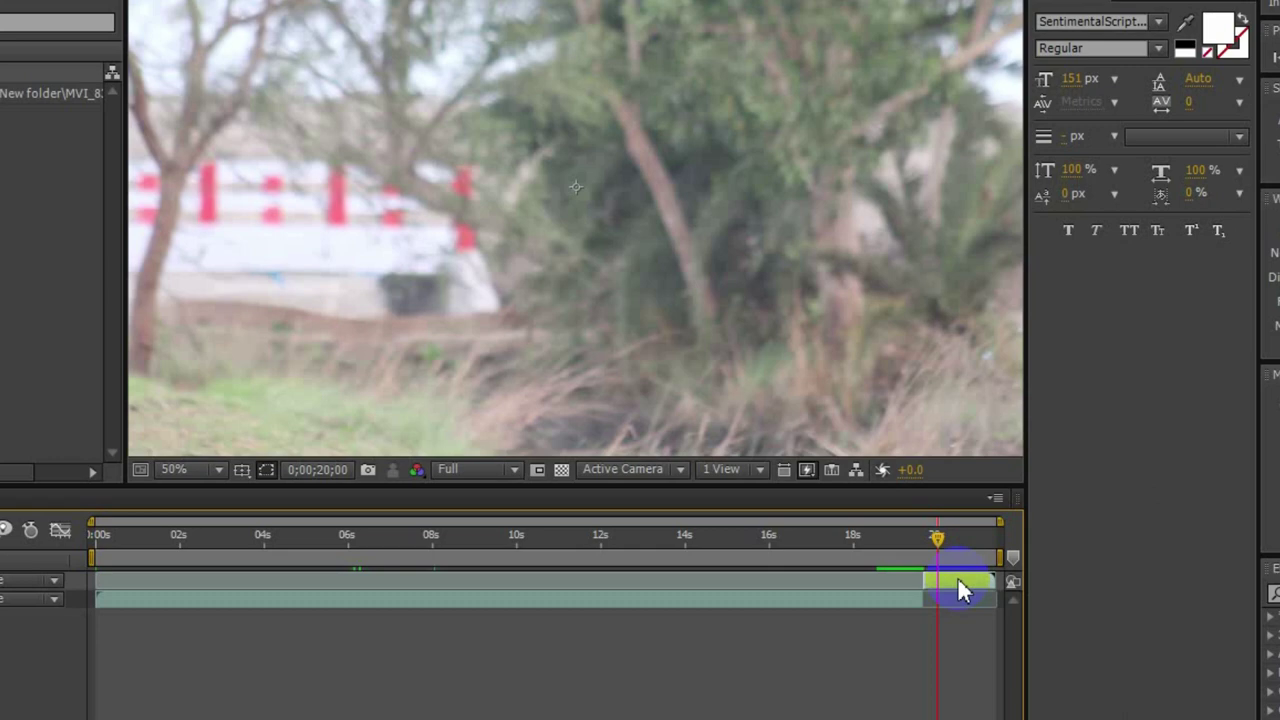
drag(957, 580, 969, 580)
- Apply Time > Freeze Frame to the top layer and stretch it back to the composition start
right_click(972, 590)
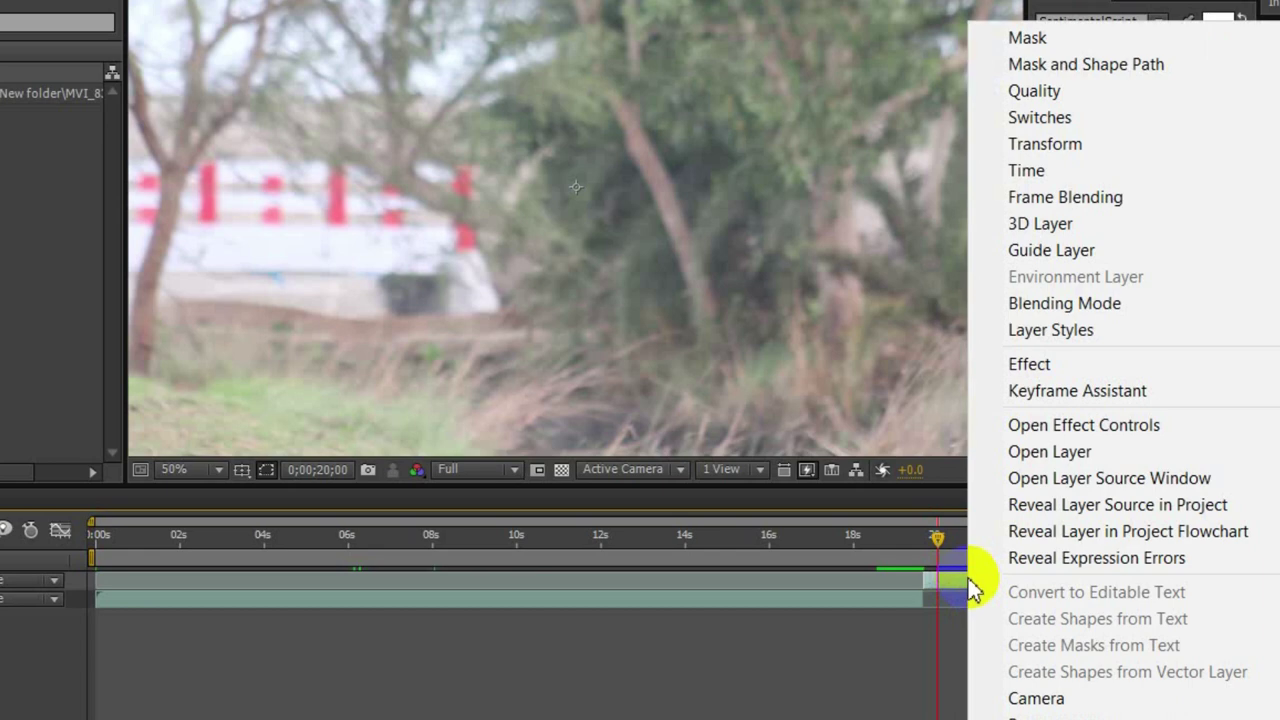
mouse_move(1063, 178)
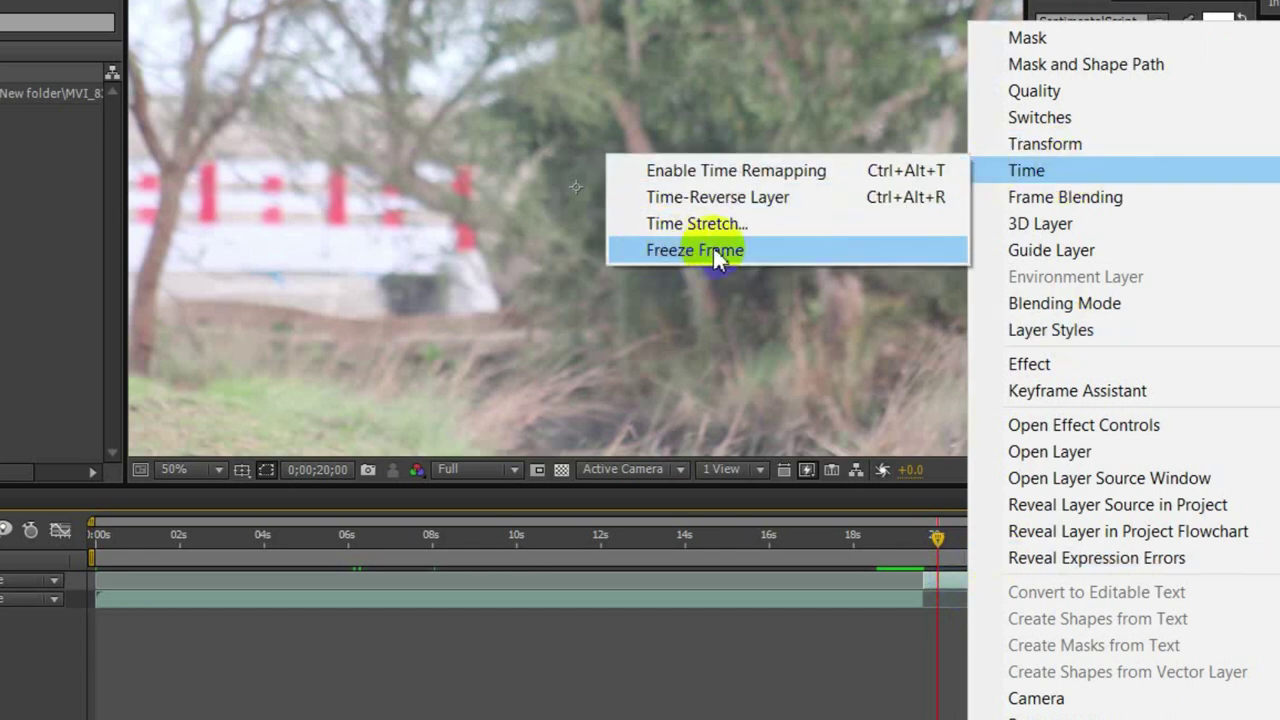
click(750, 252)
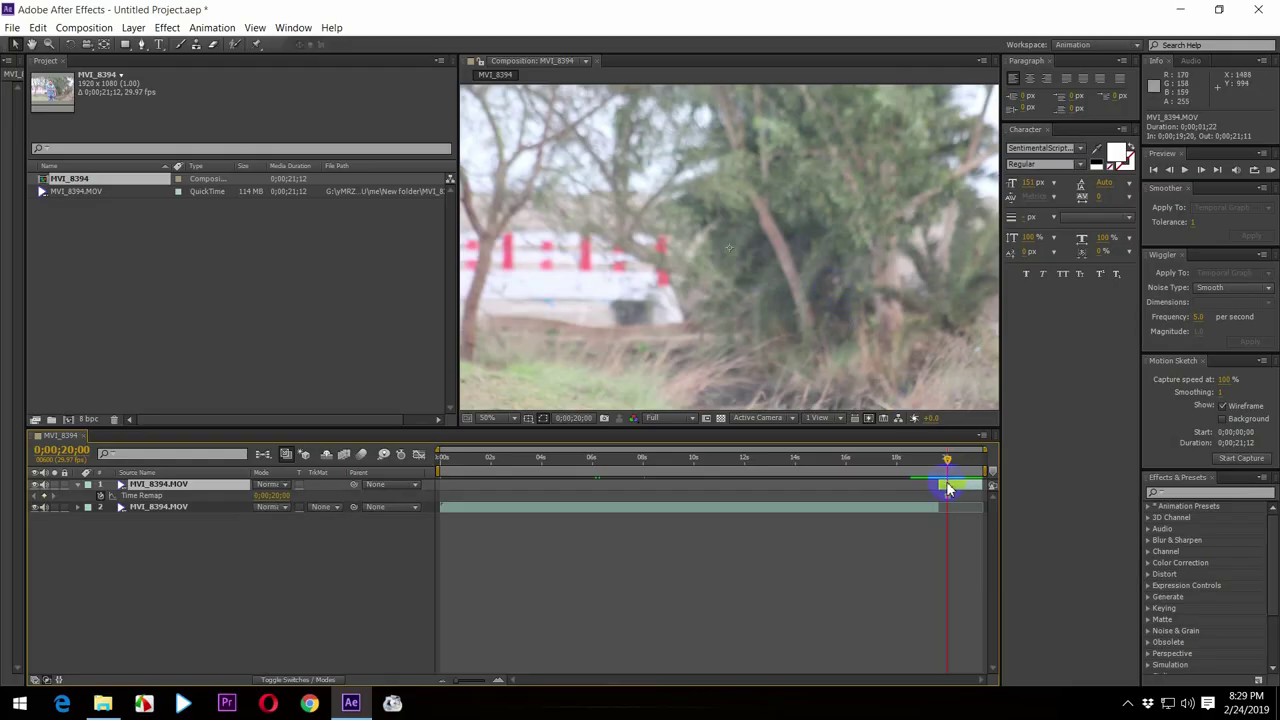
drag(955, 467, 961, 467)
drag(941, 486, 450, 487)
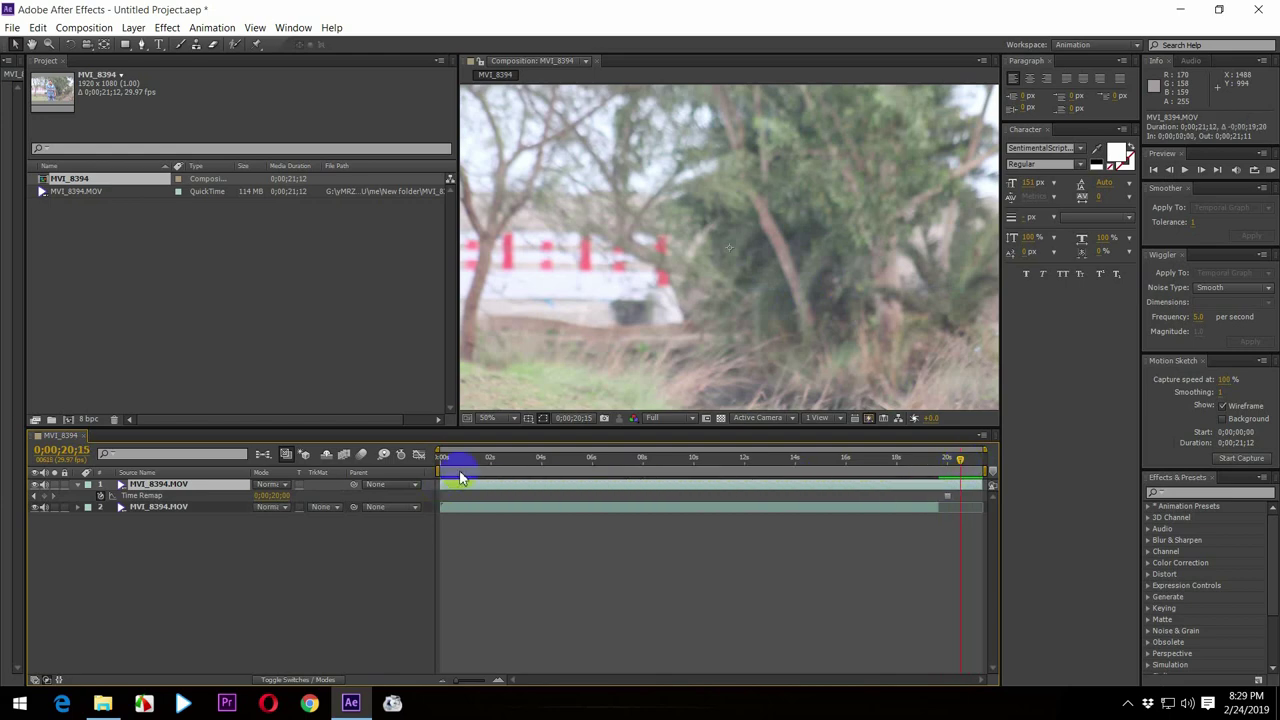
click(205, 507)
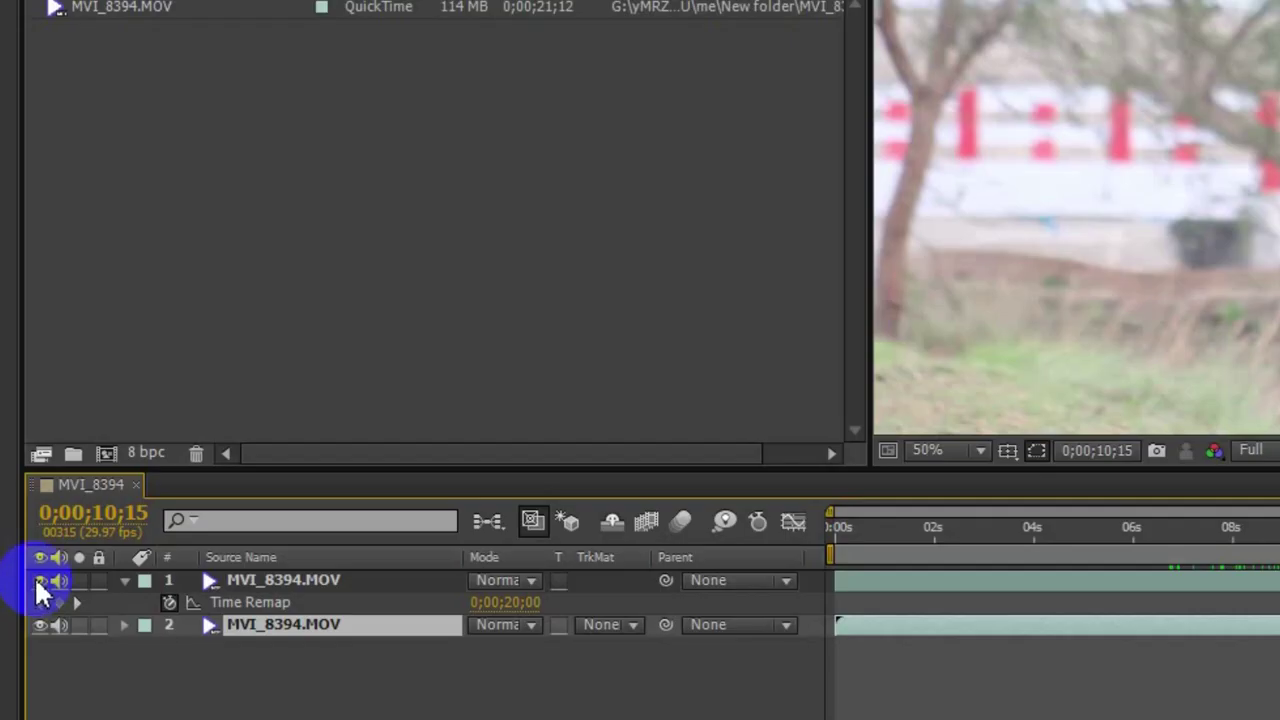
click(40, 582)
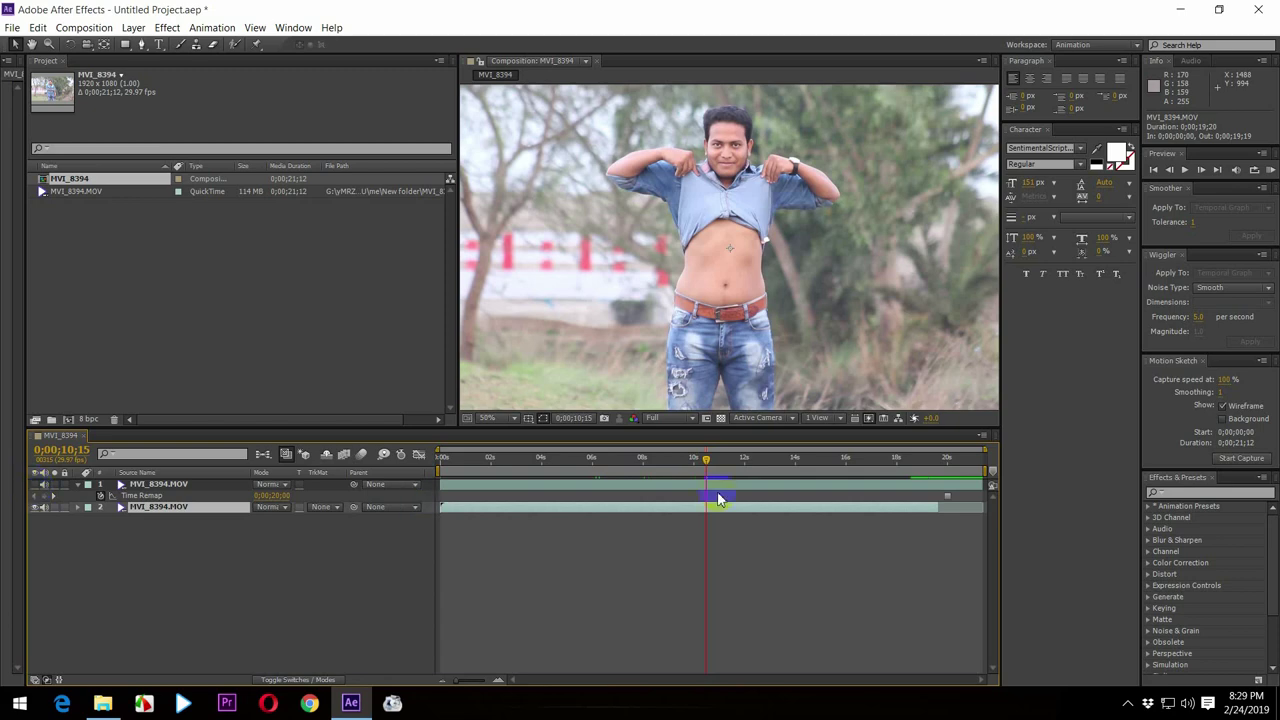
click(706, 462)
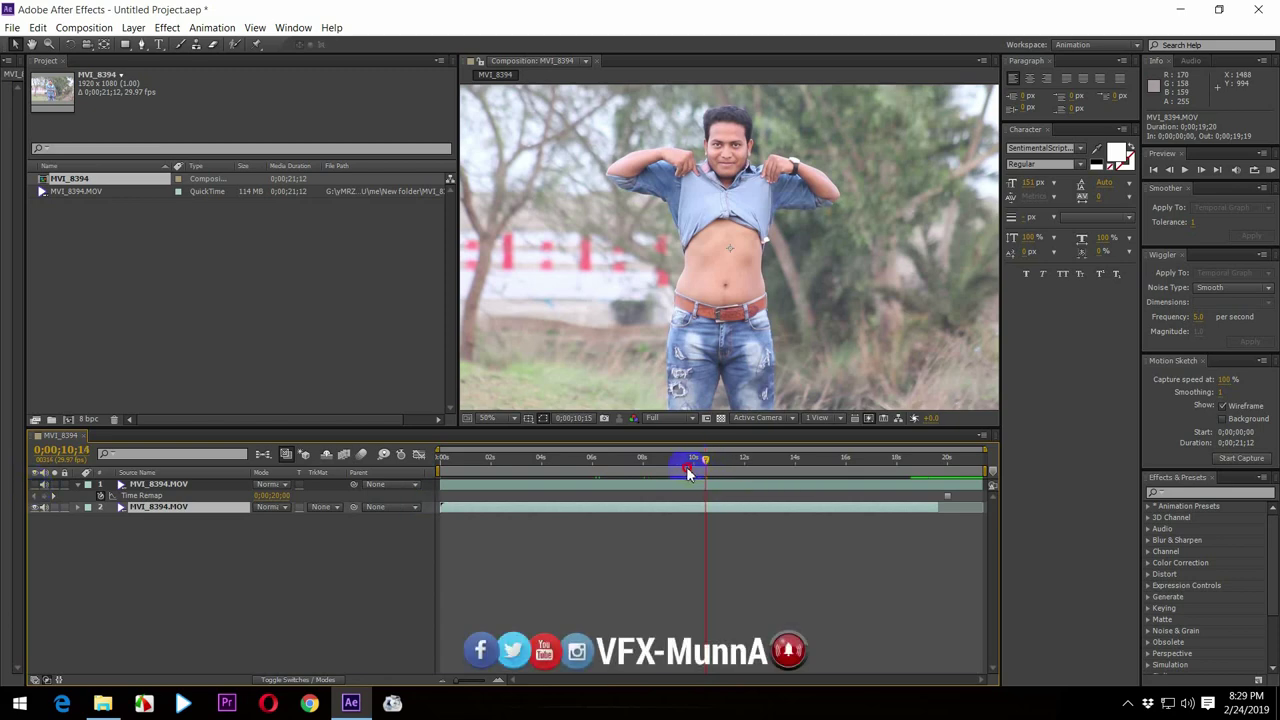
drag(681, 473, 590, 487)
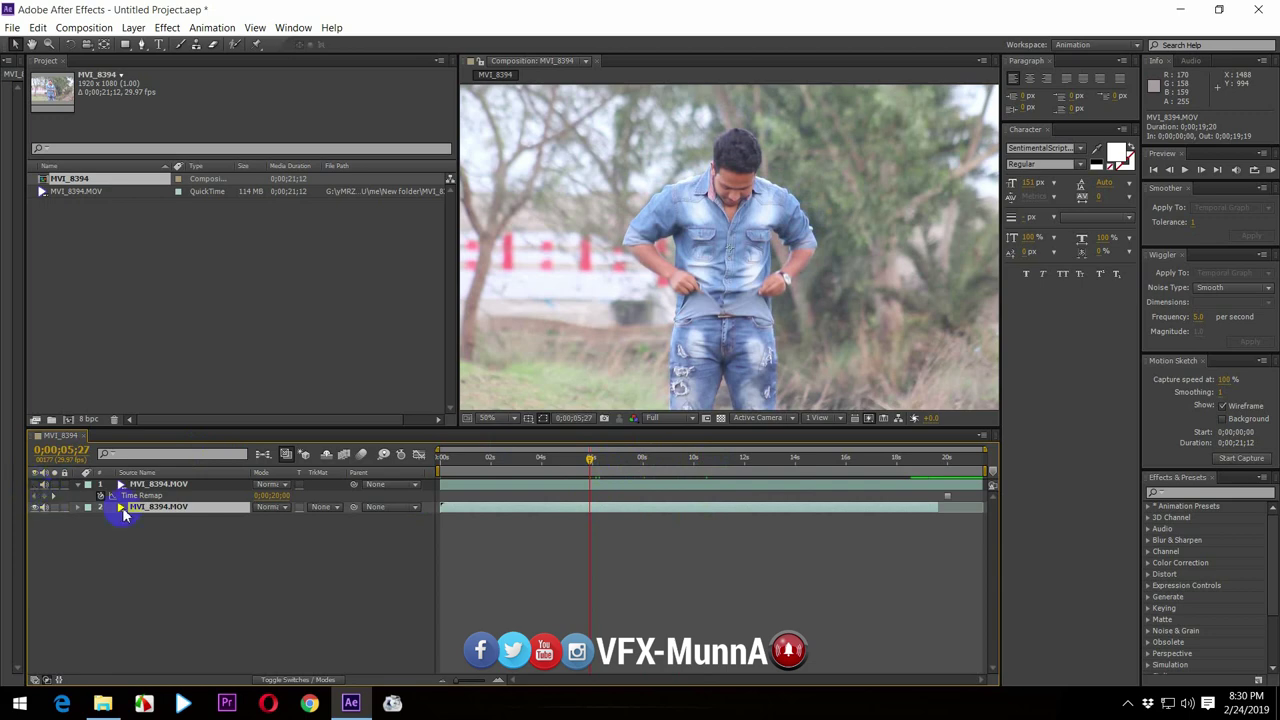
click(36, 486)
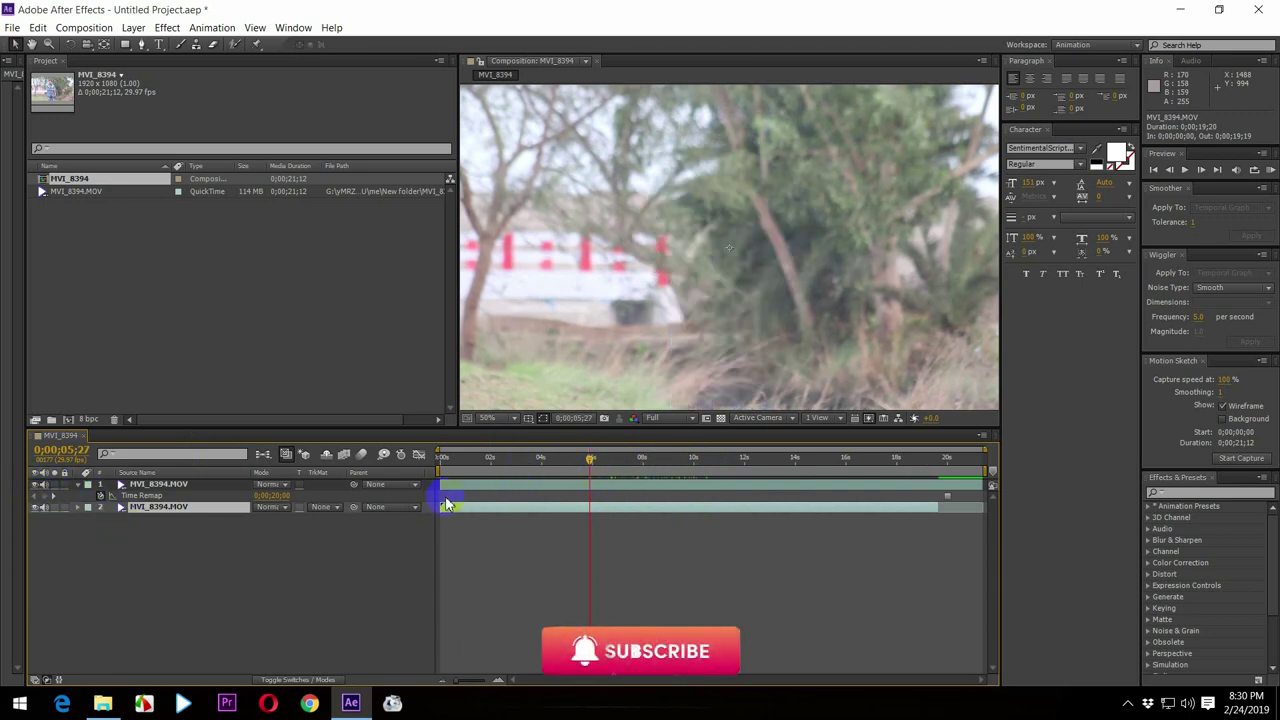
click(70, 497)
click(128, 485)
click(80, 490)
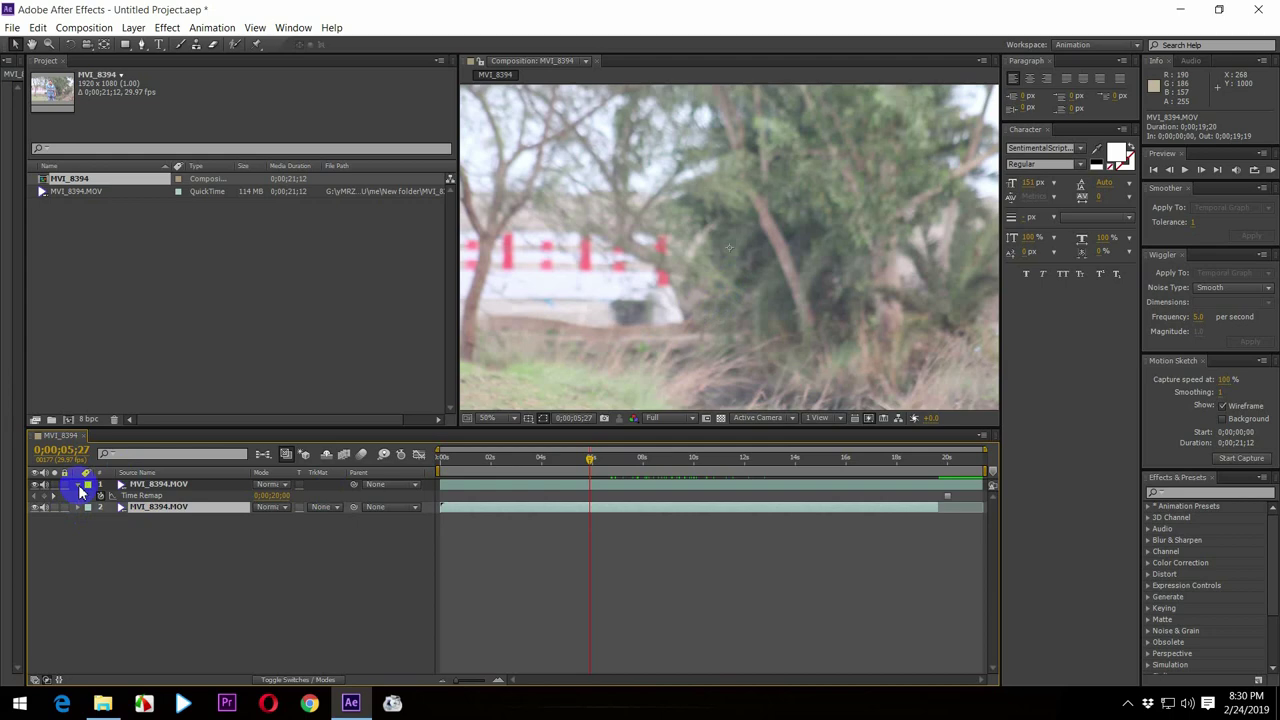
click(206, 486)
click(179, 485)
click(181, 486)
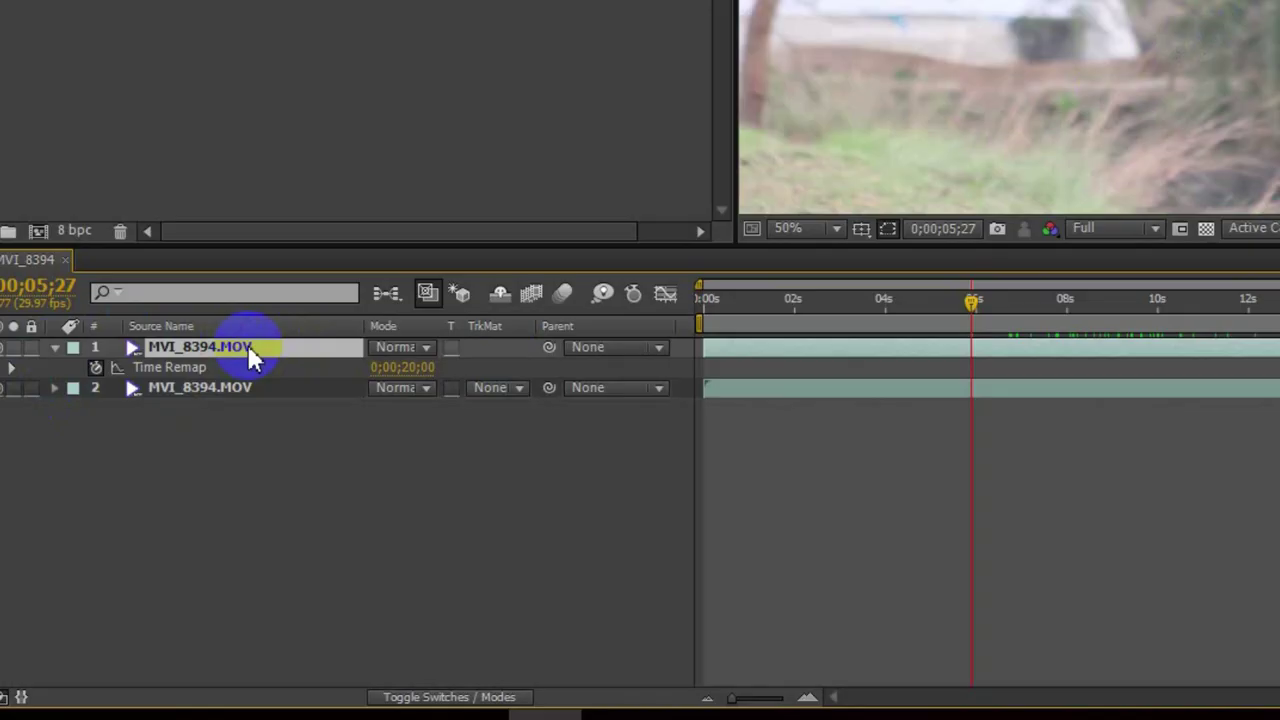
right_click(185, 484)
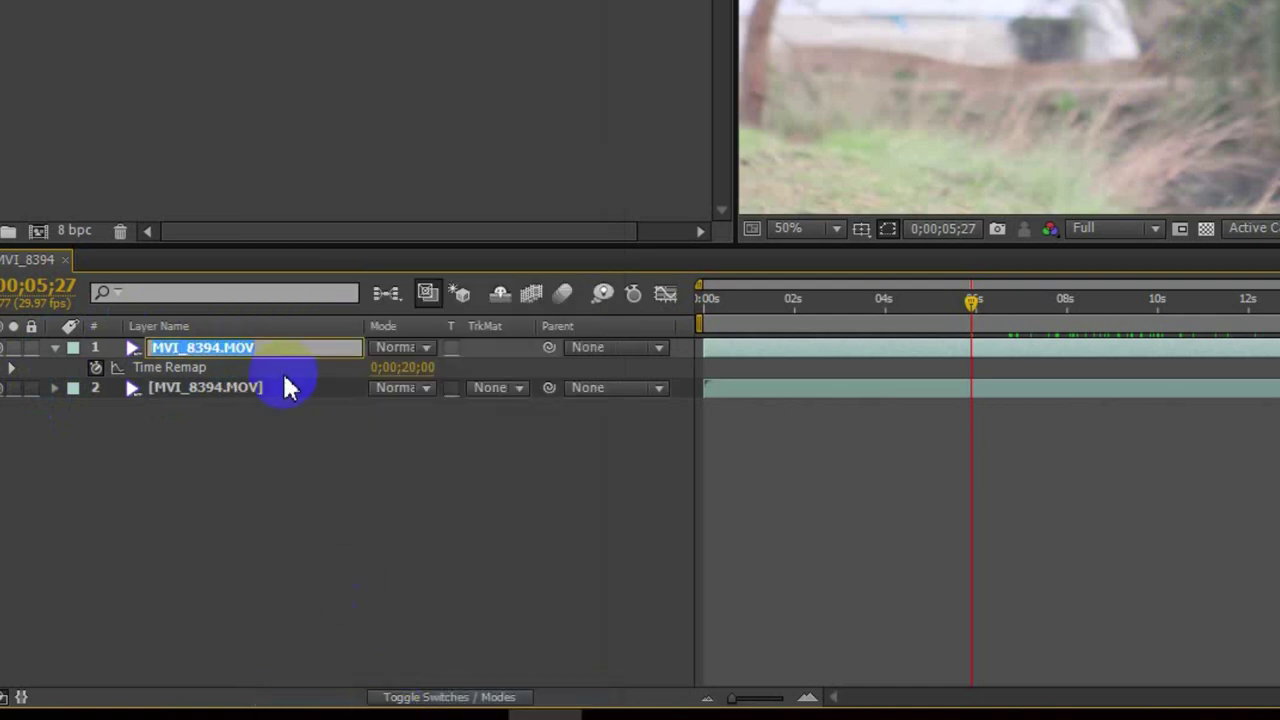
- Rename the frozen top layer to 'bg', select it, and switch to the Pen tool
text(bg)
click(300, 506)
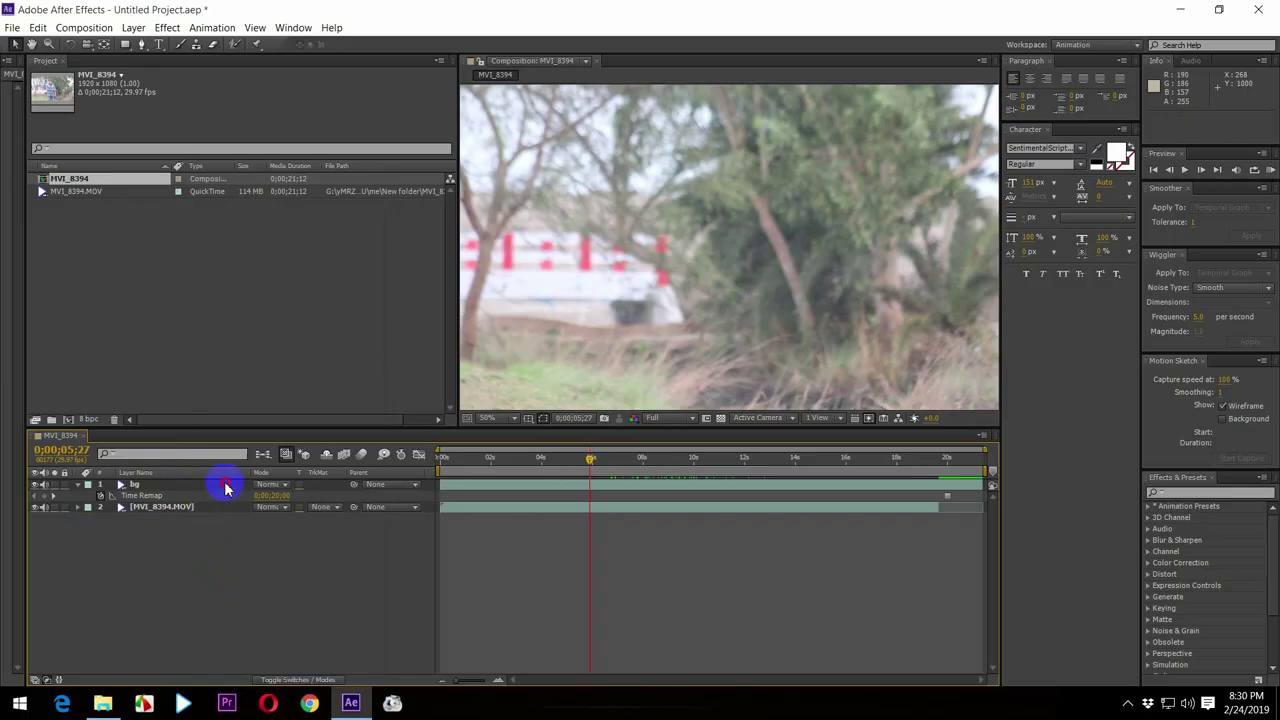
click(224, 484)
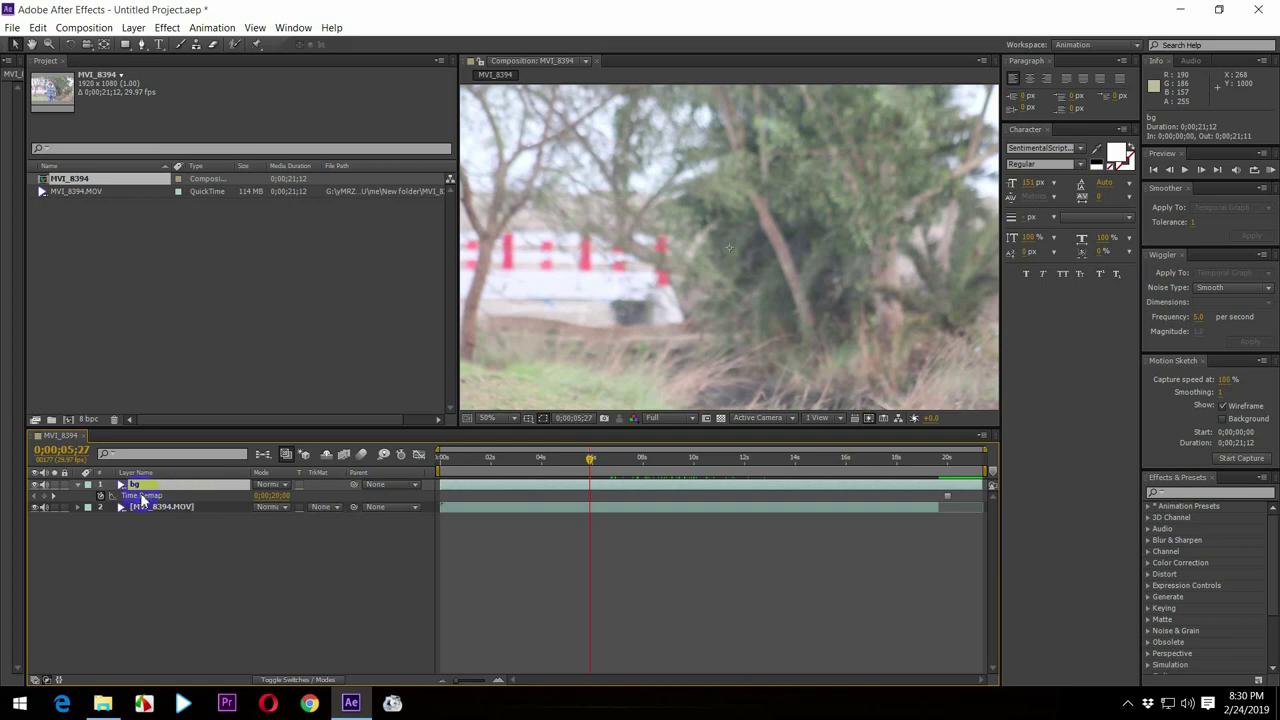
click(143, 46)
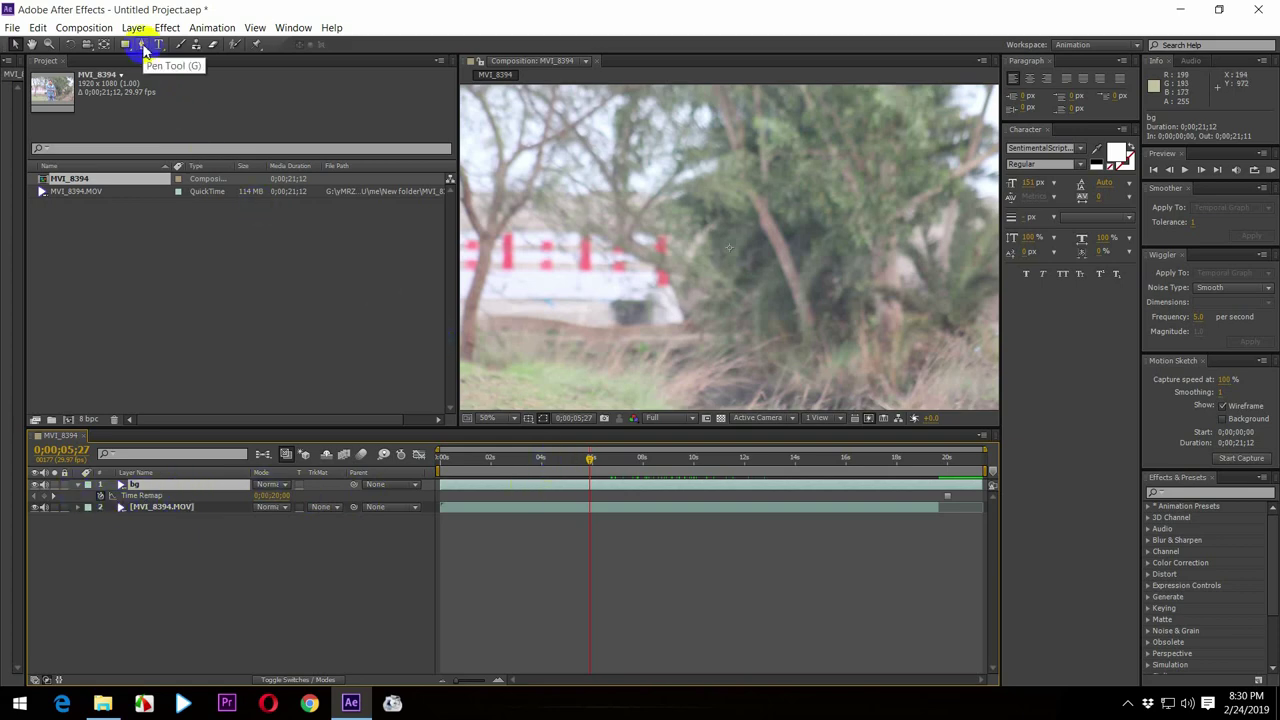
- Keyframe the bg layer's Opacity at 0%, then scrub forward to see the man underneath
click(699, 351)
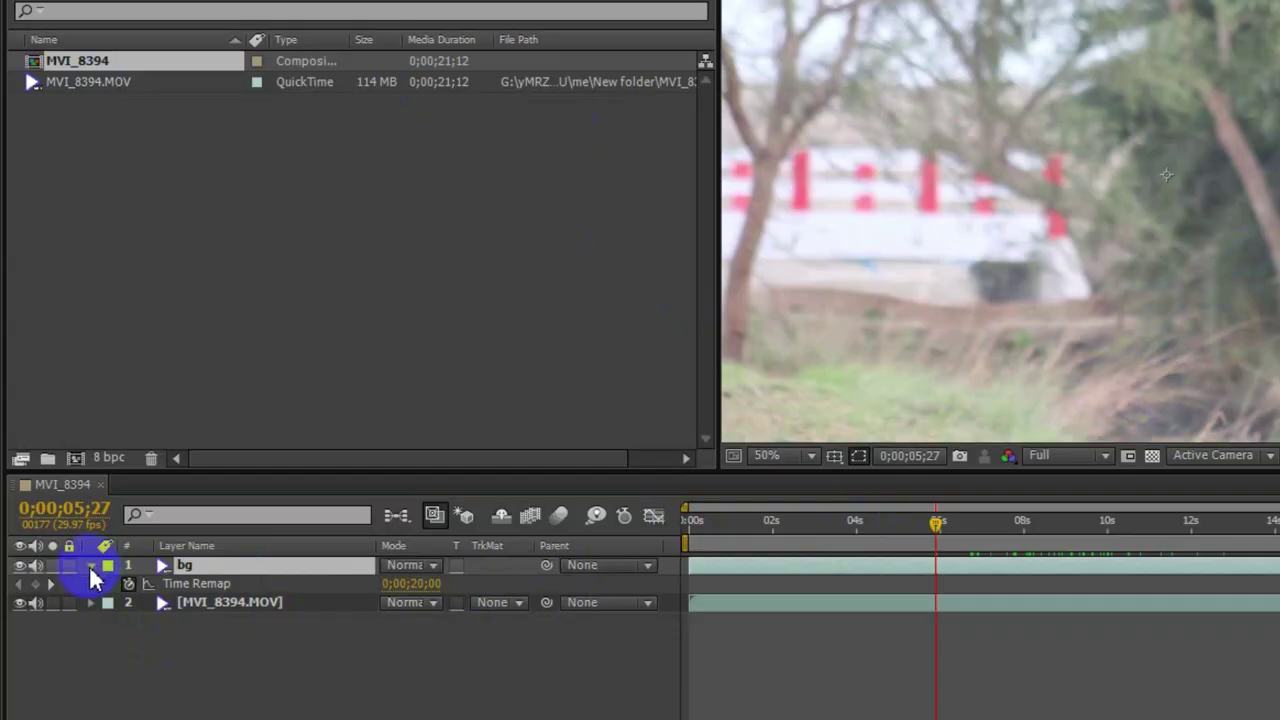
click(90, 575)
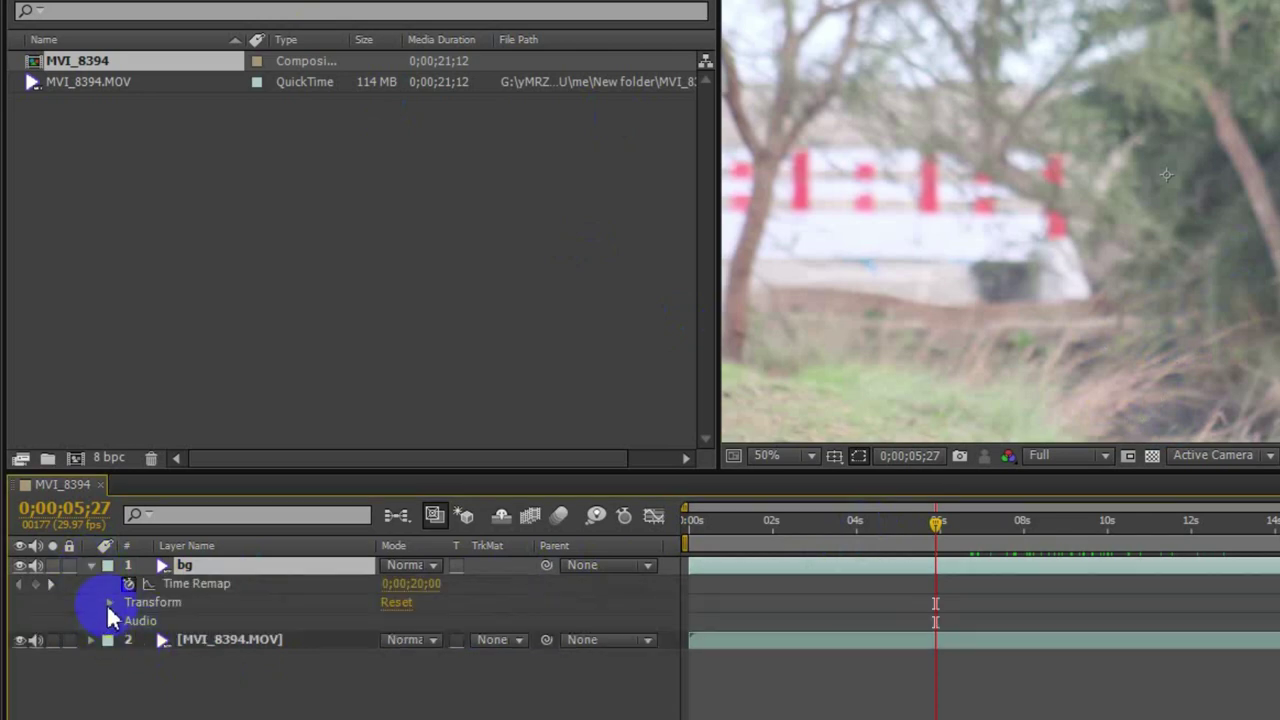
click(109, 603)
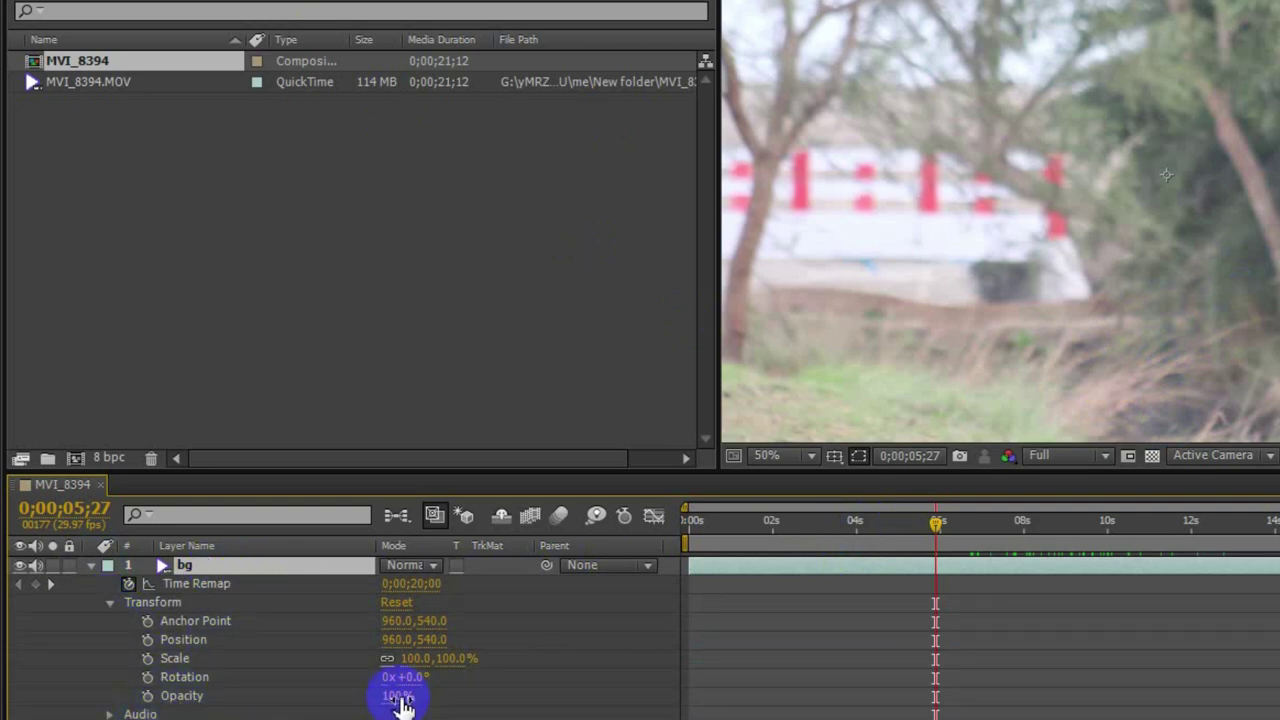
mouse_move(400, 705)
mouse_down()
mouse_move(325, 700)
mouse_move(189, 573)
mouse_up()
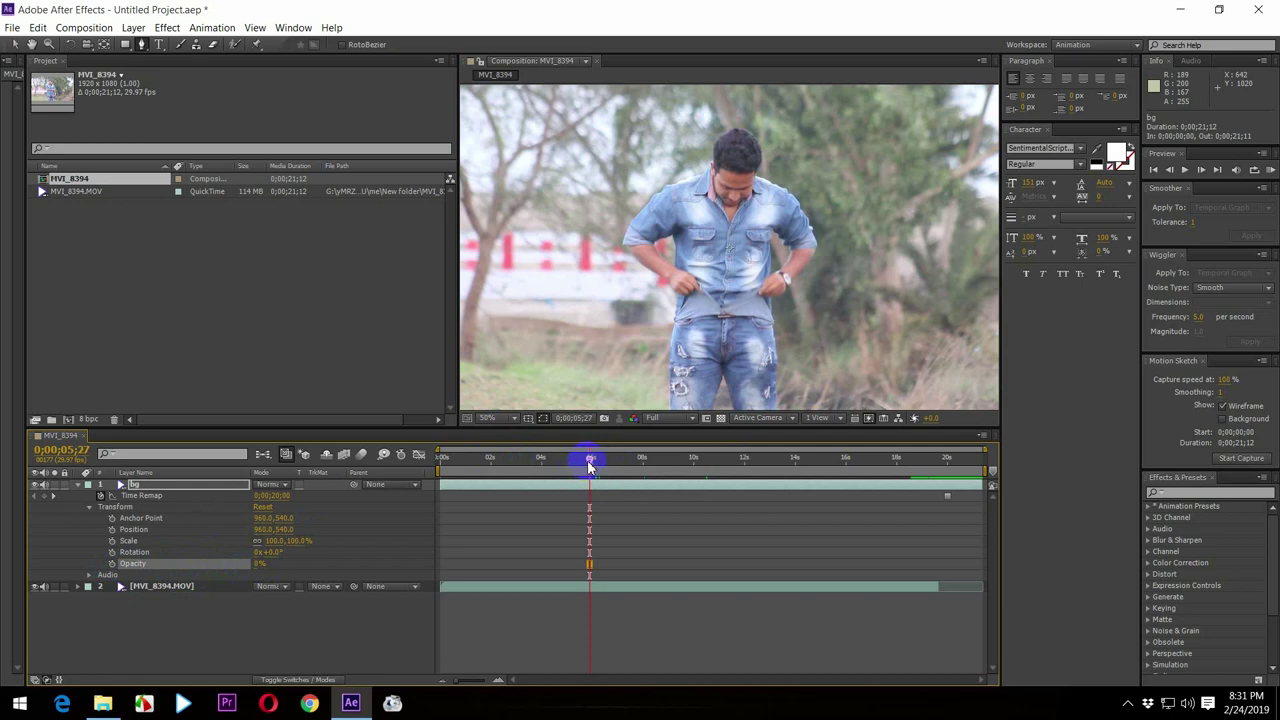
drag(590, 465, 602, 470)
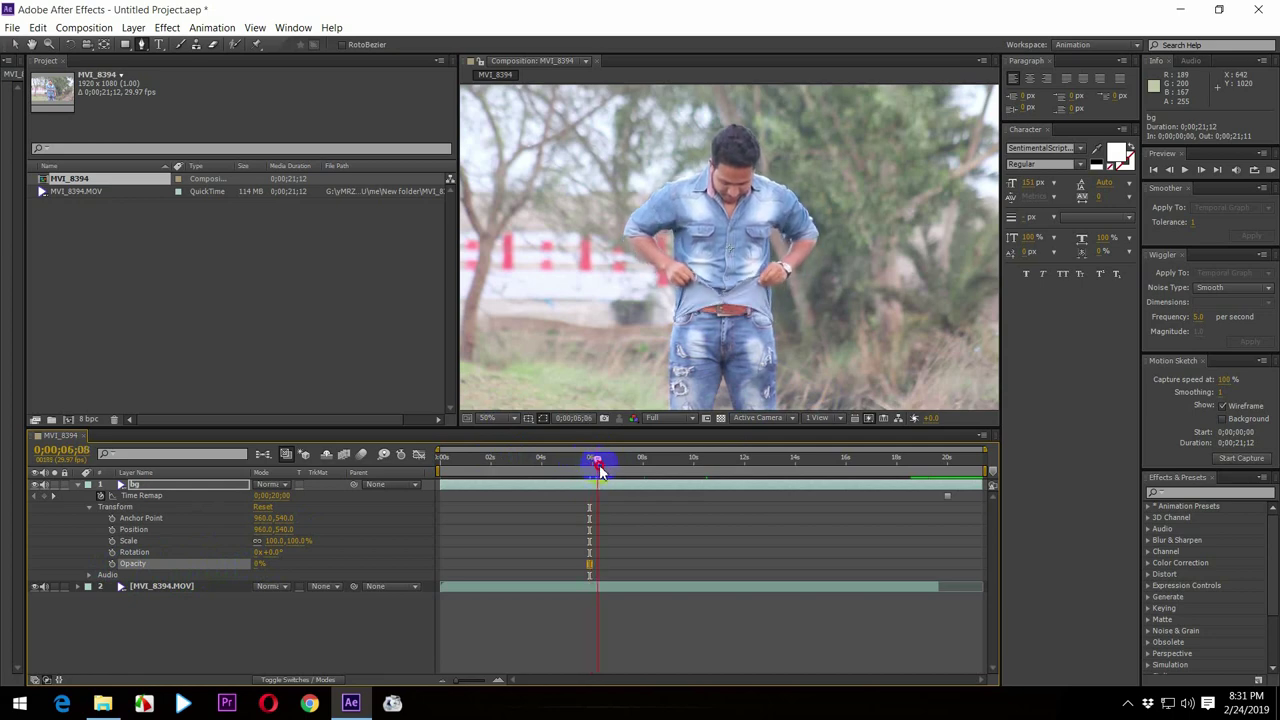
drag(602, 470, 612, 474)
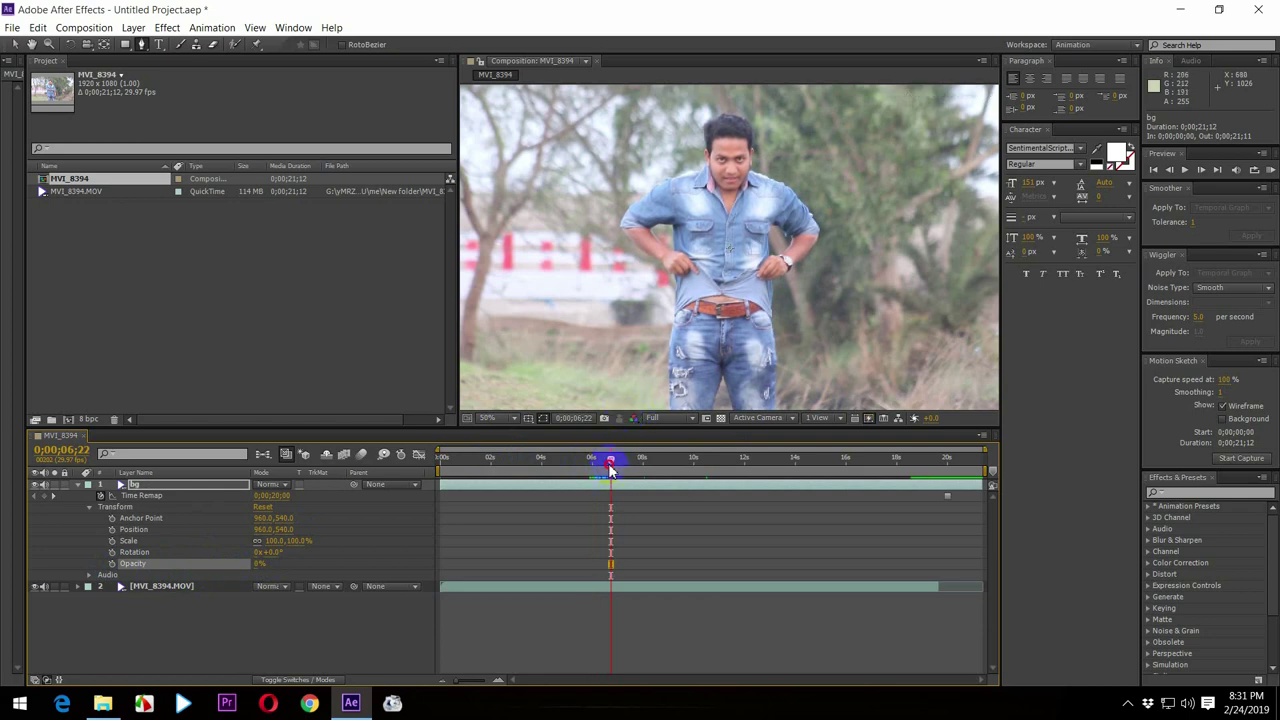
- Go to frame 0;00;06;14, zoom to 200% on the belly, and deselect Opacity
drag(610, 468, 603, 476)
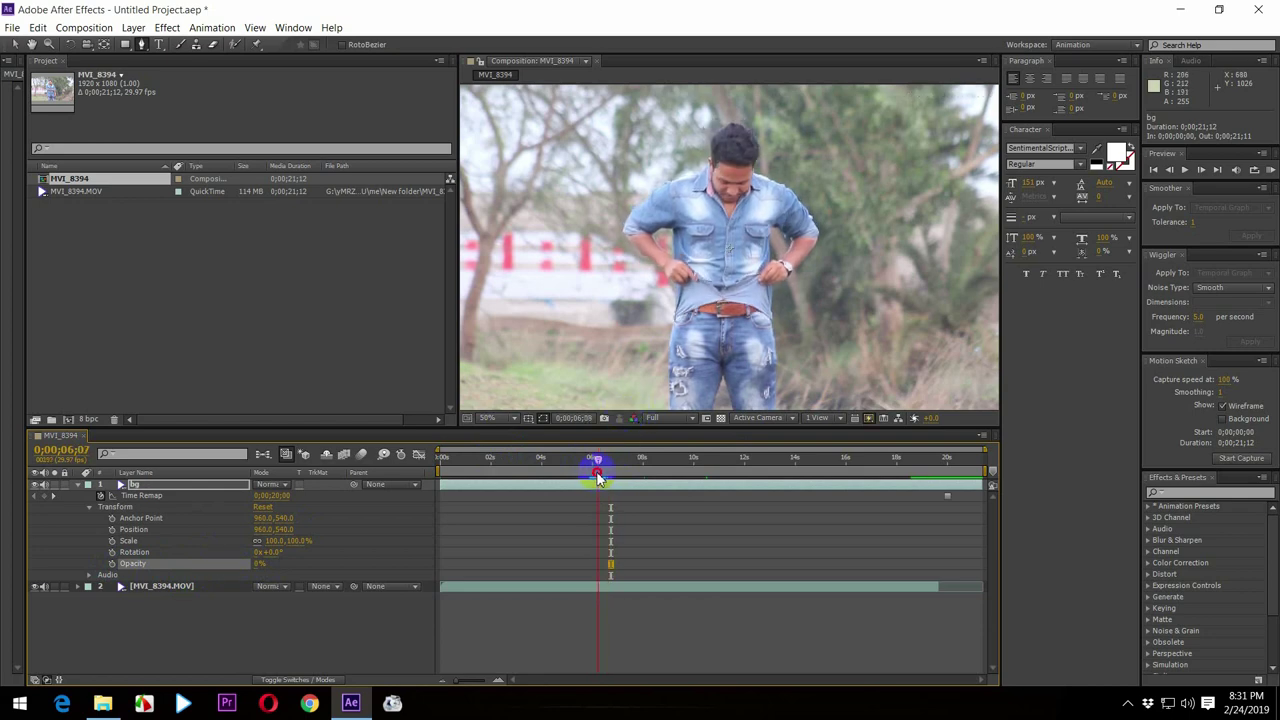
key(period)
key(period)
click(604, 458)
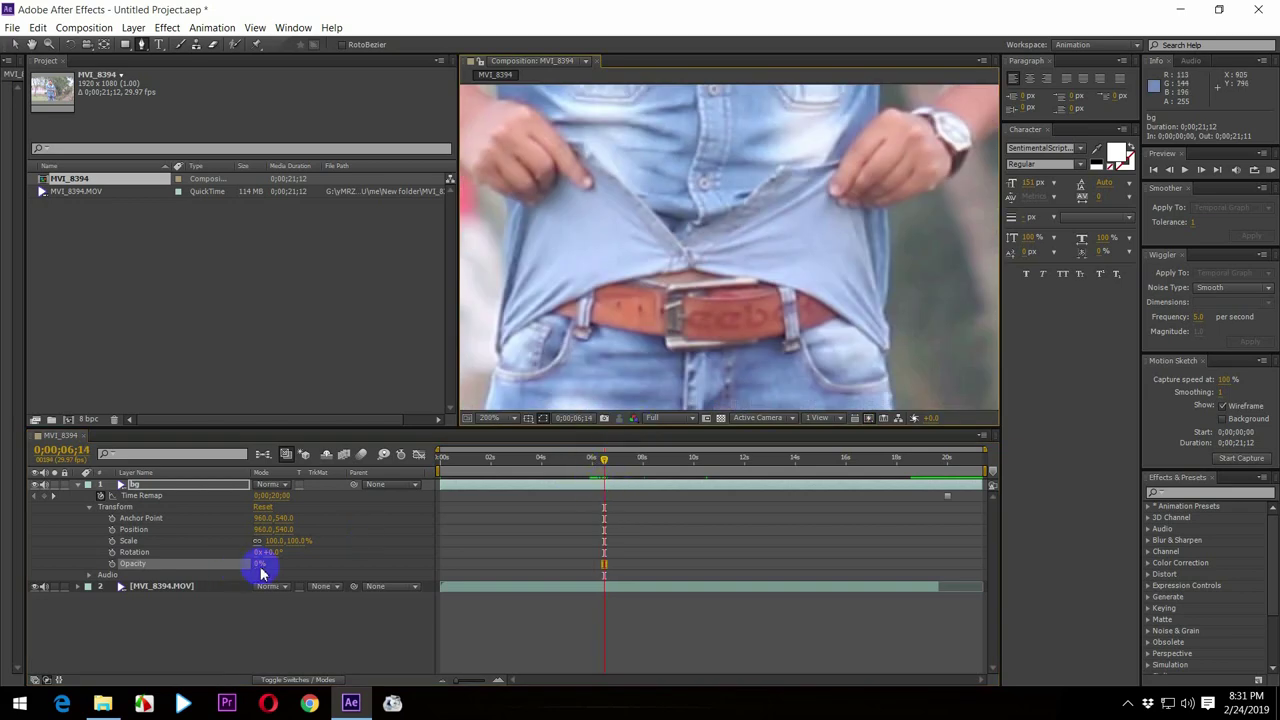
click(605, 488)
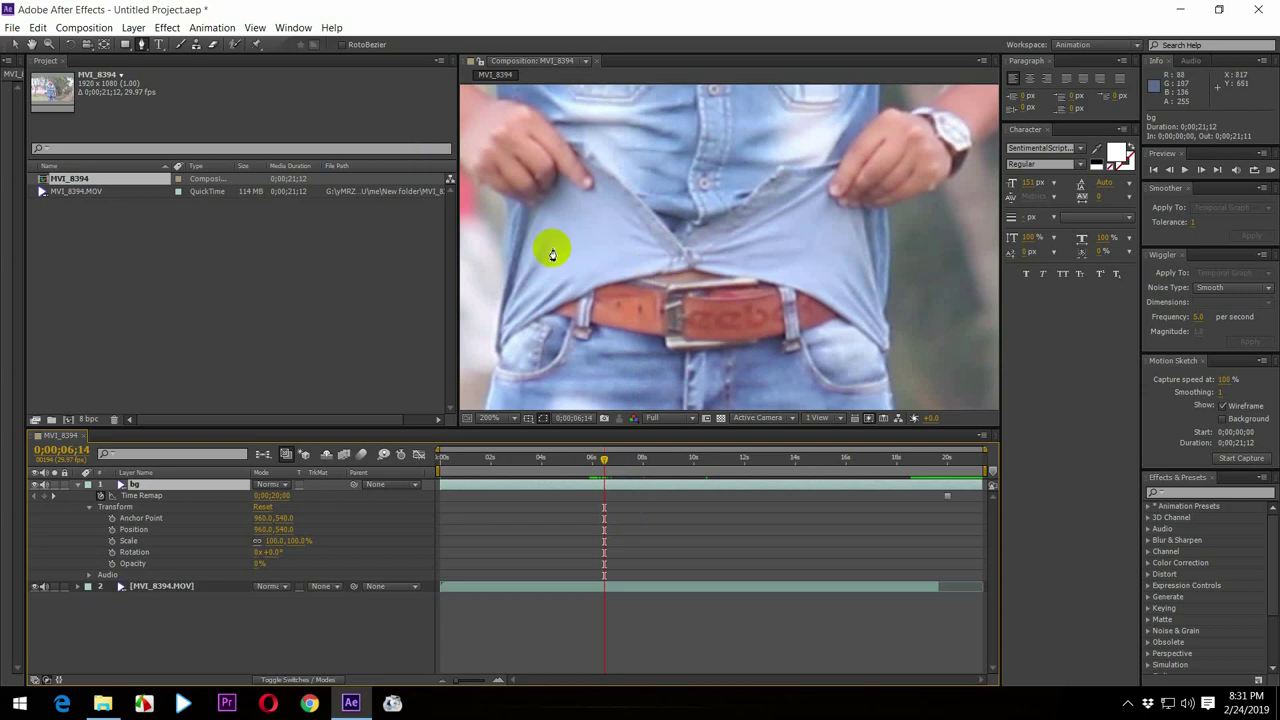
- Draw a closed six-point Pen mask on the bg layer along the strip above the belt
click(647, 279)
click(673, 290)
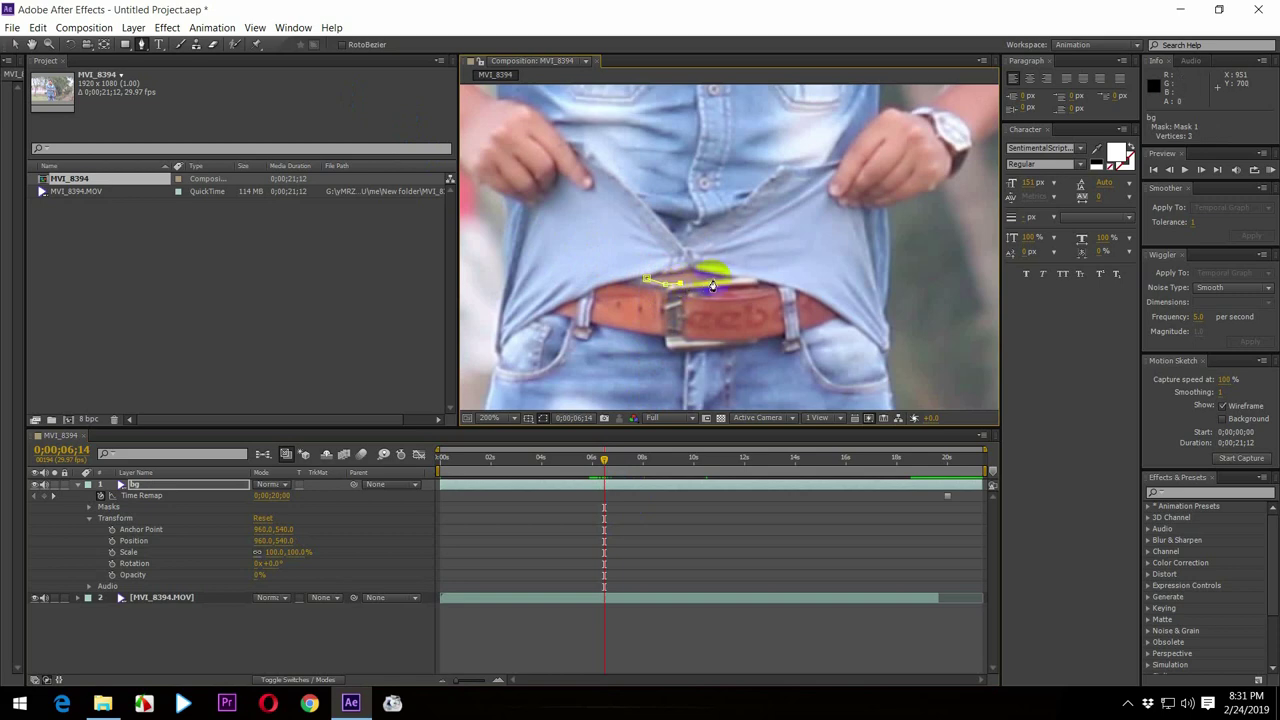
click(725, 280)
click(695, 275)
click(667, 273)
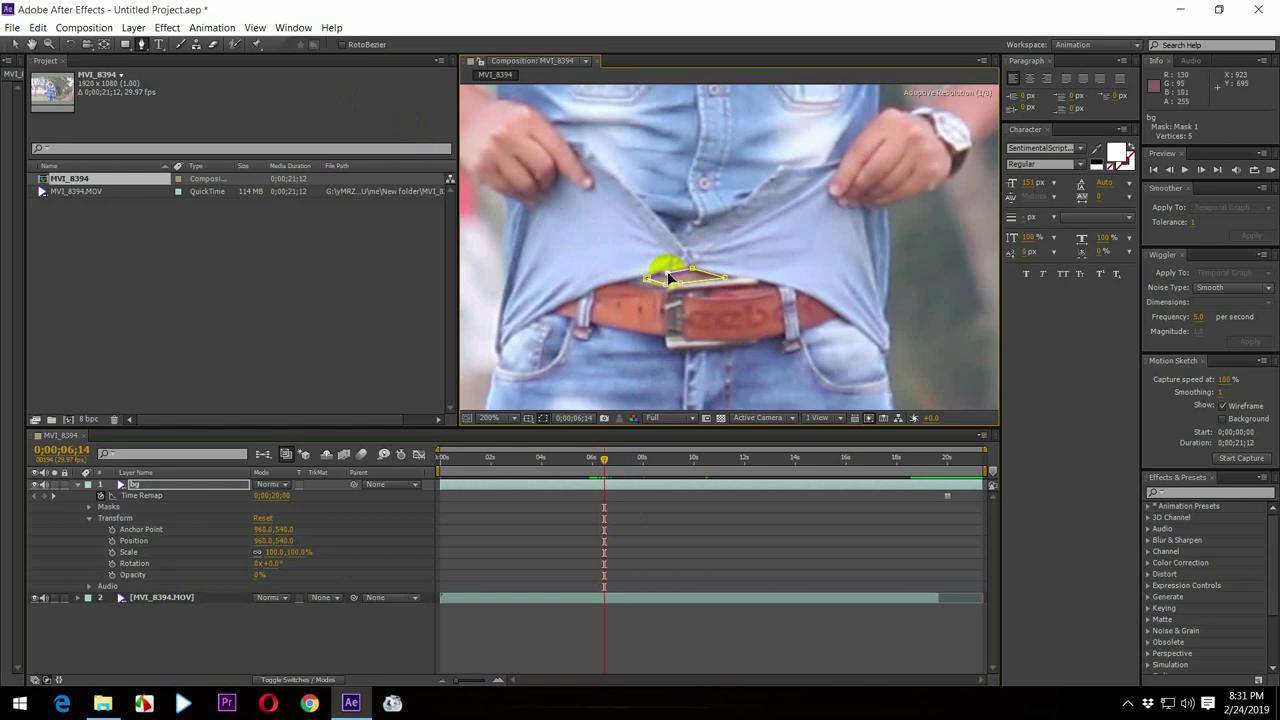
click(649, 278)
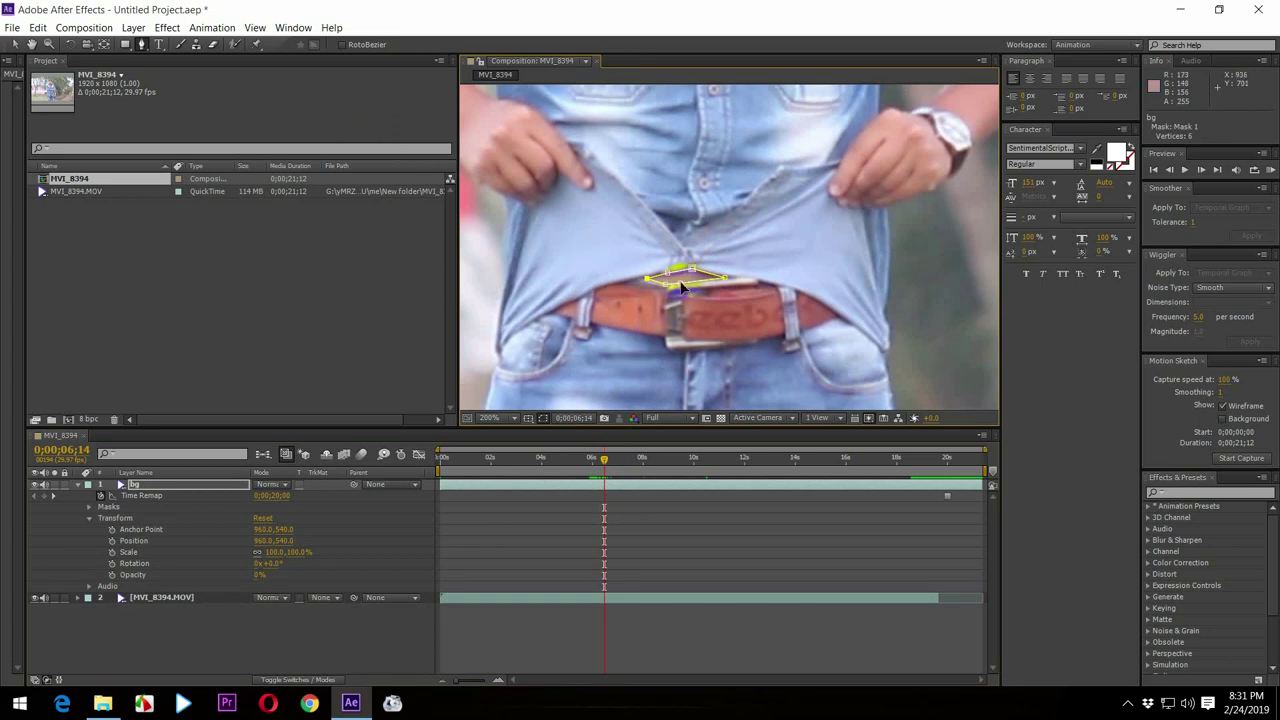
- Expand the bg layer's Masks group to show Mask 1's properties
click(116, 517)
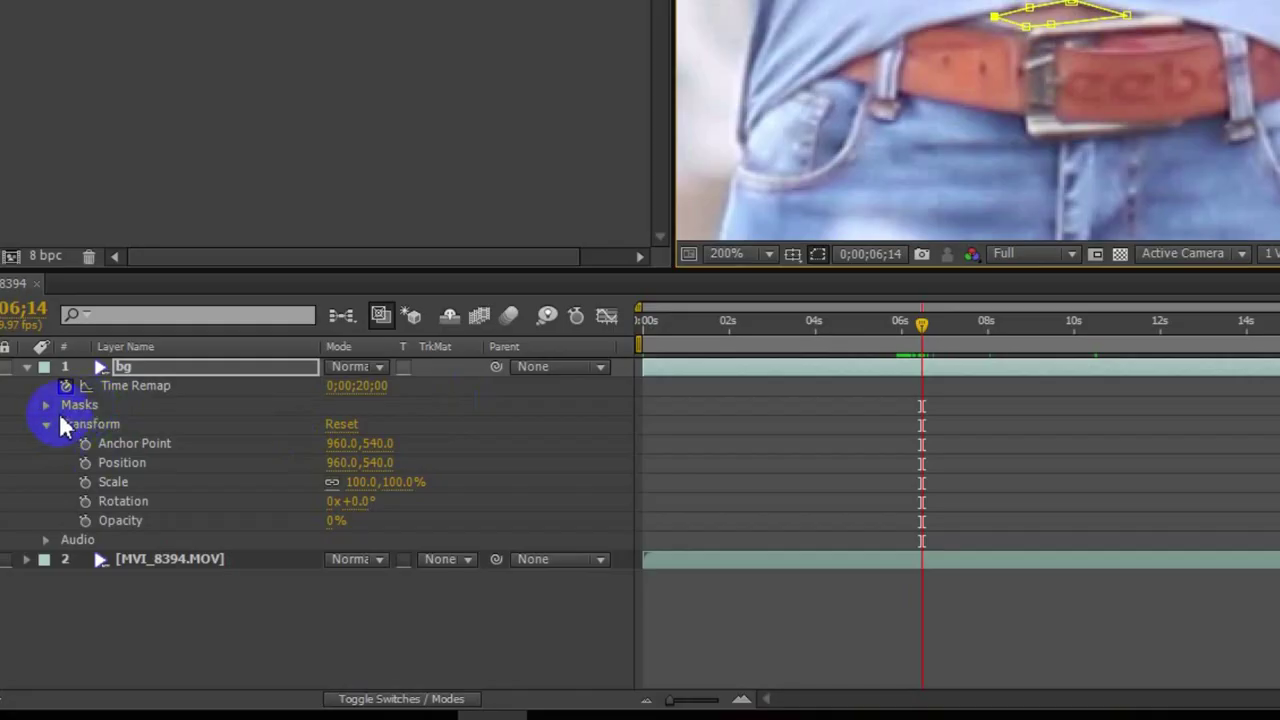
click(44, 407)
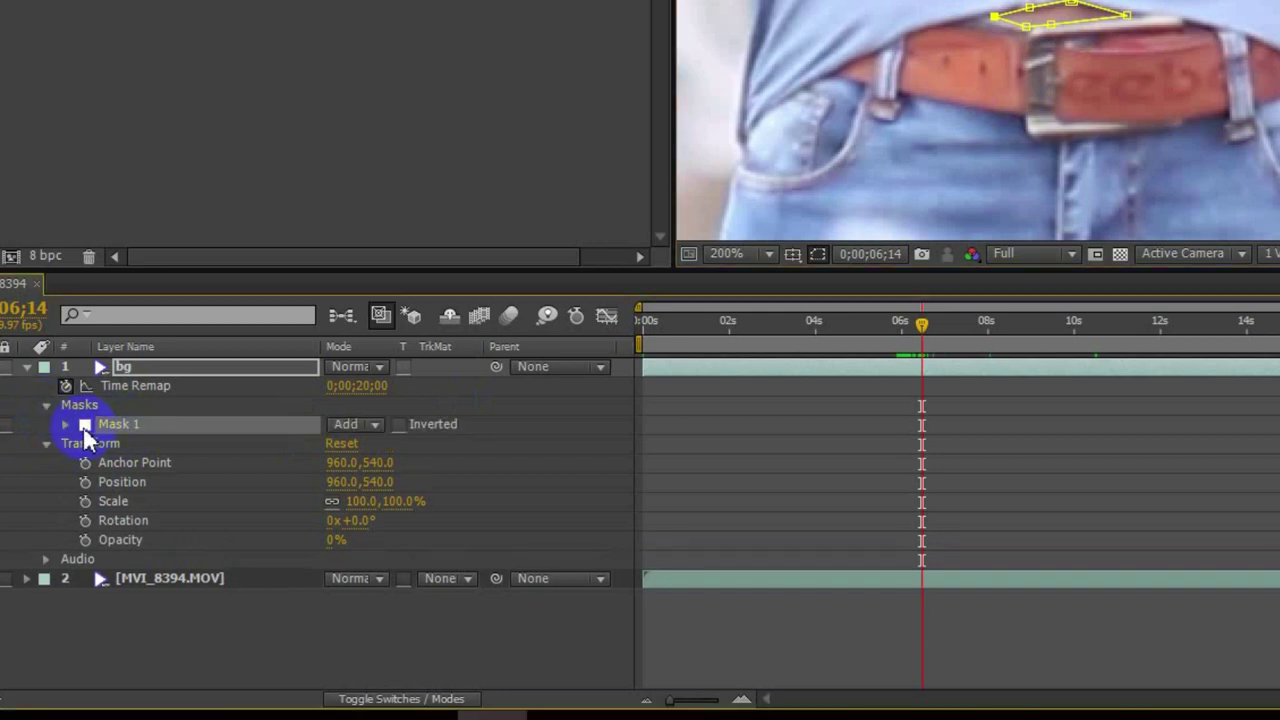
click(65, 424)
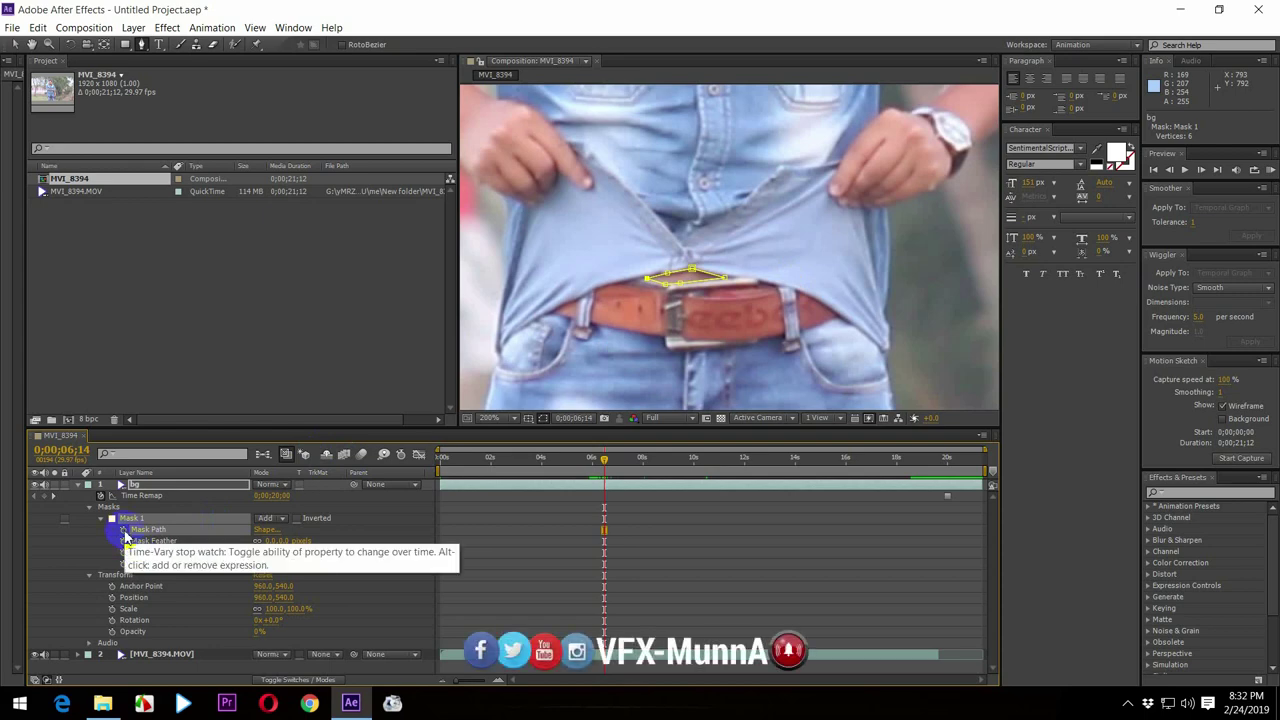
- Start Mask Path keyframing at 0;00;06;14 and enlarge the mask a frame later
click(126, 537)
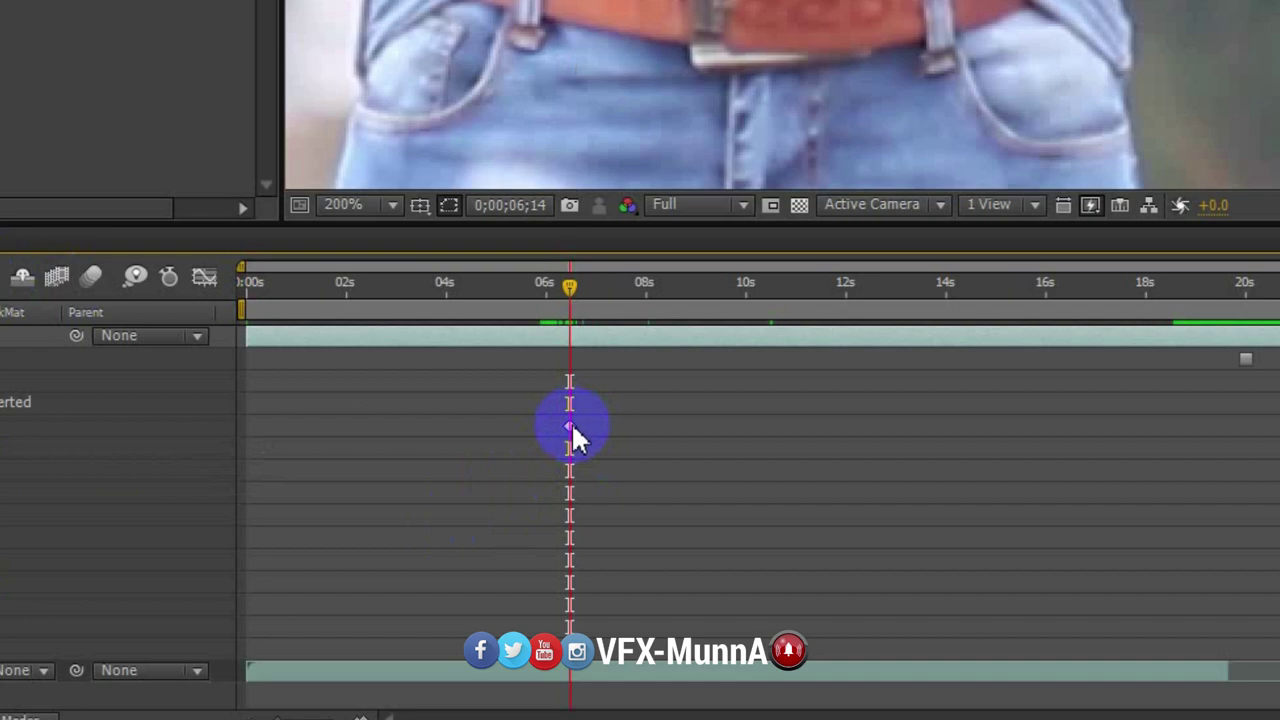
click(570, 424)
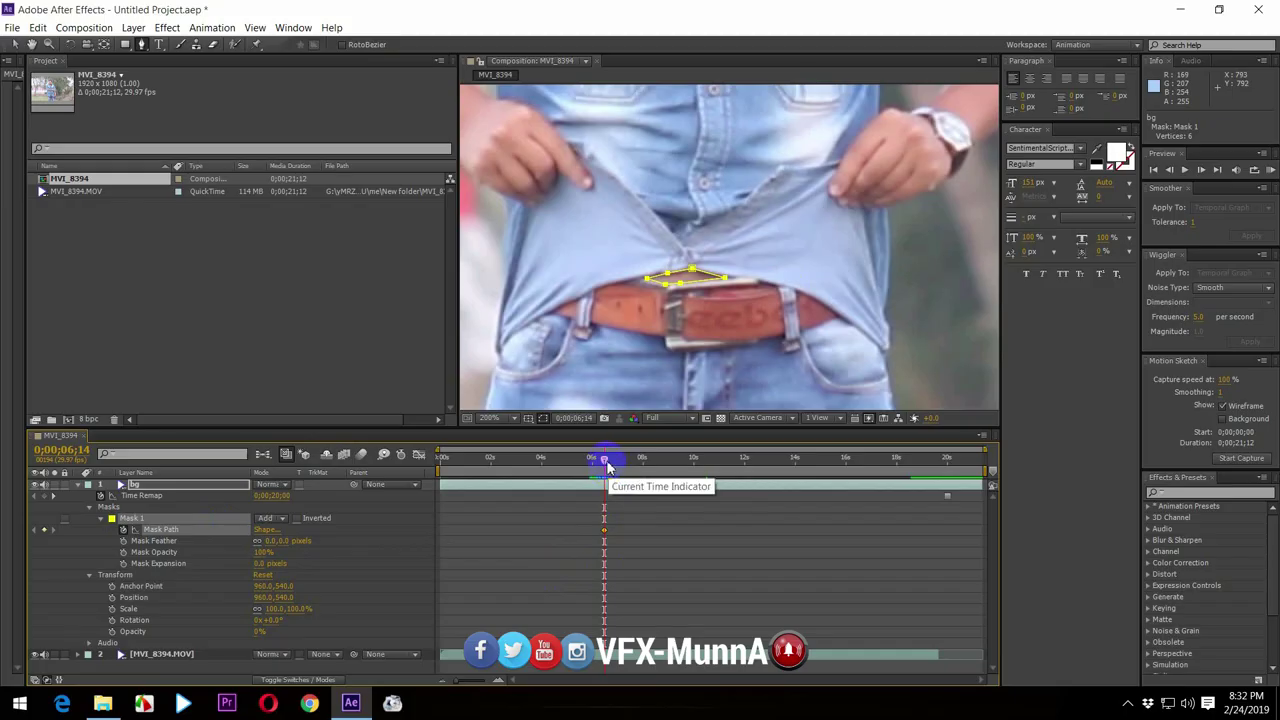
drag(603, 462, 611, 472)
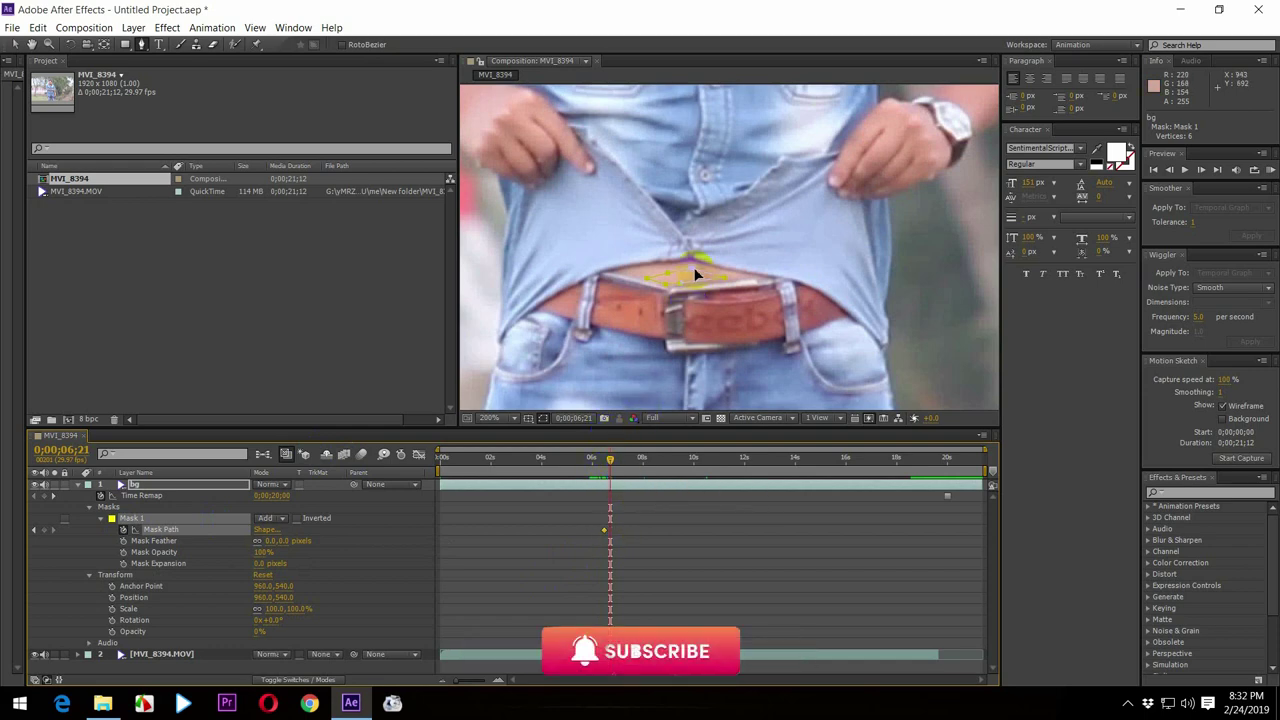
drag(693, 266, 683, 277)
- Advance to 0;00;06;27 and stretch the mask's corners outward to follow the lifted shirt
key(Page_Down)
key(Page_Down)
key(Page_Down)
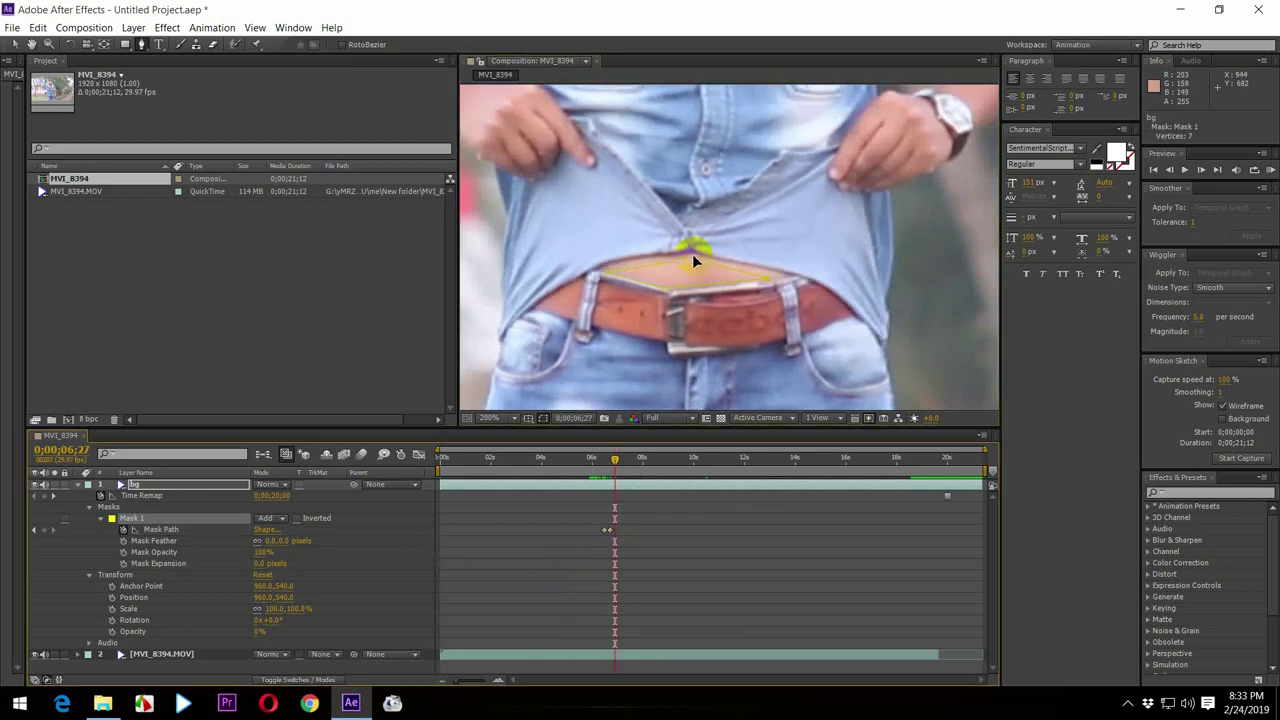
drag(693, 255, 690, 250)
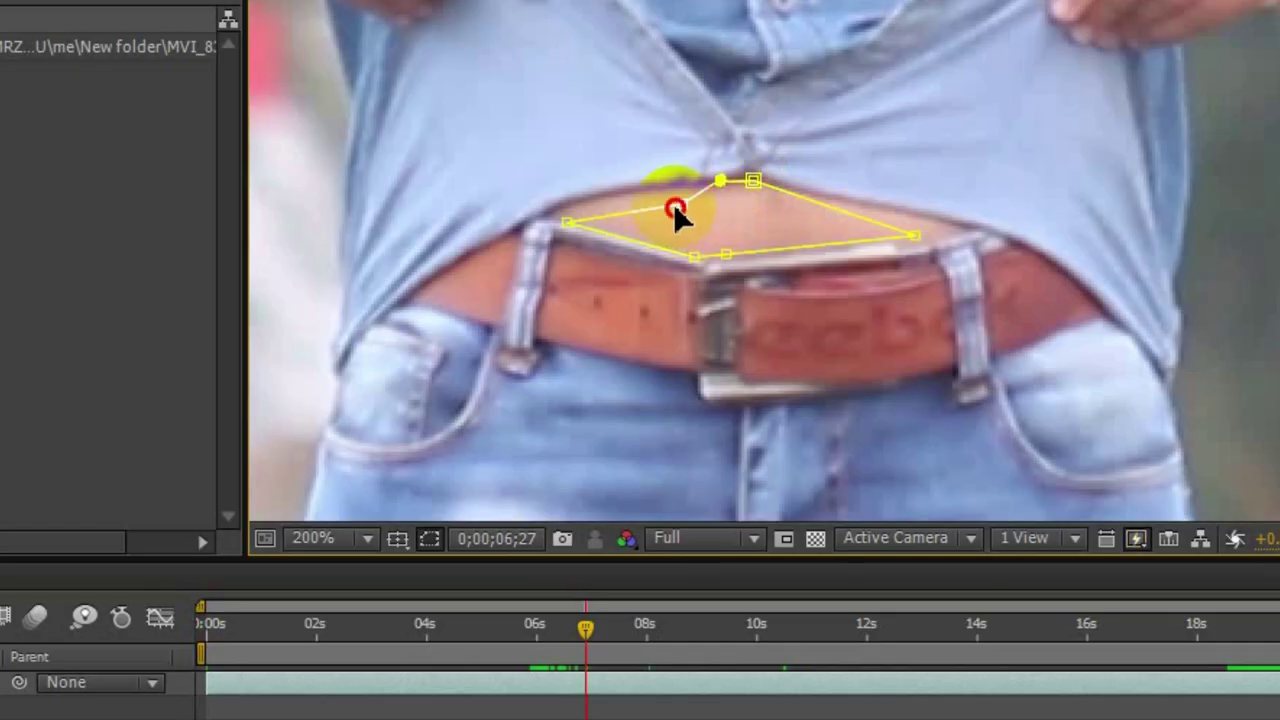
drag(675, 208, 680, 189)
drag(568, 220, 553, 212)
drag(679, 189, 626, 194)
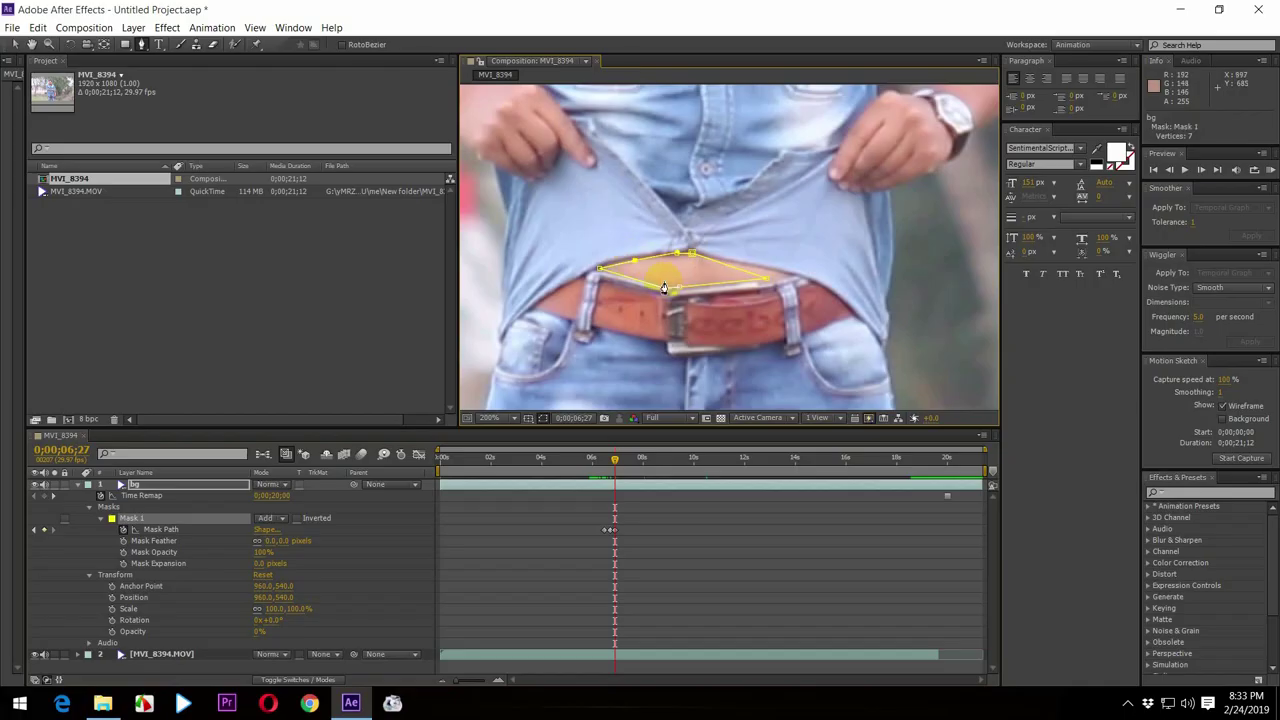
drag(766, 277, 796, 276)
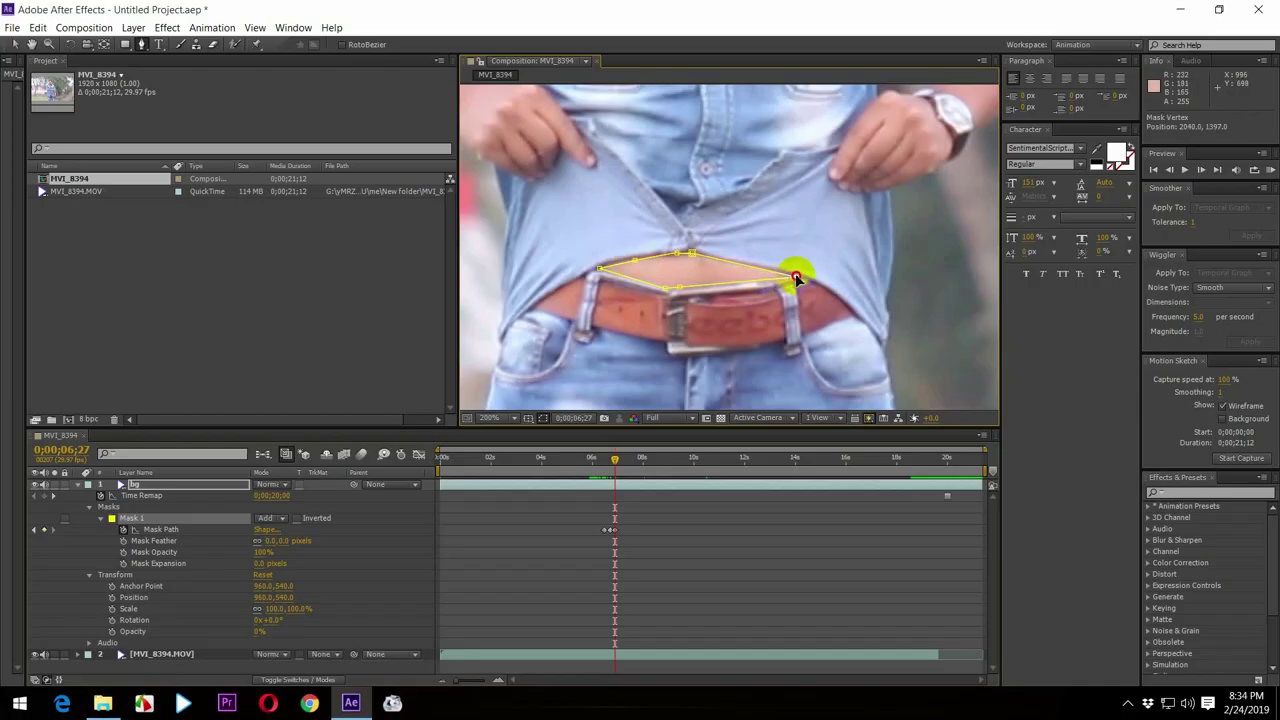
click(740, 290)
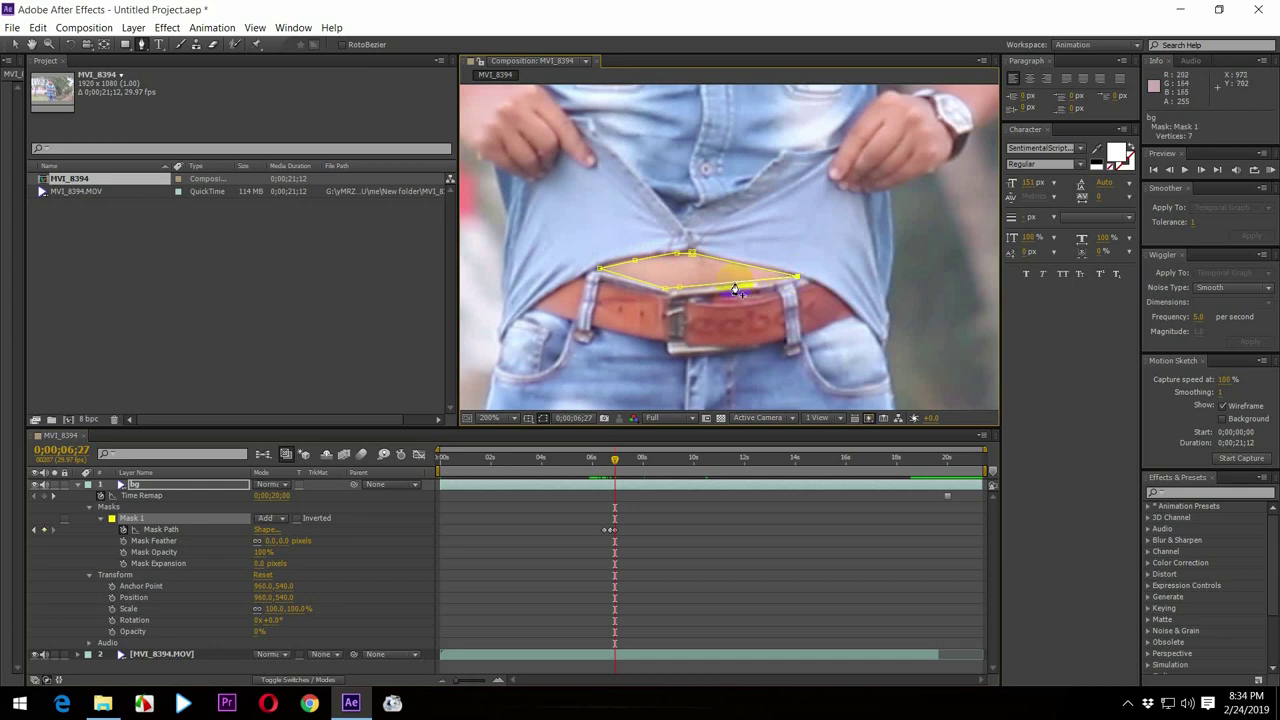
click(617, 462)
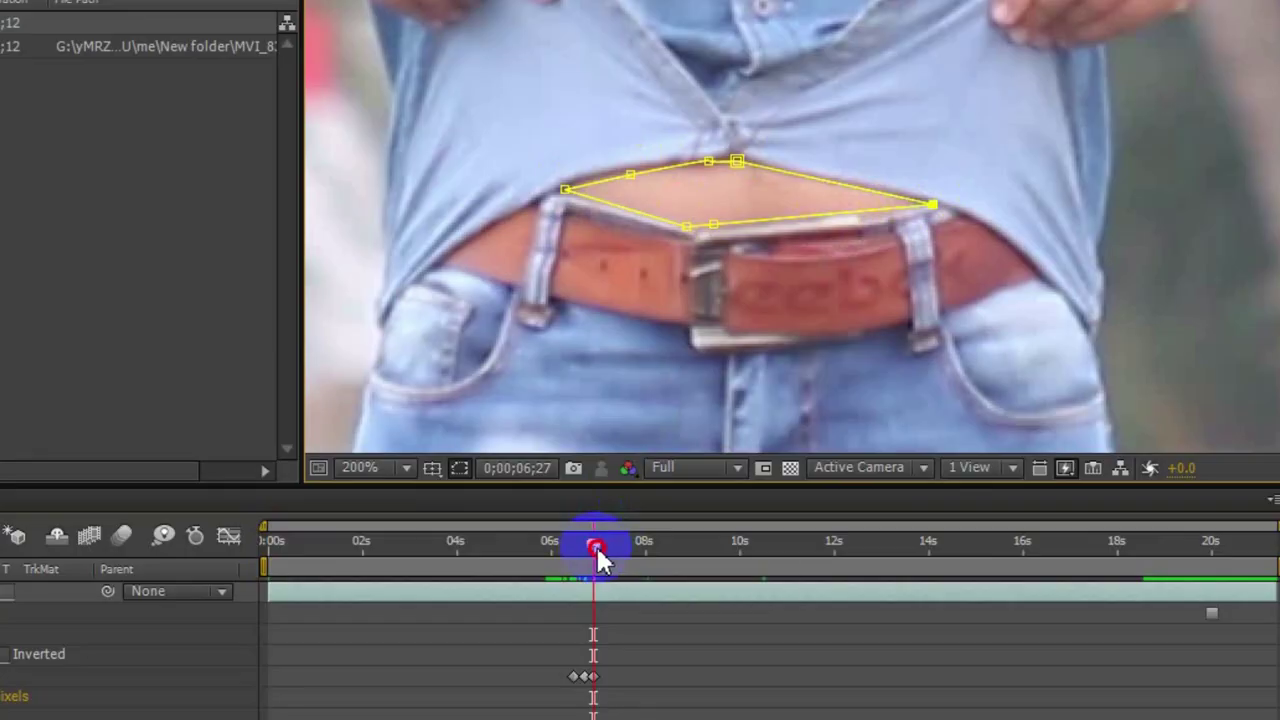
drag(595, 549, 607, 546)
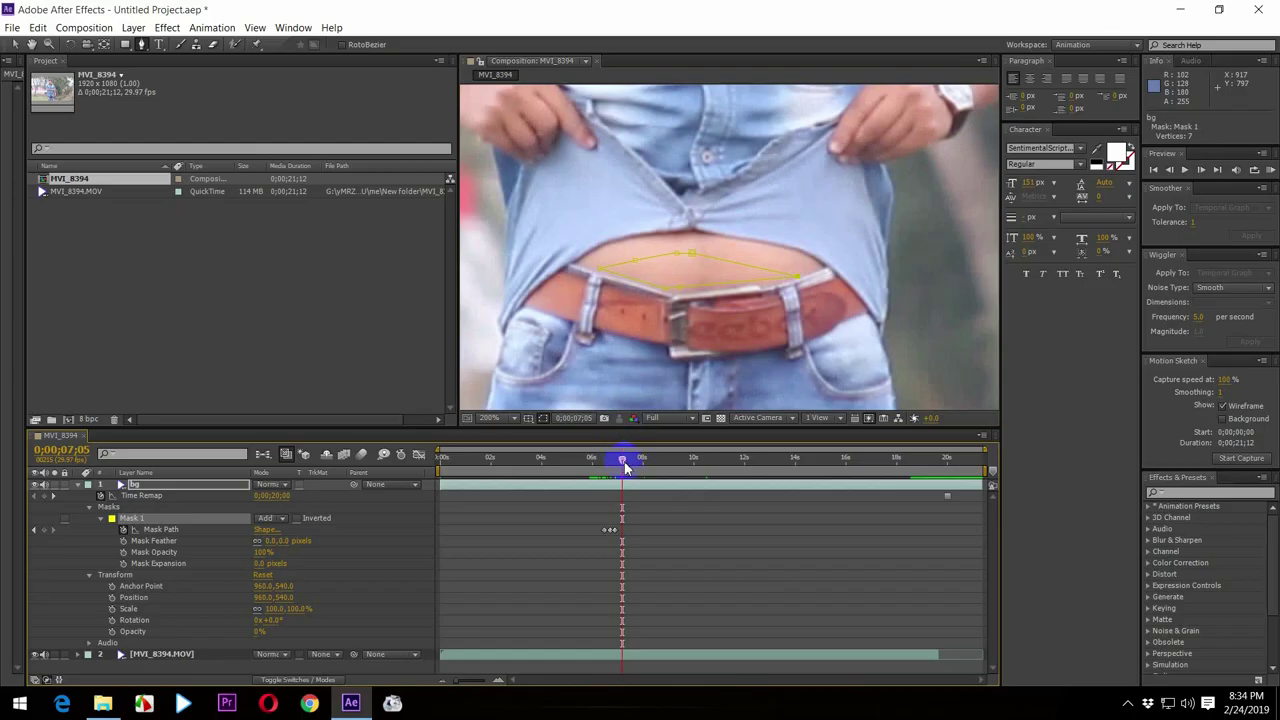
- At 0;00;07;02, add top-left points to Mask 1 and pull its left corner out to the belly
drag(622, 459, 619, 459)
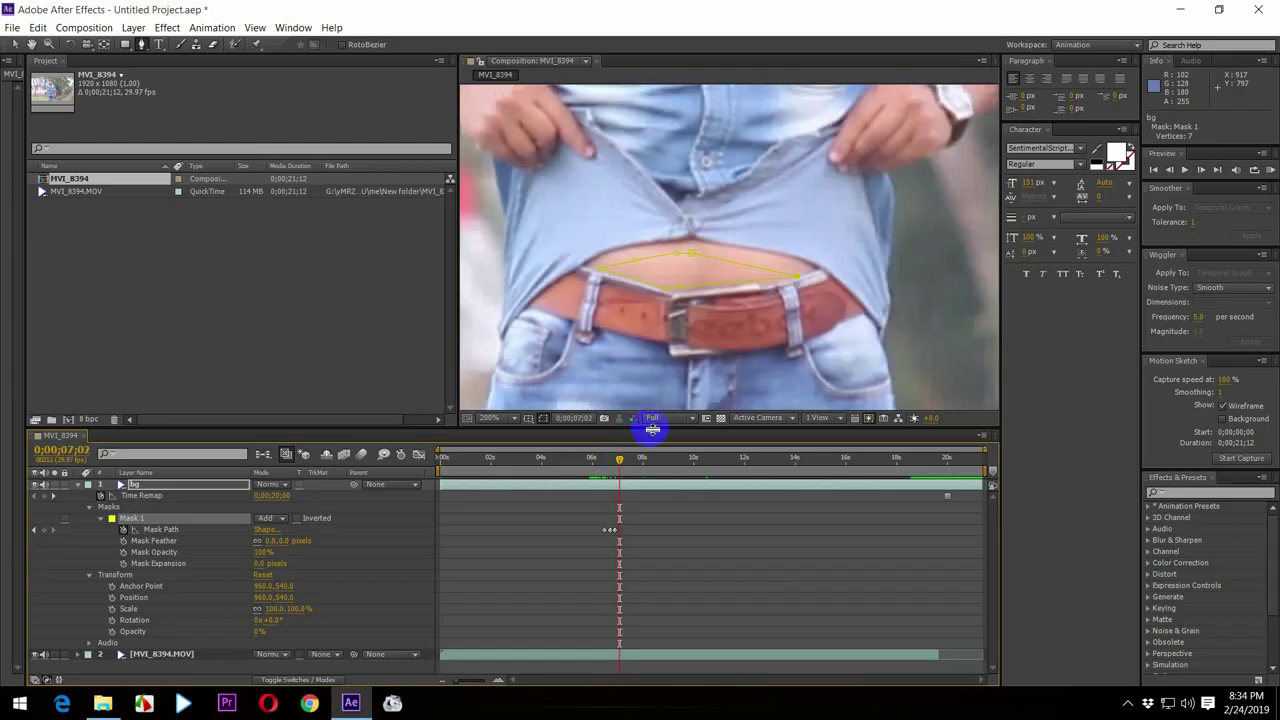
click(695, 241)
click(674, 250)
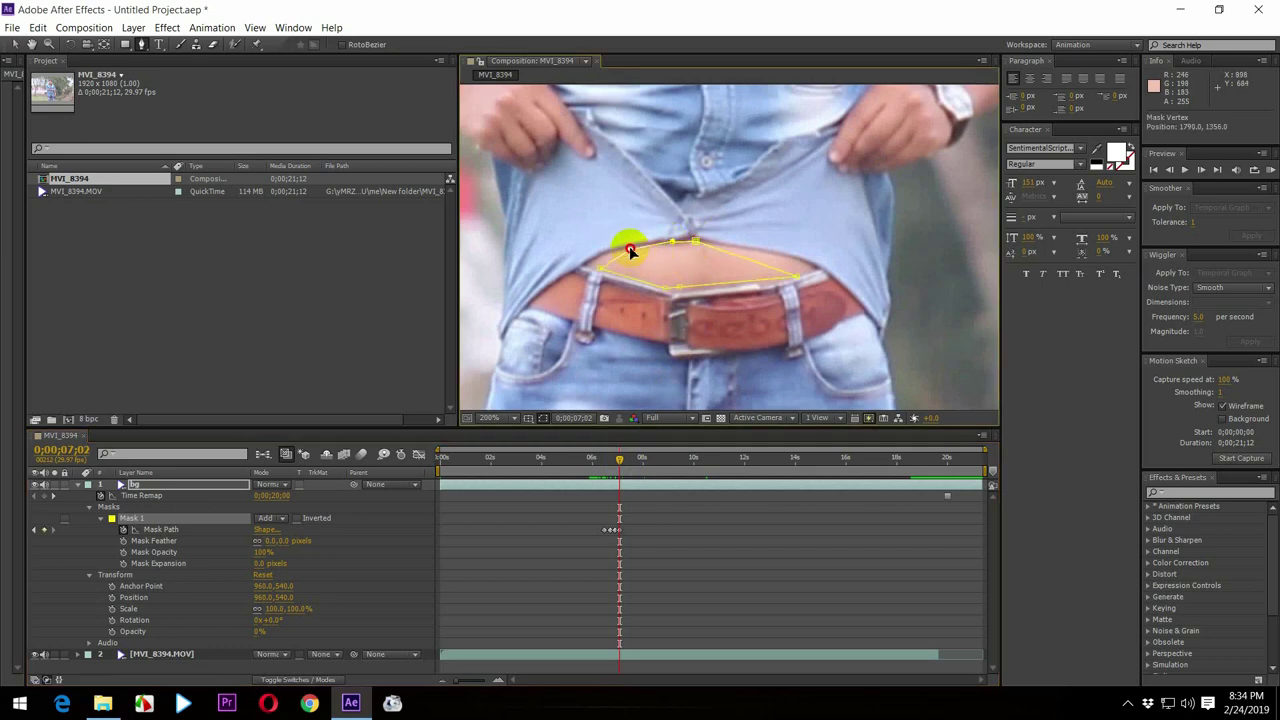
click(628, 246)
drag(597, 270, 582, 267)
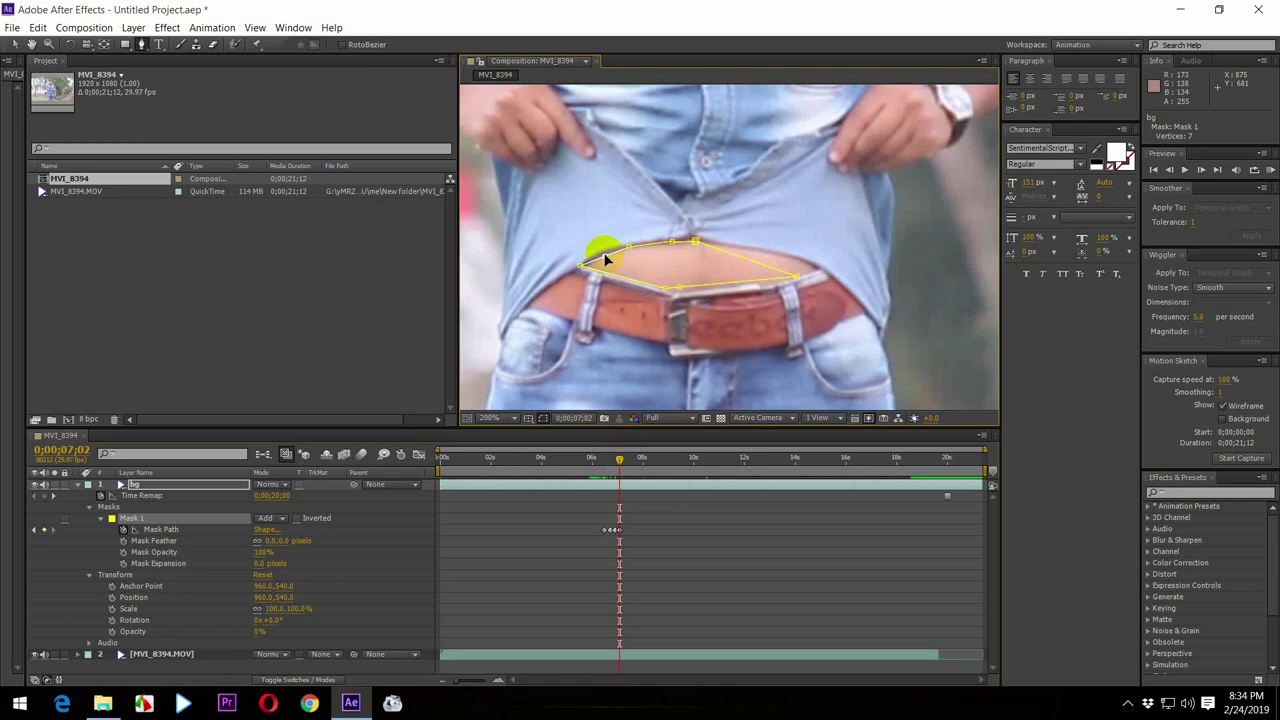
click(606, 259)
drag(606, 259, 605, 253)
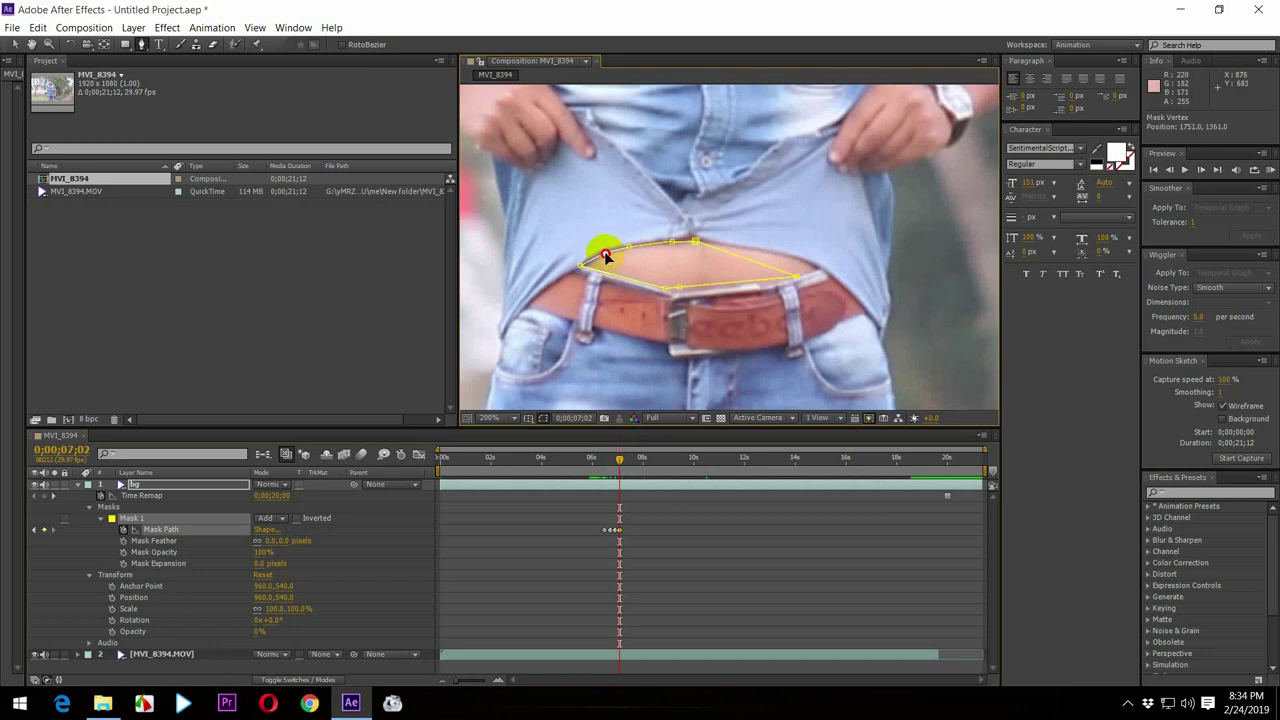
- Add lower and upper-right points, stretch the right corner to the belly edge, and raise the top point to the hem
click(663, 288)
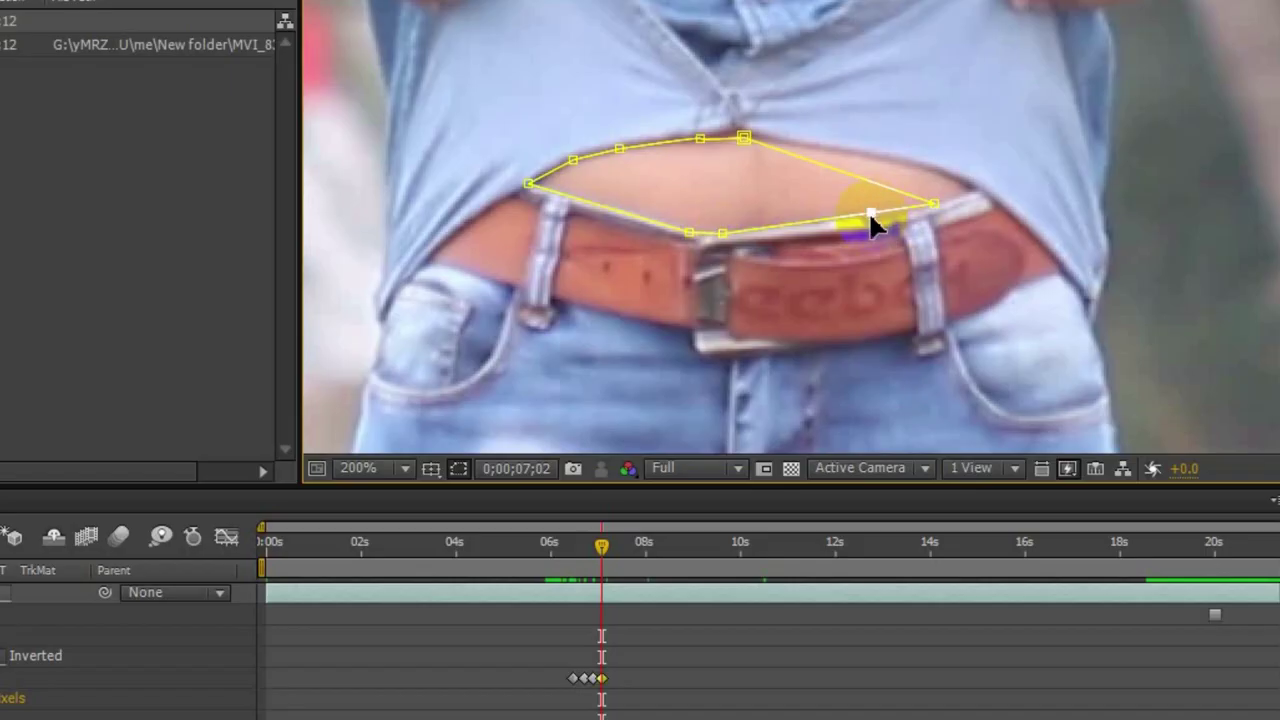
click(765, 281)
click(932, 203)
drag(932, 201, 973, 191)
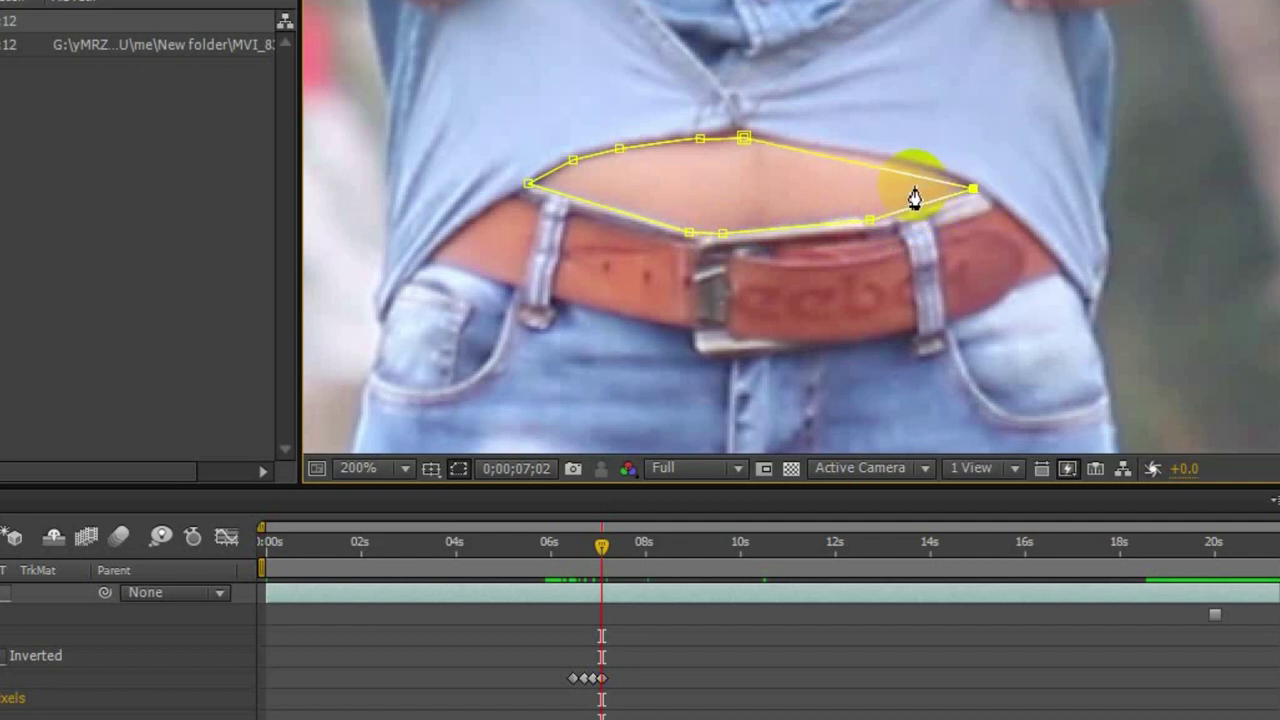
click(889, 170)
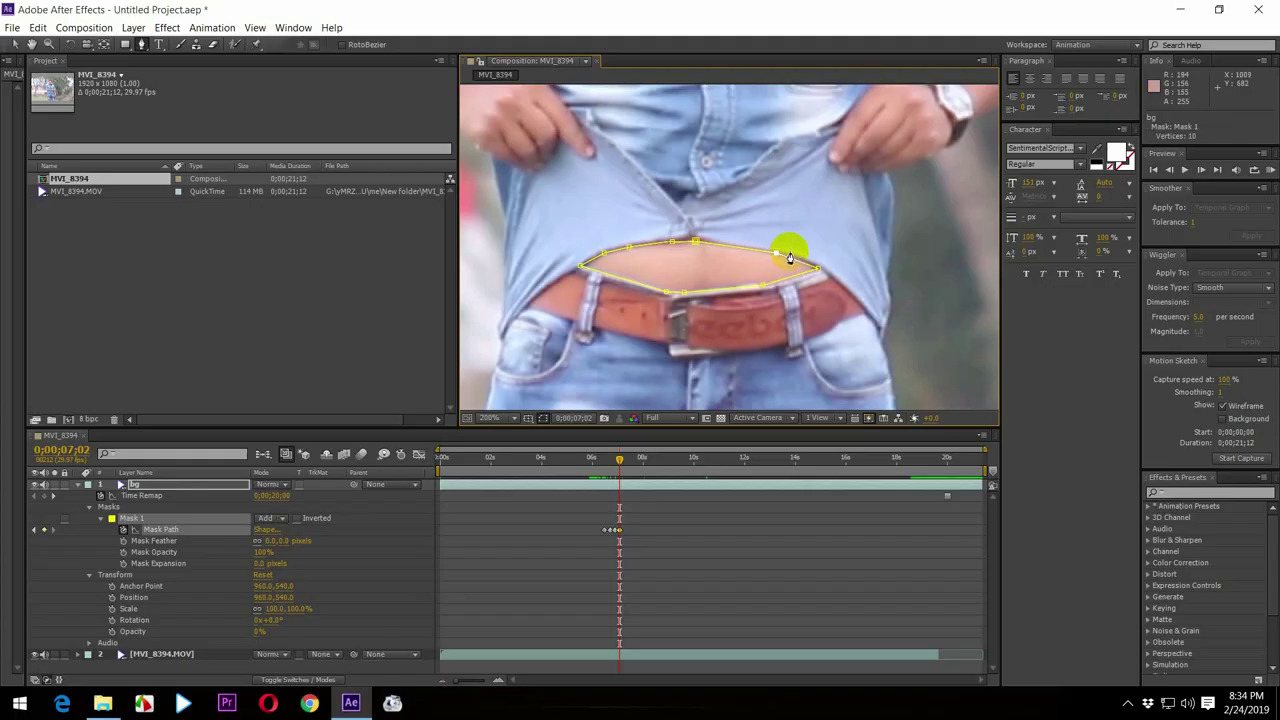
drag(694, 246, 695, 240)
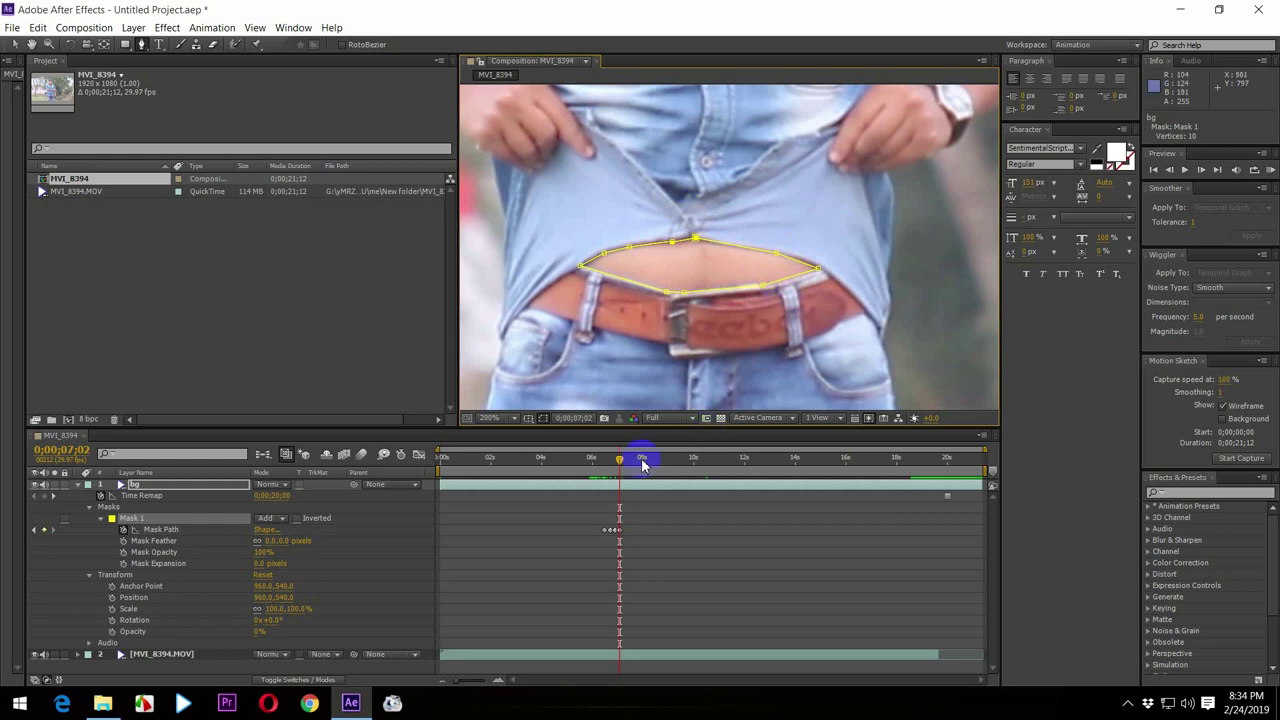
- At 0;00;07;05, add top-edge points to Mask 1 and fit its top and right corner to the belly
drag(621, 463, 624, 463)
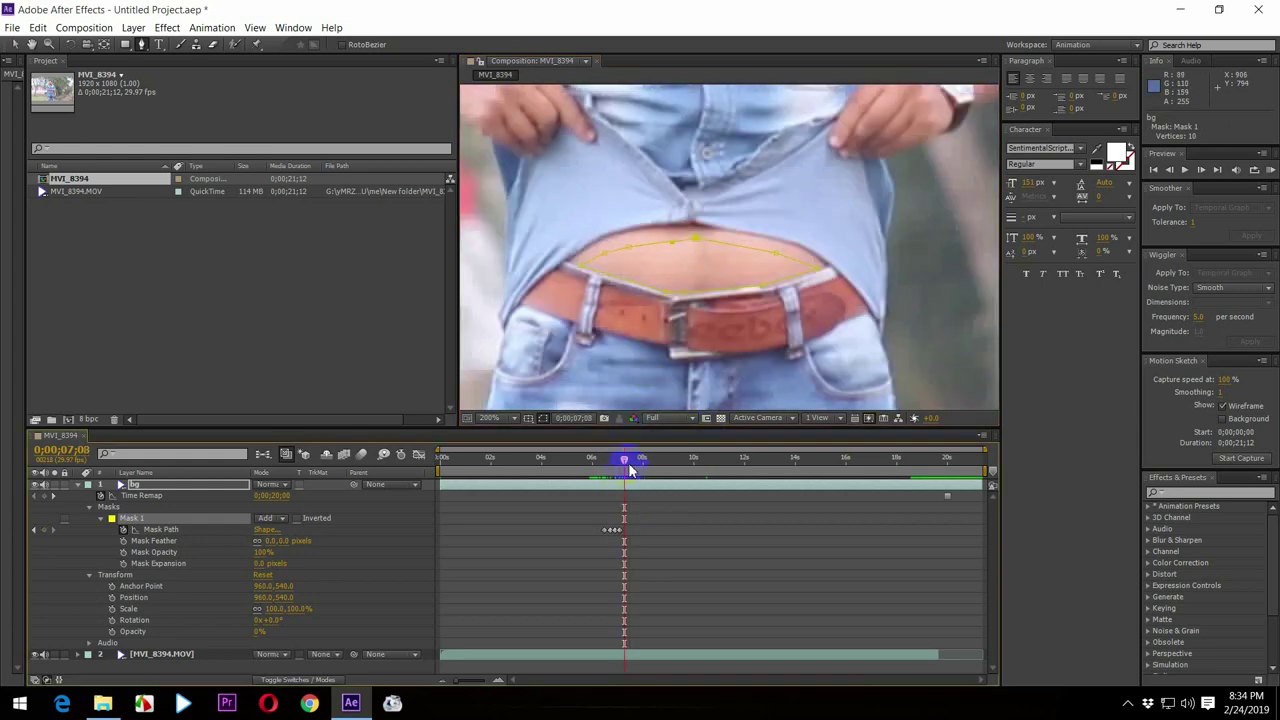
drag(626, 465, 625, 467)
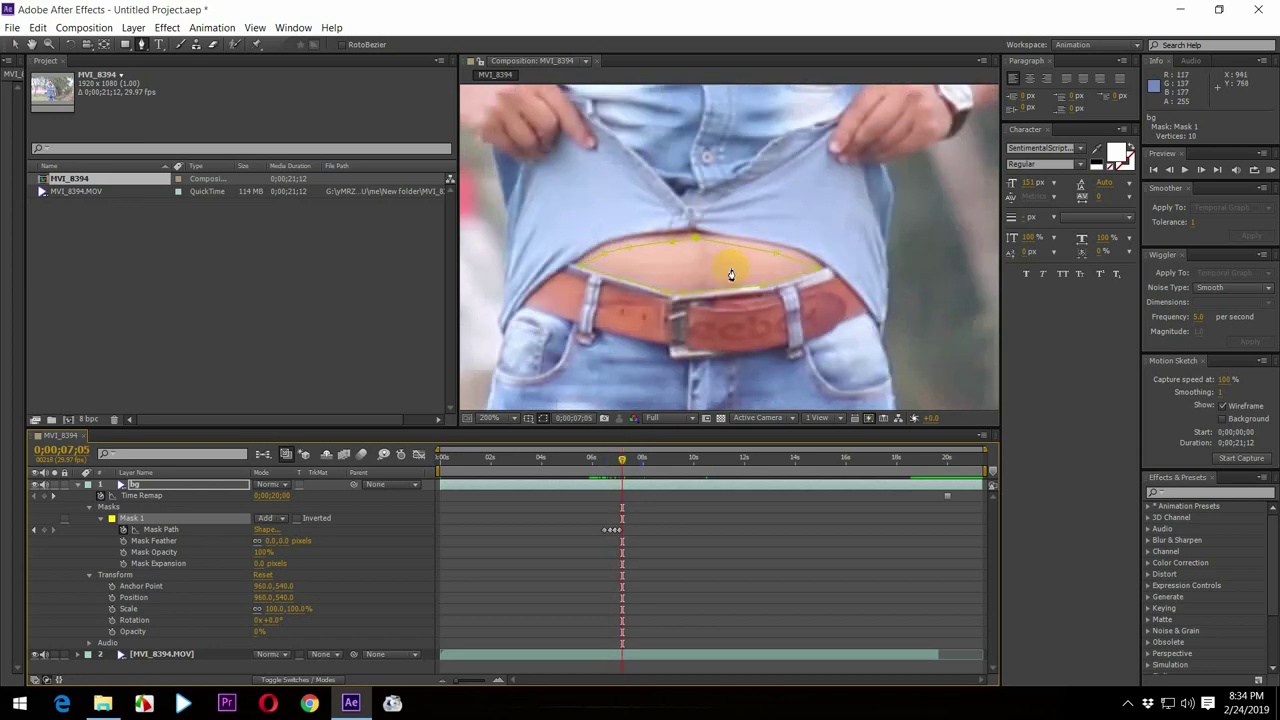
click(696, 234)
click(671, 244)
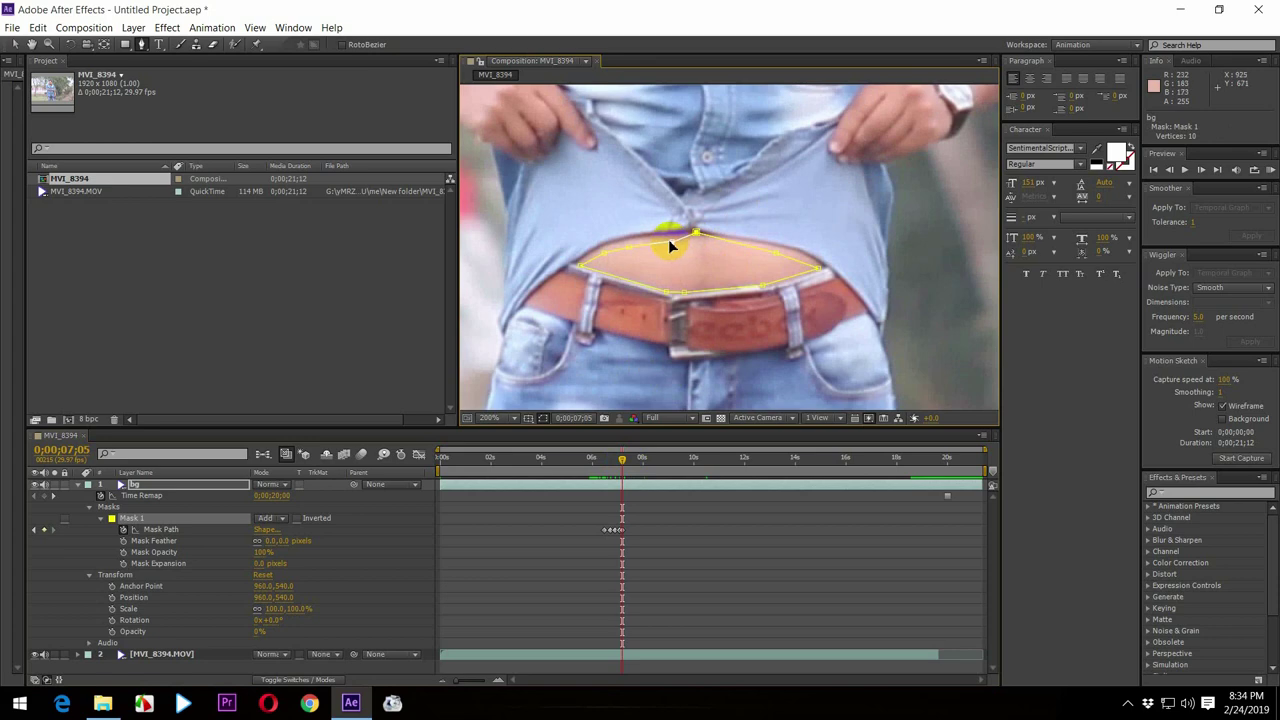
drag(670, 241, 669, 236)
click(625, 242)
click(625, 243)
click(576, 266)
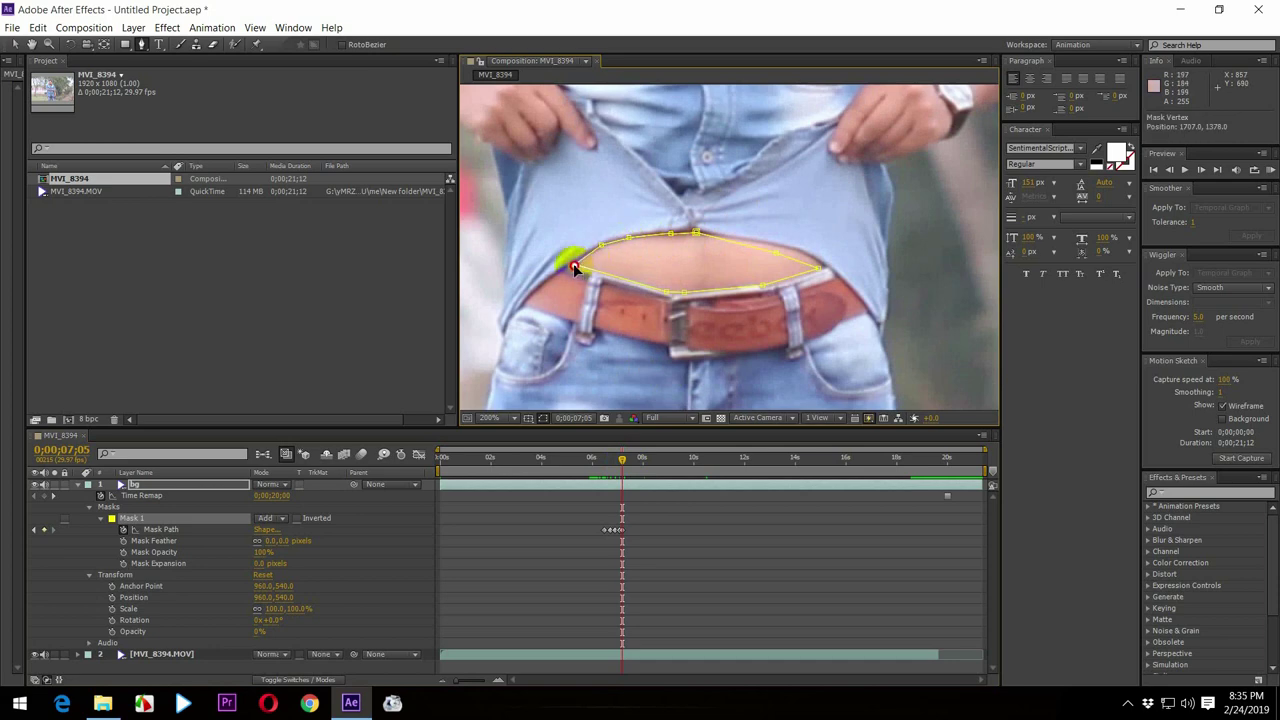
click(778, 245)
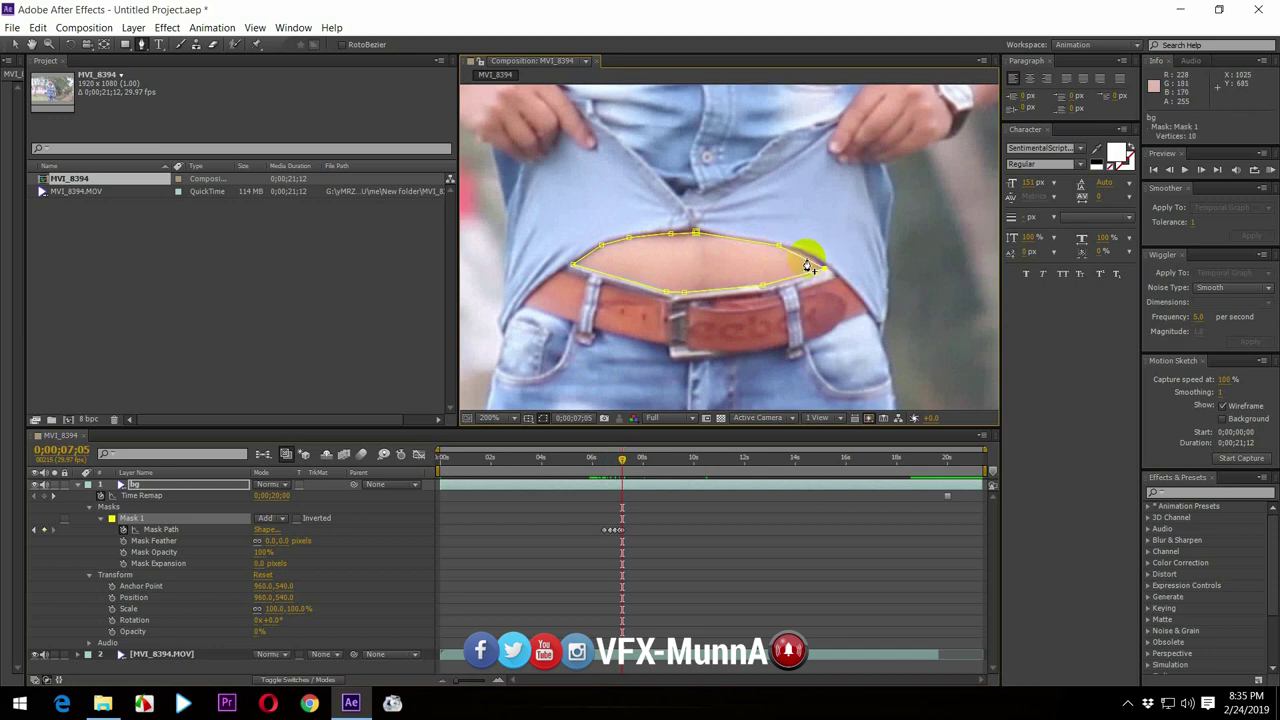
drag(806, 261, 808, 258)
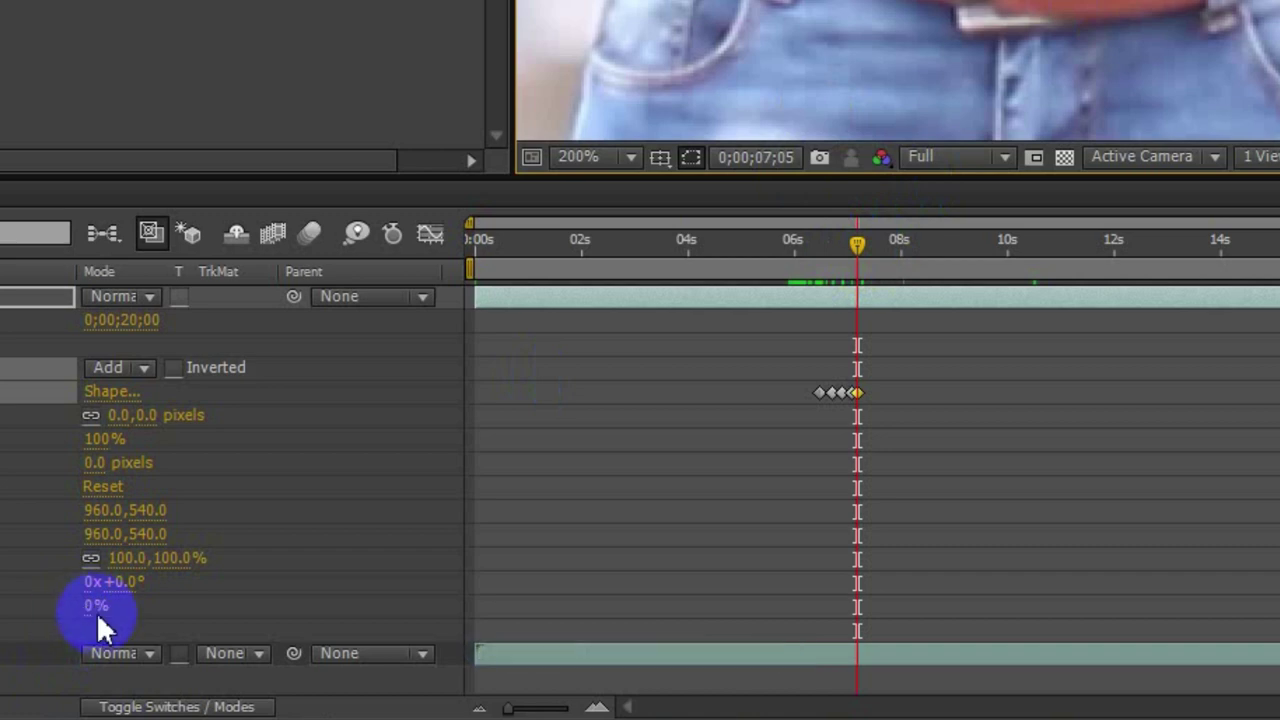
- Raise the bg layer's opacity to 100% and return to around frame 0;00;06;08
mouse_move(97, 610)
mouse_down()
mouse_move(11, 607)
mouse_move(400, 606)
mouse_up()
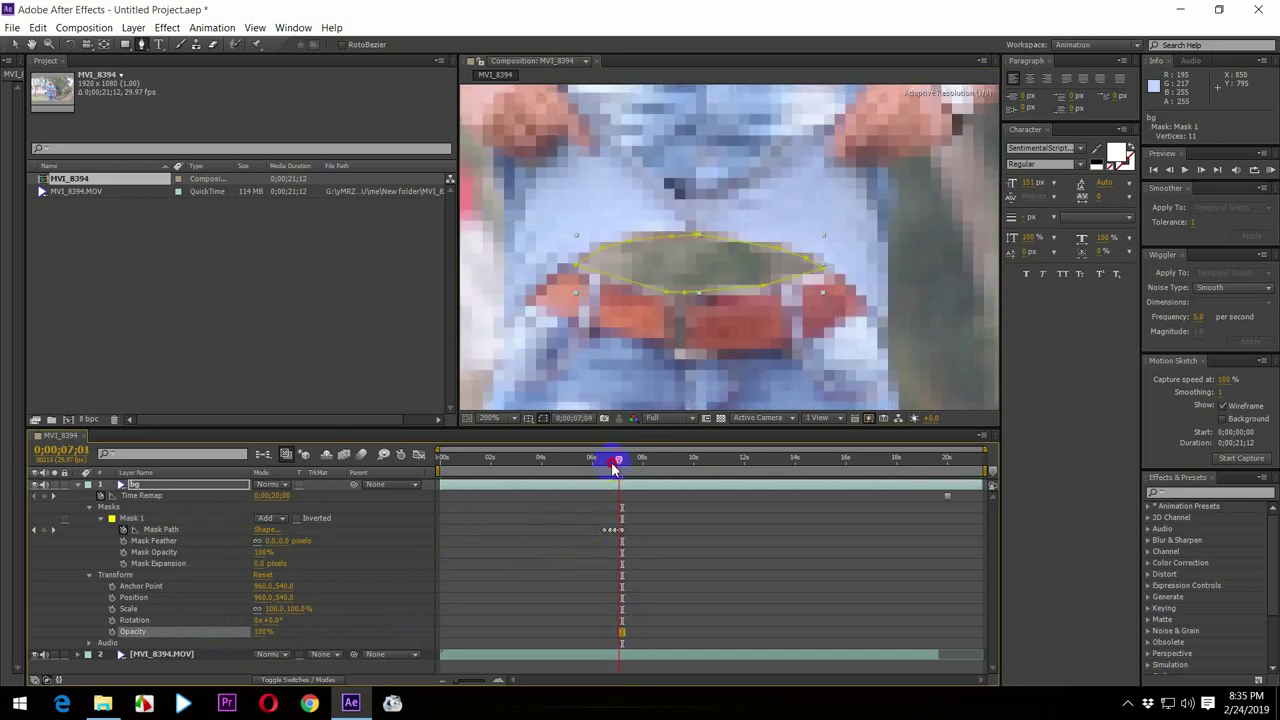
drag(622, 466, 598, 462)
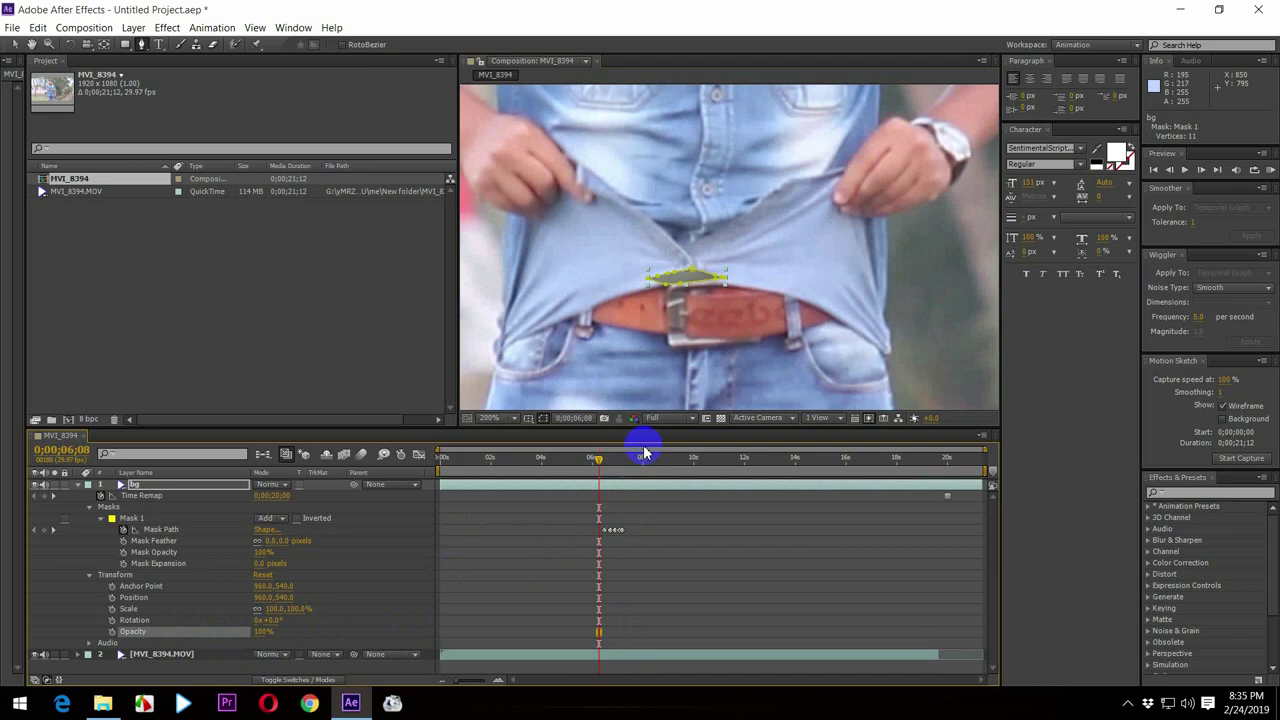
drag(598, 462, 602, 466)
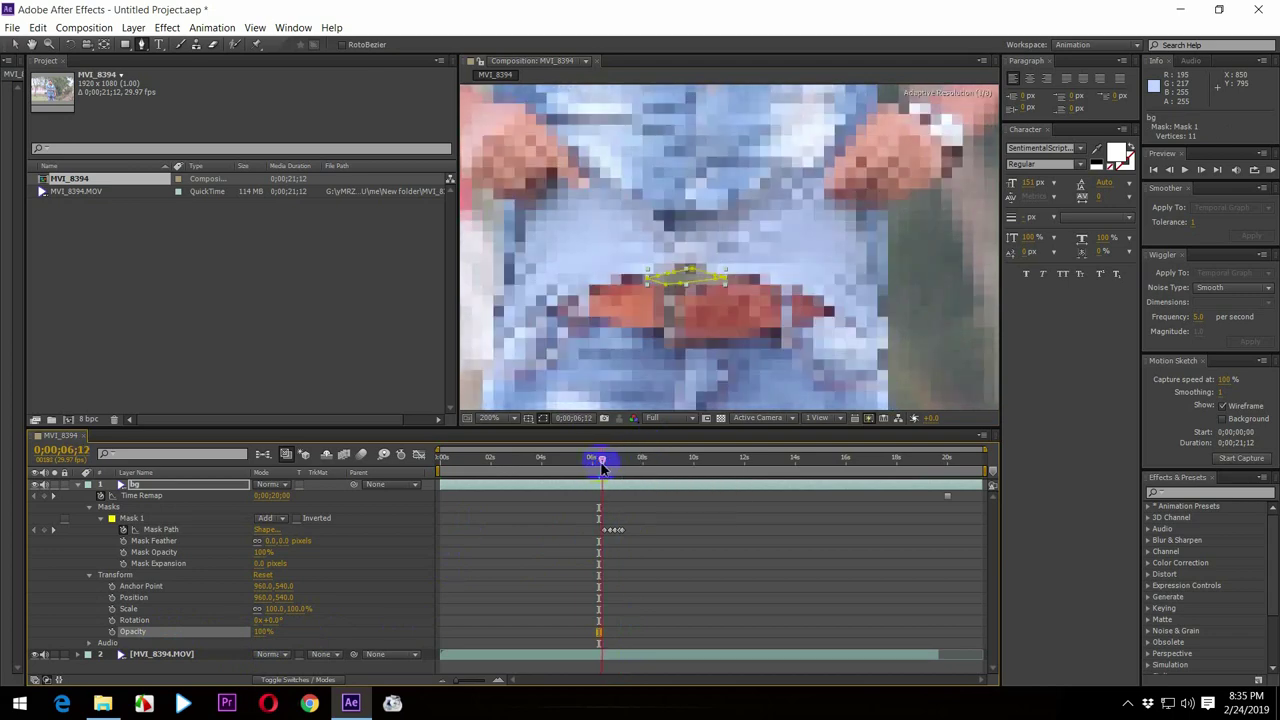
- Select MVI_8394.MOV, preview the composition, then return to frame 0;00;06;12
click(657, 662)
key(space)
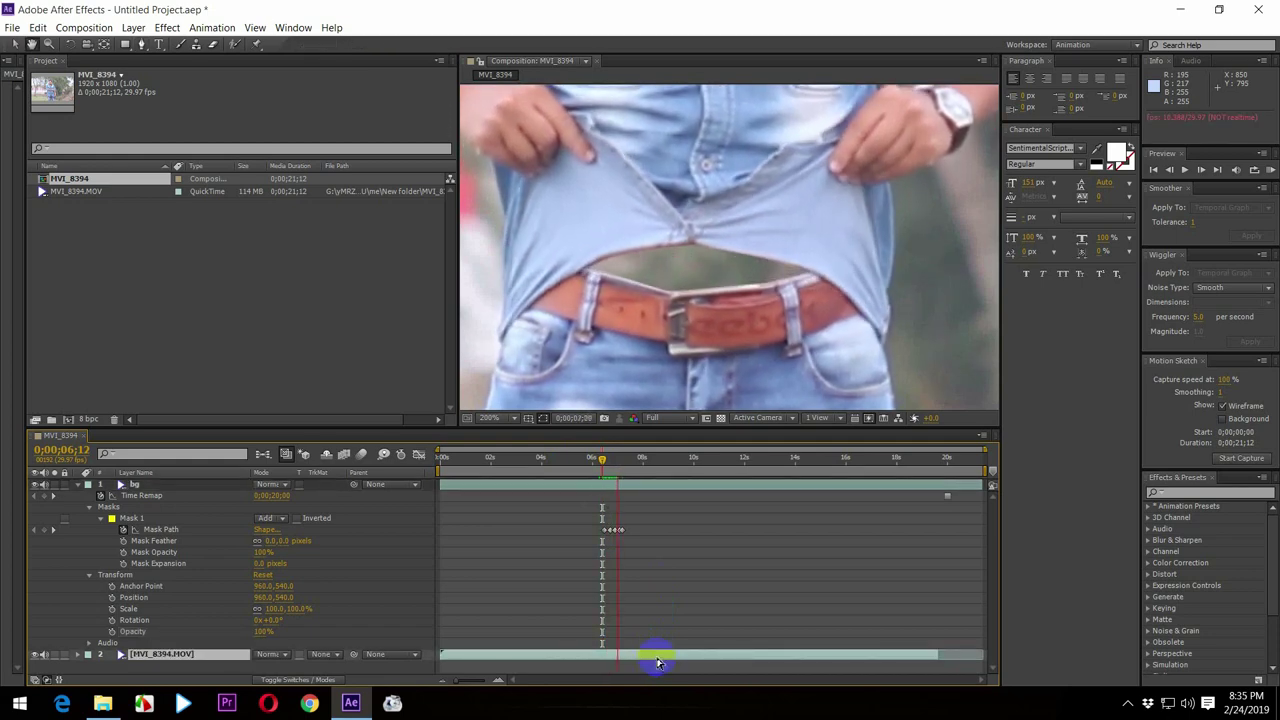
key(g)
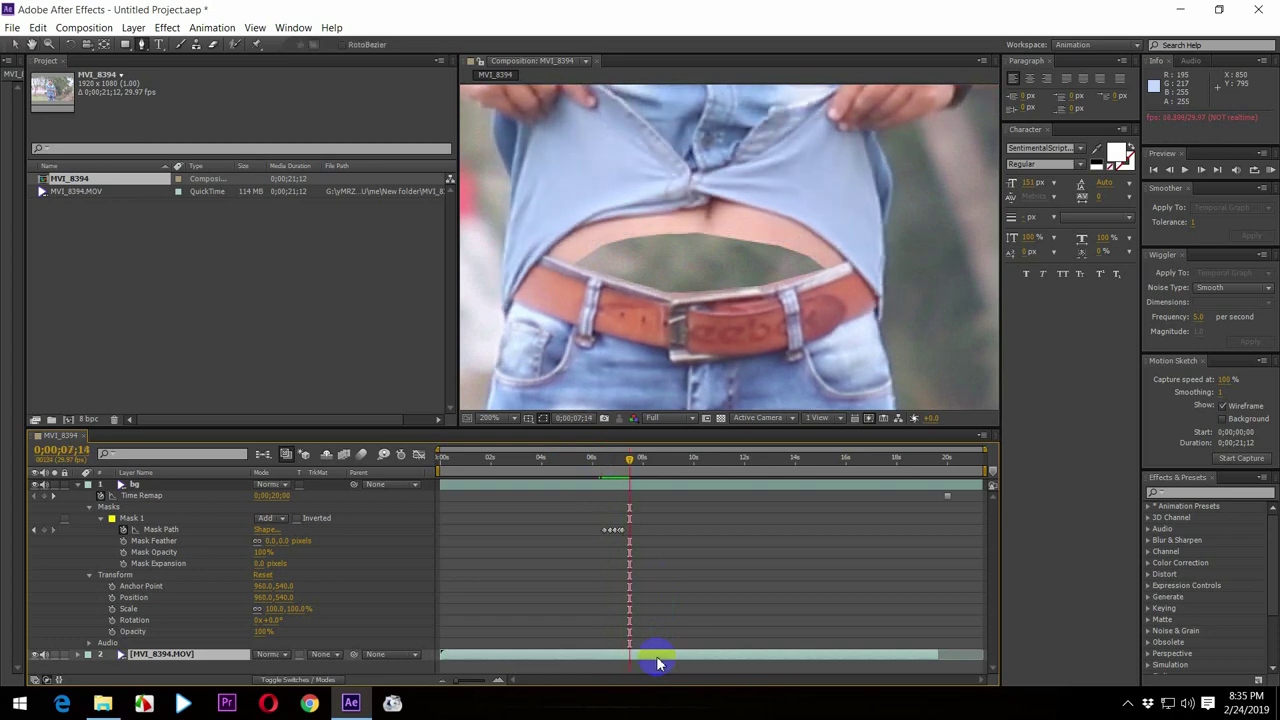
drag(623, 471, 588, 473)
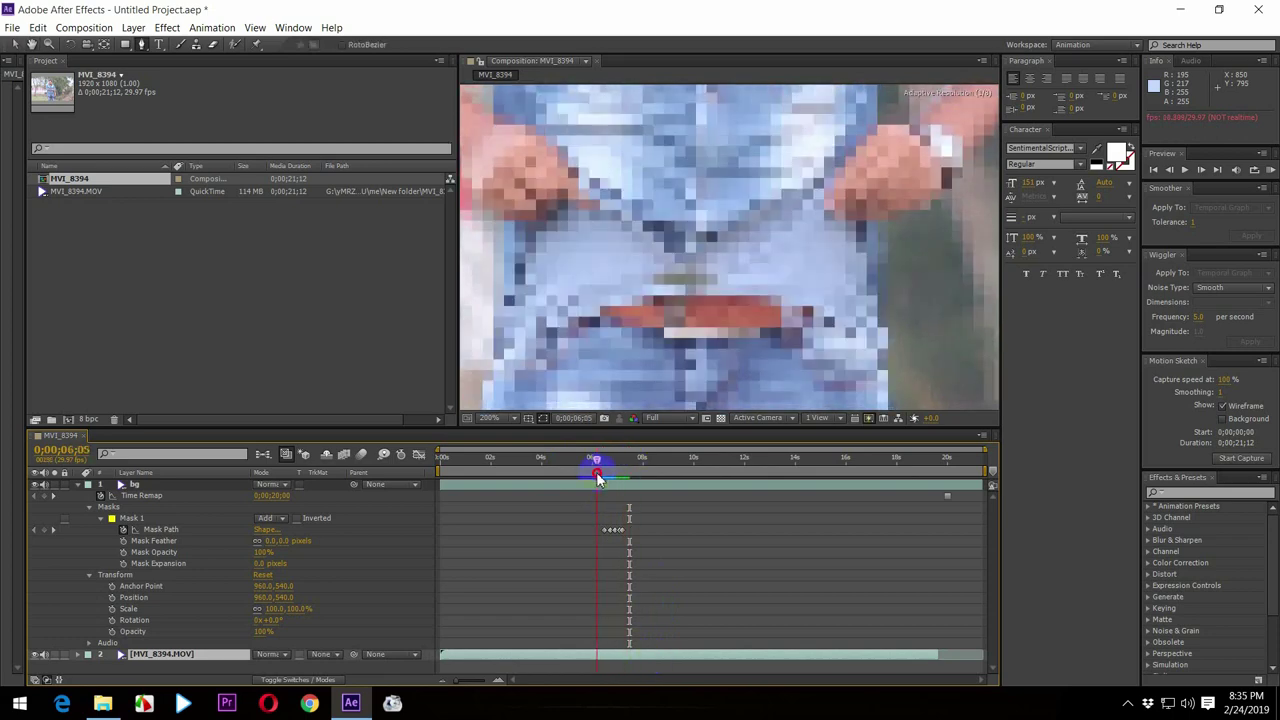
- At 0;00;07;03, add points to Mask 1 and stretch its sides and right points to the belly and shirt
drag(588, 473, 623, 466)
click(790, 262)
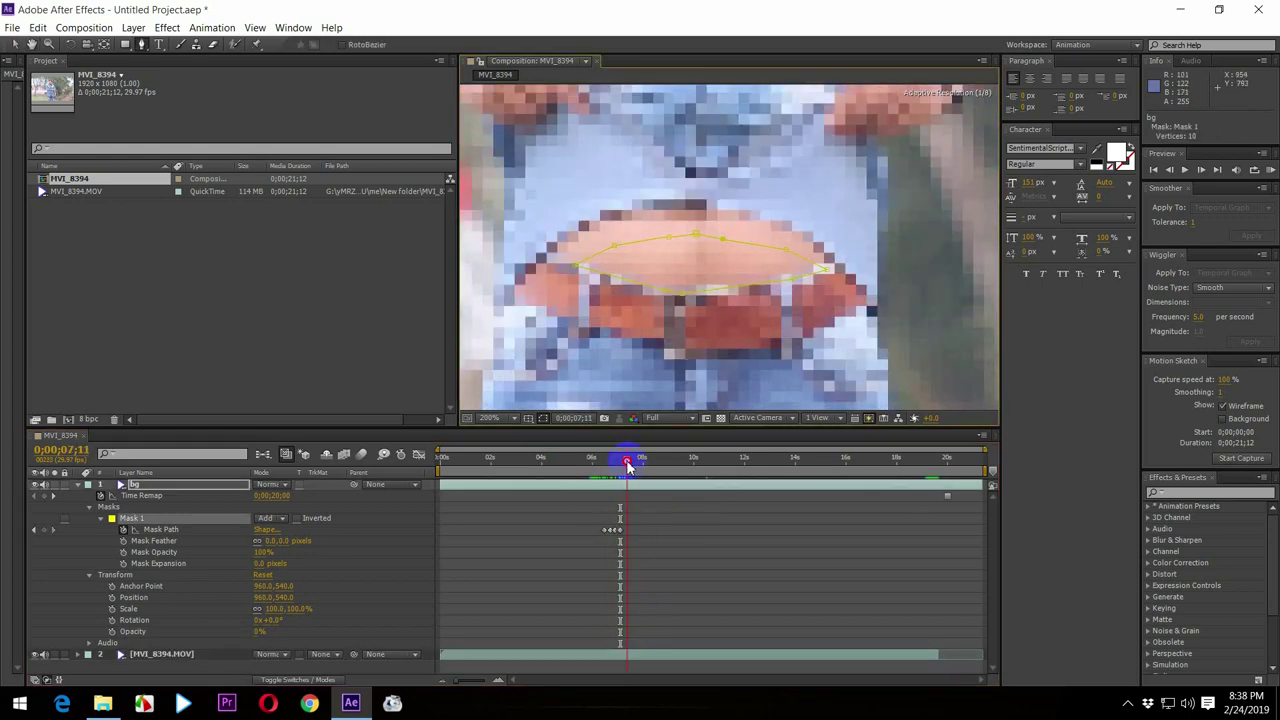
click(697, 236)
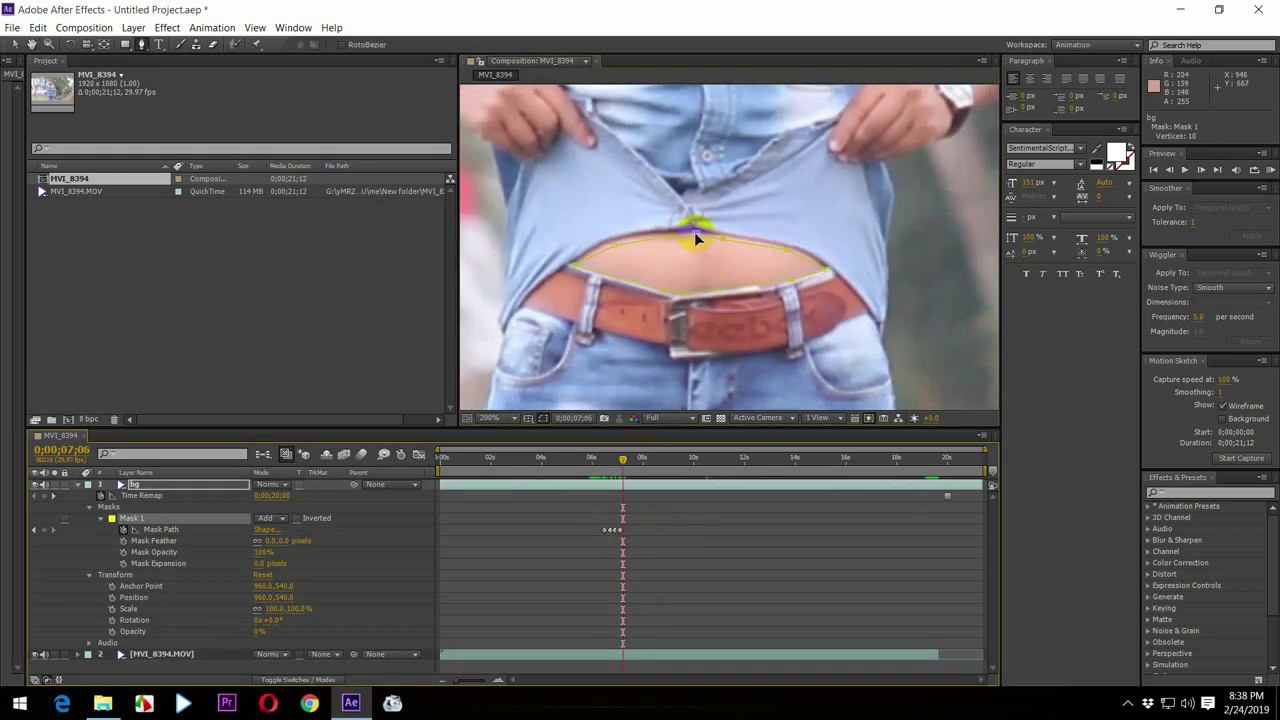
drag(697, 236, 812, 262)
click(786, 248)
click(671, 236)
click(613, 246)
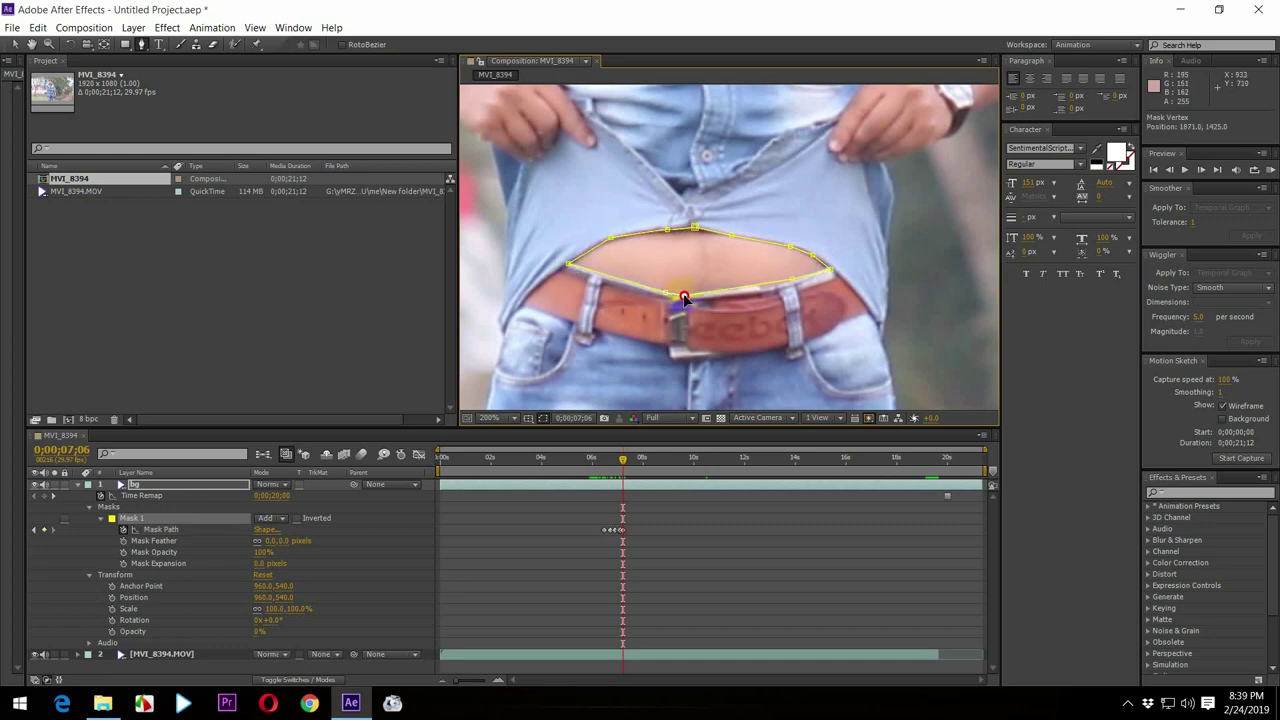
click(763, 290)
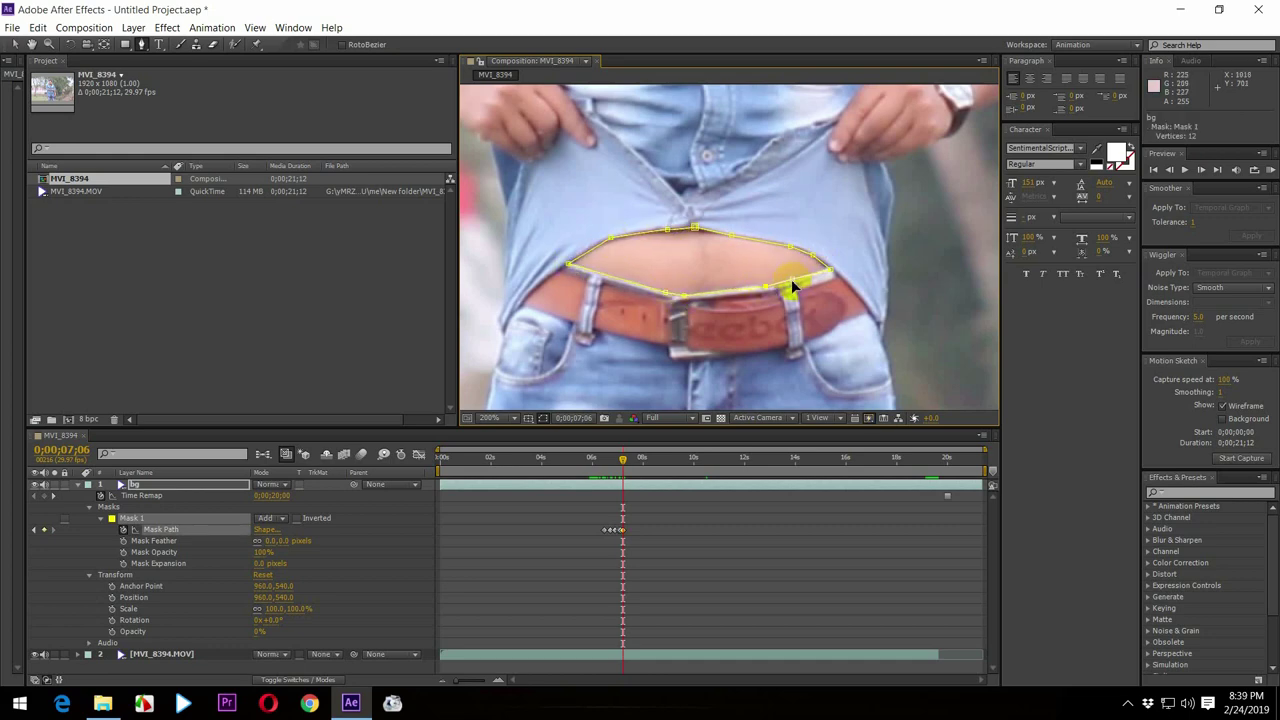
click(660, 251)
drag(623, 458, 627, 458)
click(543, 254)
click(624, 282)
mouse_move(835, 269)
mouse_down()
mouse_move(847, 264)
mouse_move(797, 227)
mouse_move(744, 213)
mouse_up()
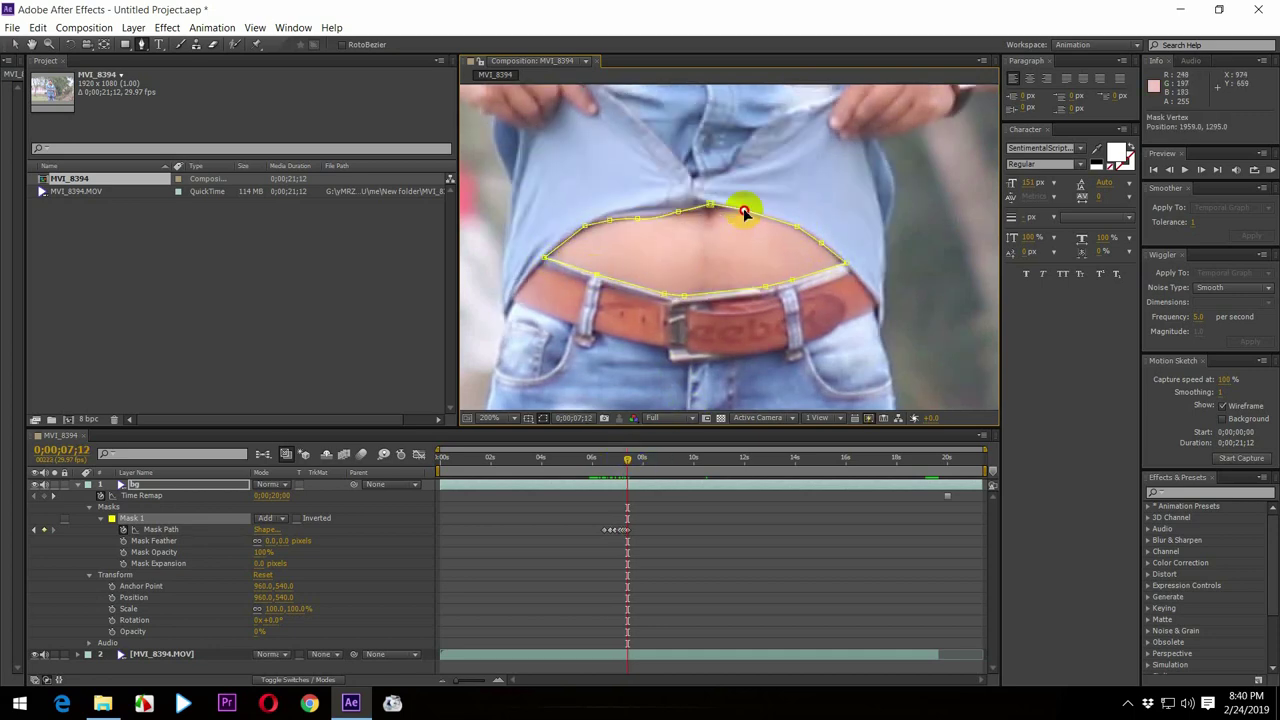
- Keyframe Mask 1 at later frames through 0;00;10;13, fitting its top to the raised shirt hem
key(shift+Page_Down)
key(shift+Page_Down)
drag(857, 214, 862, 220)
drag(766, 171, 773, 143)
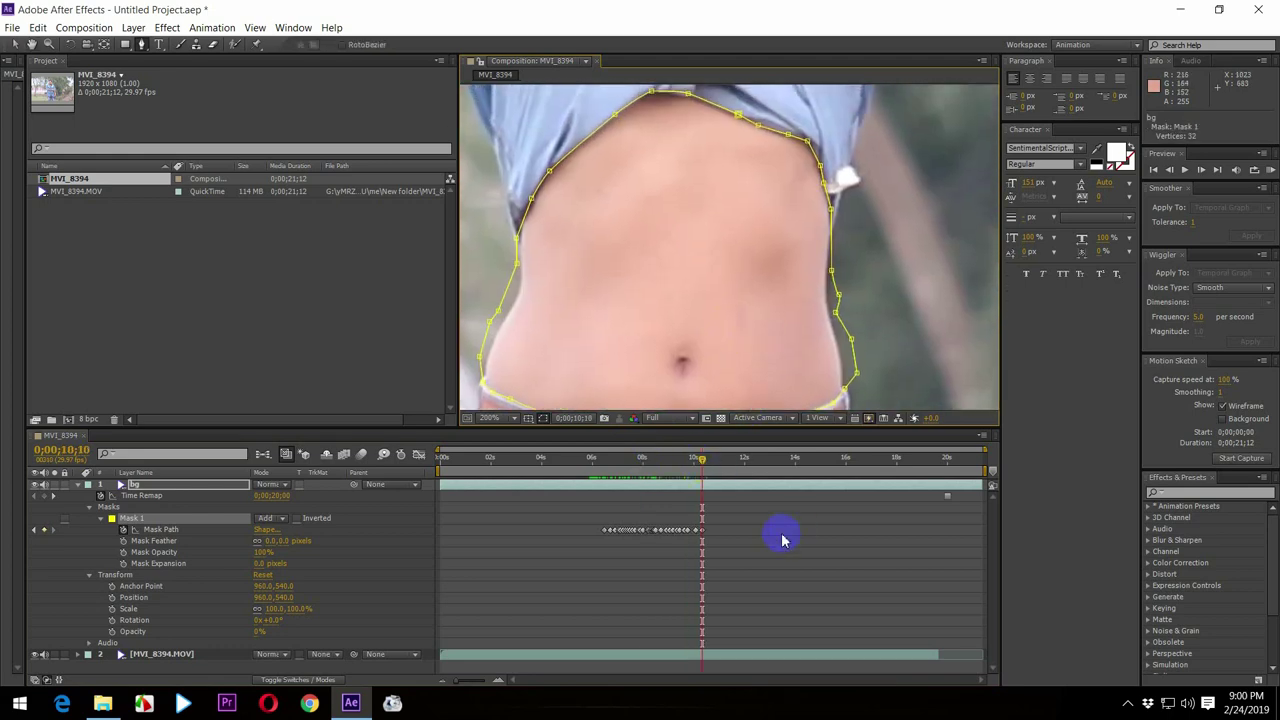
drag(703, 460, 705, 463)
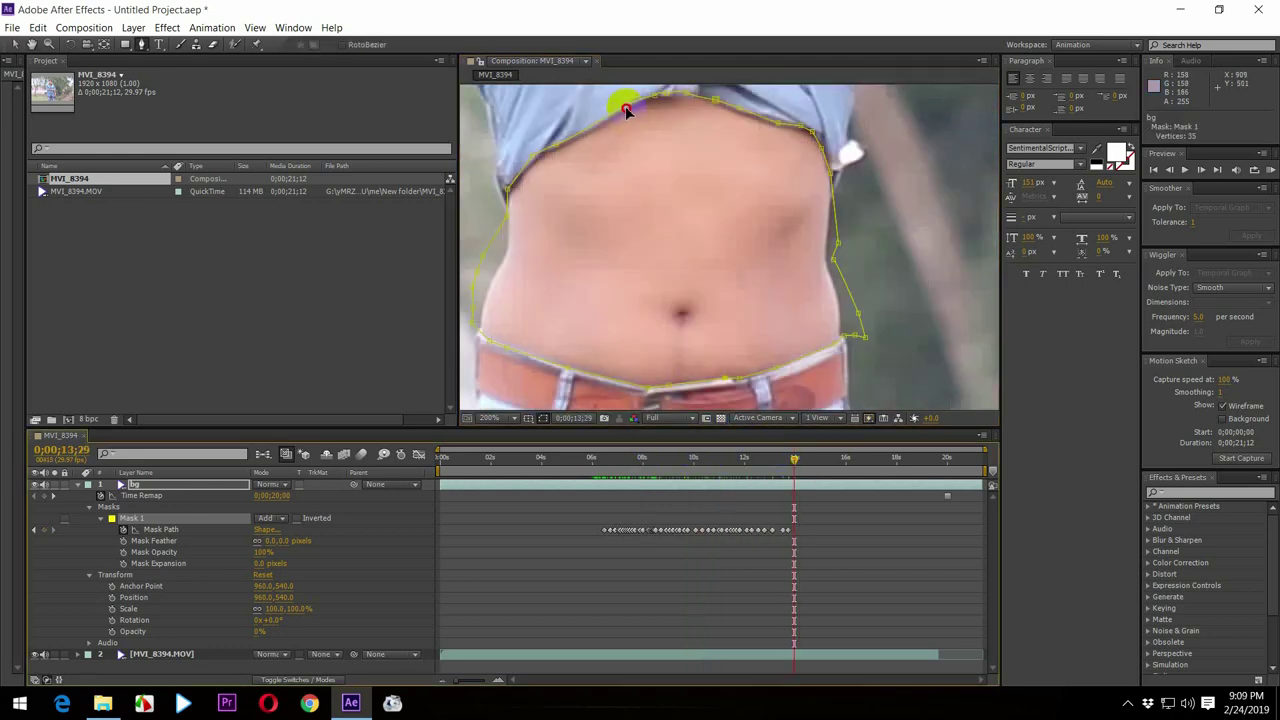
drag(625, 110, 557, 160)
drag(794, 460, 808, 460)
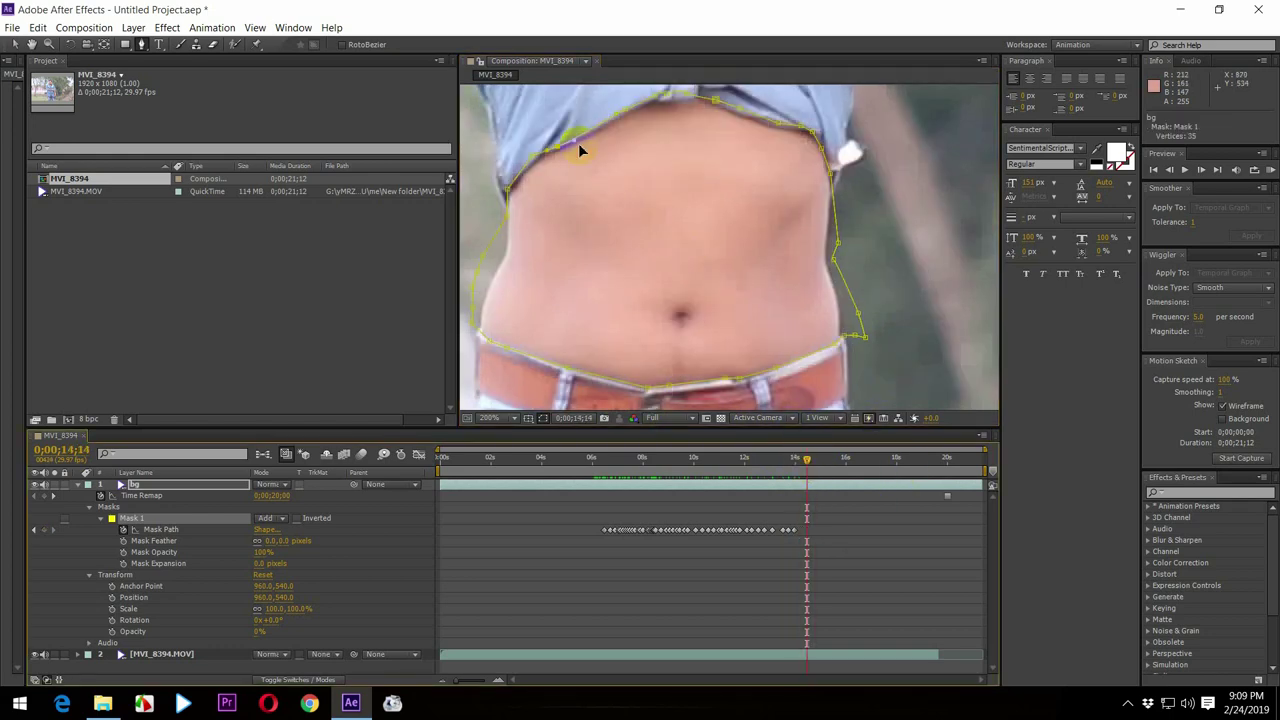
drag(648, 92, 672, 97)
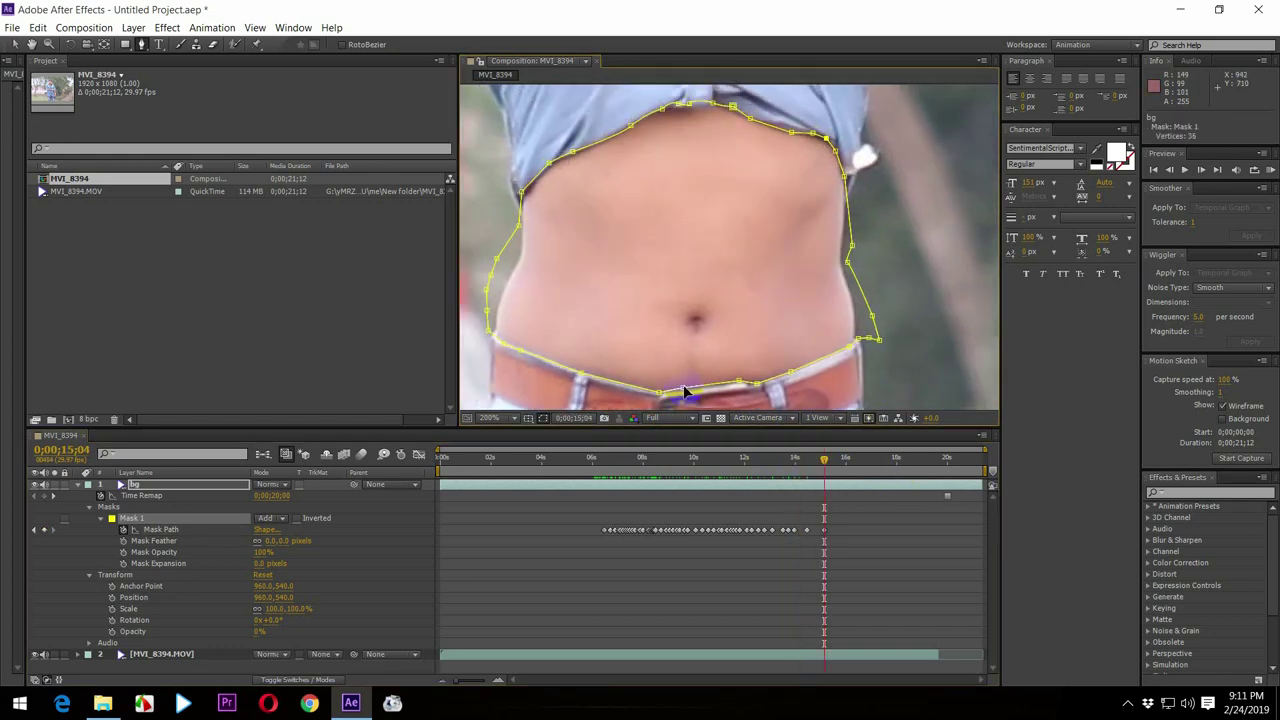
mouse_move(823, 460)
mouse_down()
mouse_move(841, 474)
mouse_move(827, 460)
mouse_up()
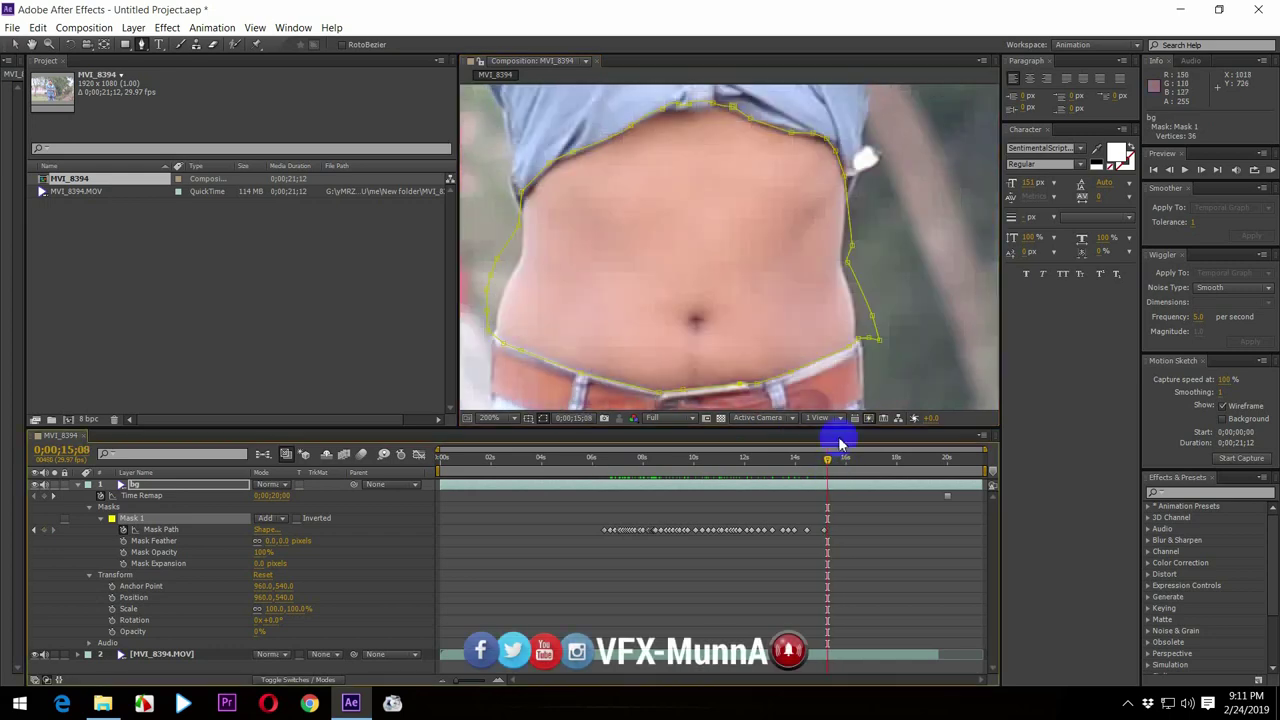
- Over the first frames of the shirt drop, pull Mask 1's upper-left edge down to the shirt hem
mouse_move(522, 197)
mouse_down()
mouse_move(576, 155)
mouse_move(704, 110)
mouse_up()
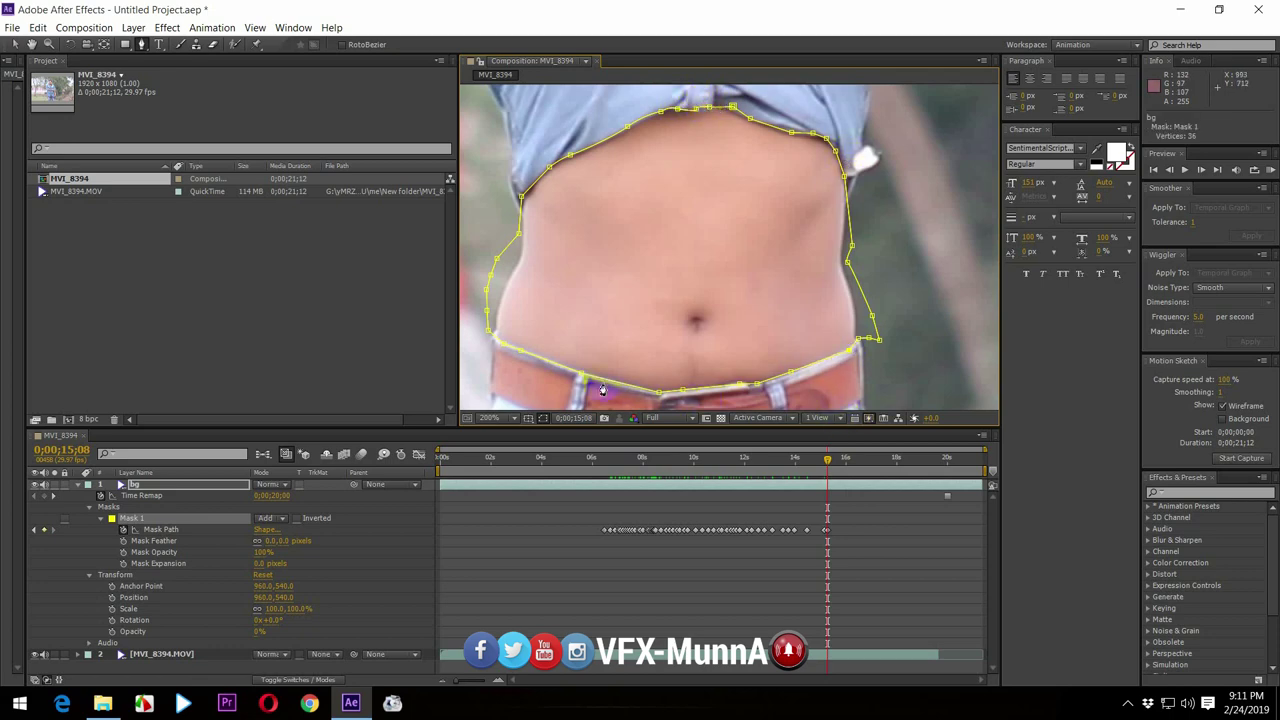
drag(829, 460, 831, 460)
click(566, 158)
mouse_move(557, 157)
mouse_down()
mouse_move(700, 114)
mouse_move(833, 155)
mouse_up()
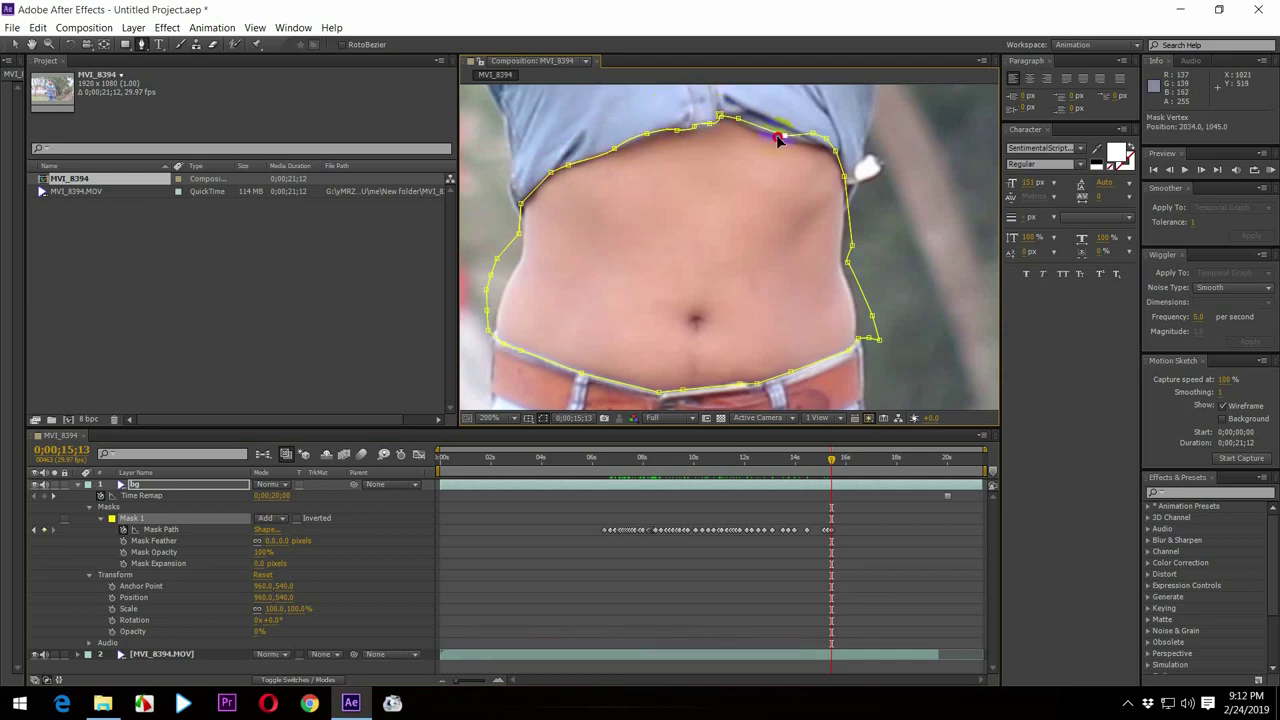
drag(852, 245, 847, 238)
key(Page_Down)
key(Page_Down)
key(Page_Down)
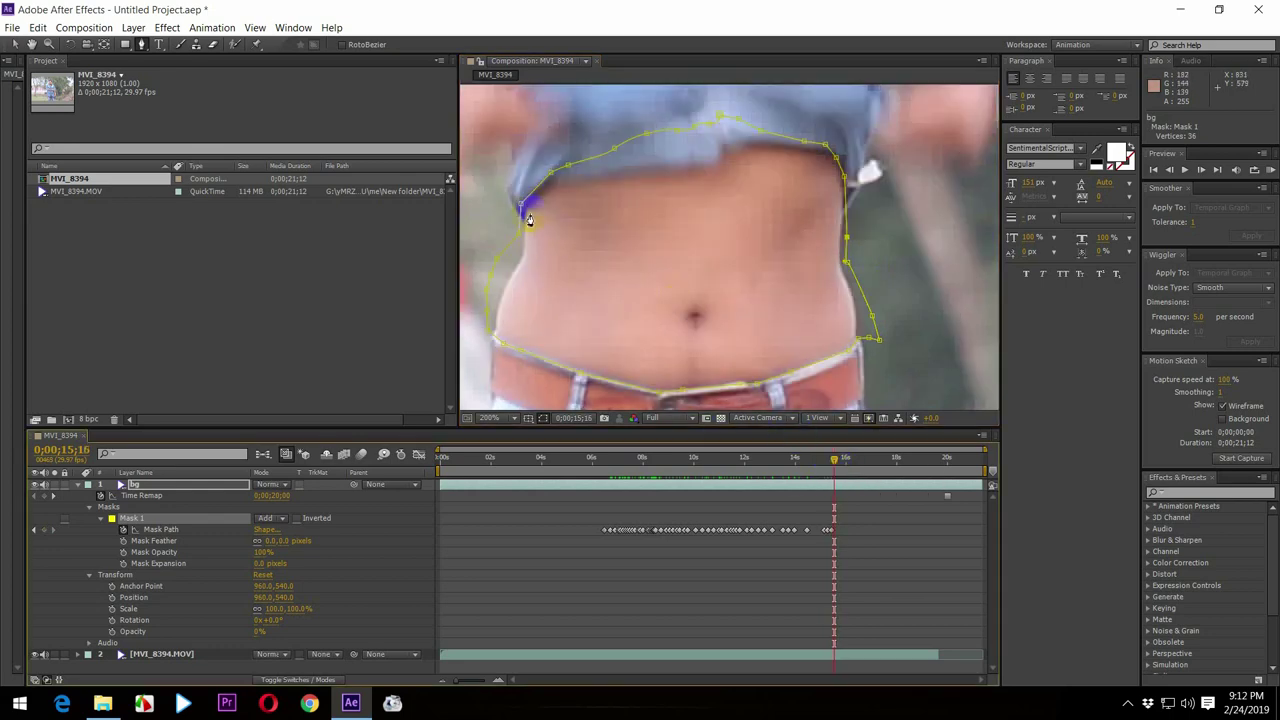
mouse_move(614, 150)
mouse_down()
mouse_move(609, 176)
mouse_move(737, 148)
mouse_up()
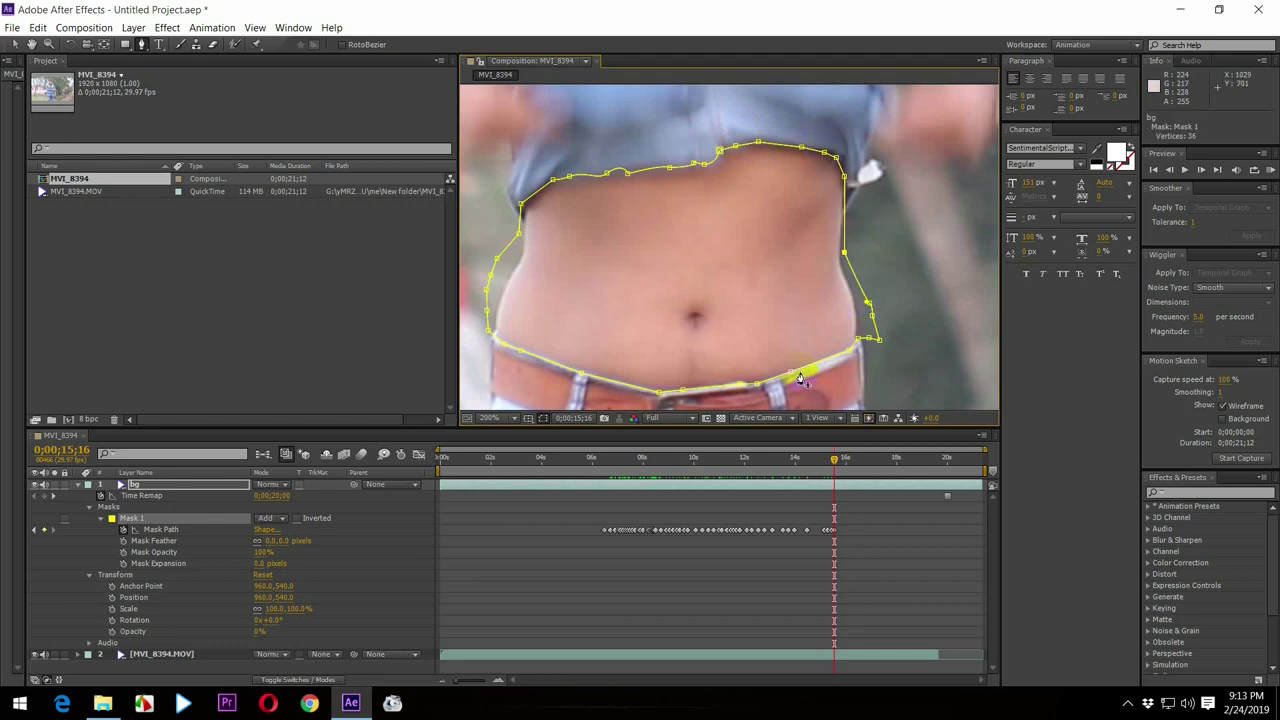
- At 15;18, drag Mask 1's upper points down to the shirt hem and its right points past the waist
drag(840, 468, 842, 468)
drag(521, 204, 537, 236)
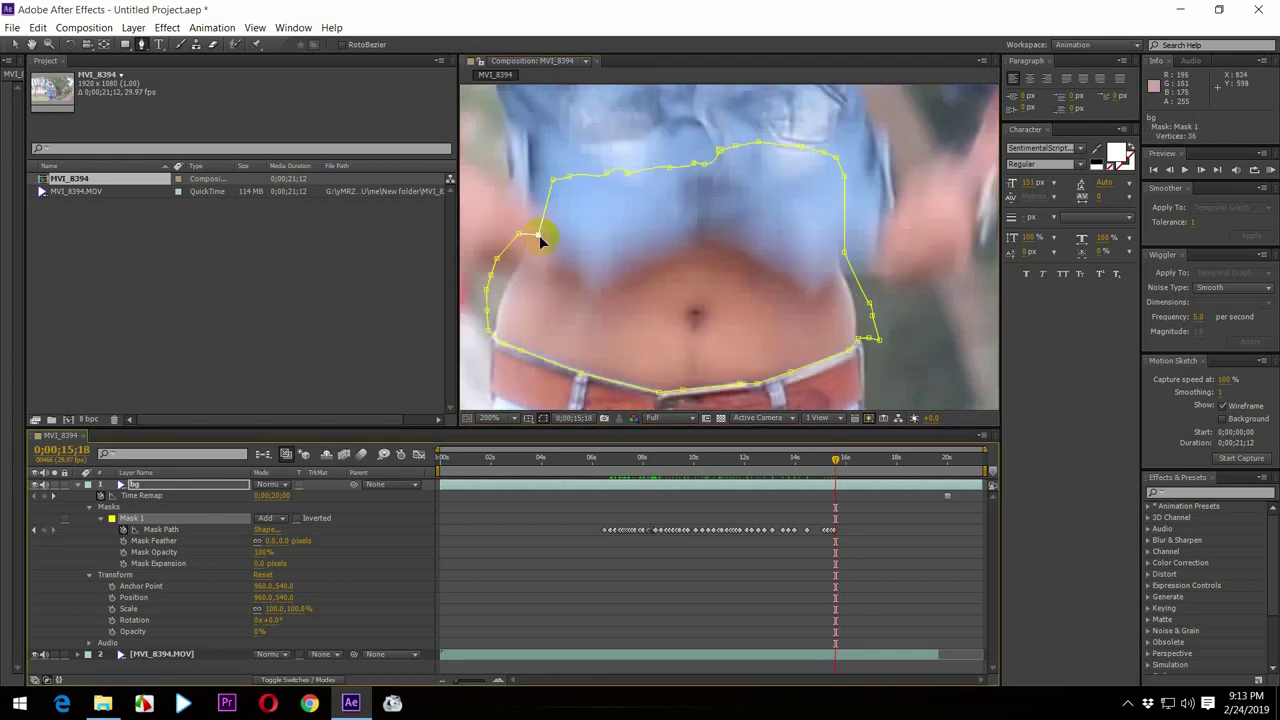
drag(490, 296, 476, 300)
drag(553, 180, 582, 277)
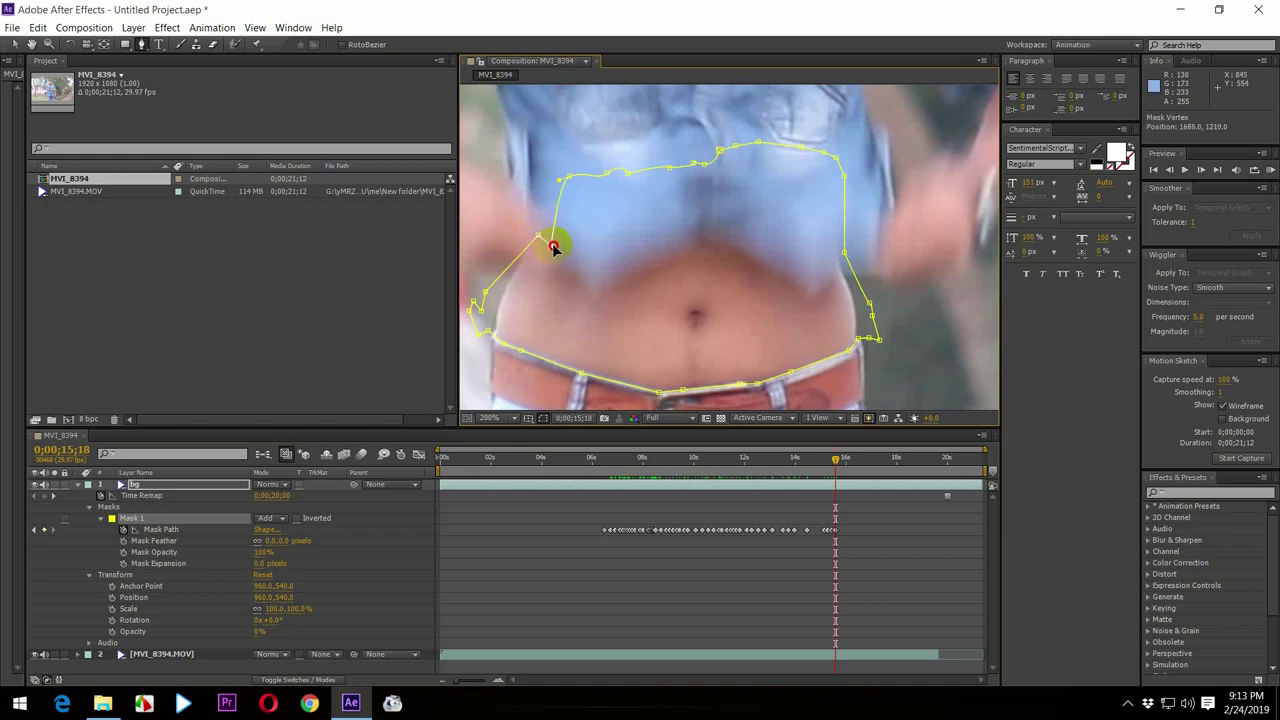
mouse_move(632, 177)
mouse_down()
mouse_move(696, 209)
mouse_move(751, 263)
mouse_up()
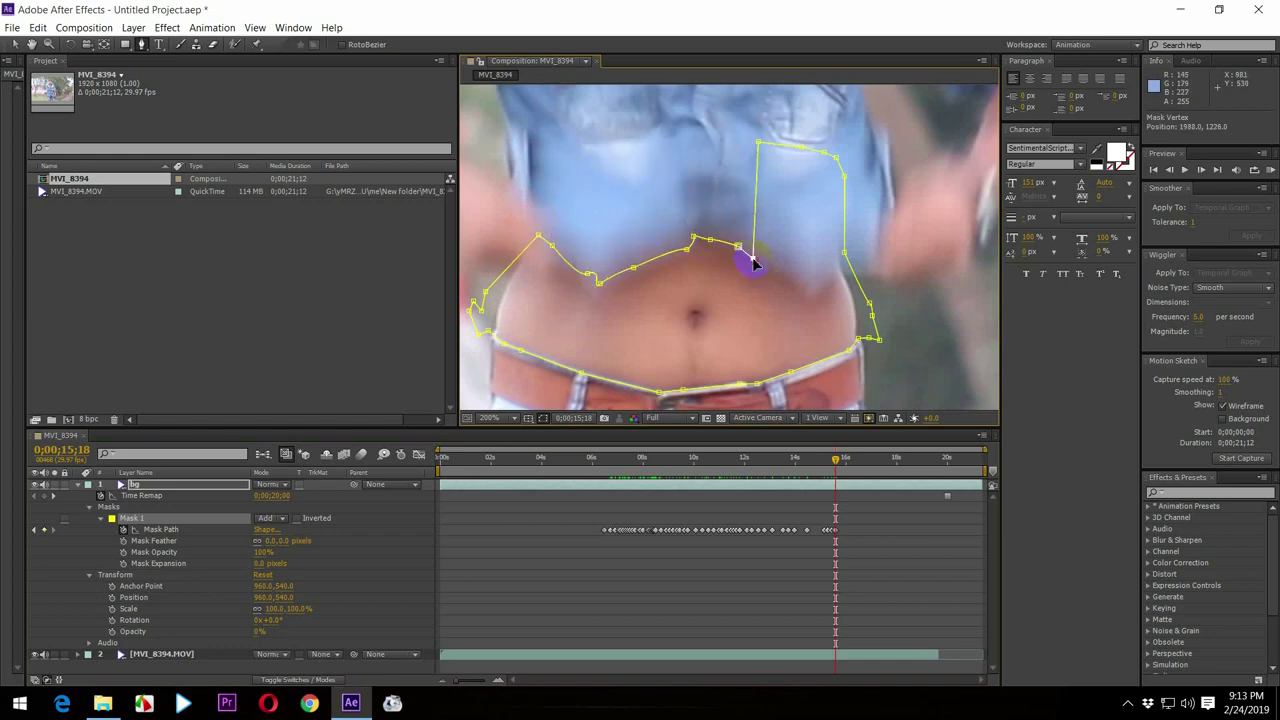
drag(765, 172, 806, 284)
mouse_move(835, 165)
mouse_down()
mouse_move(838, 262)
mouse_move(853, 284)
mouse_up()
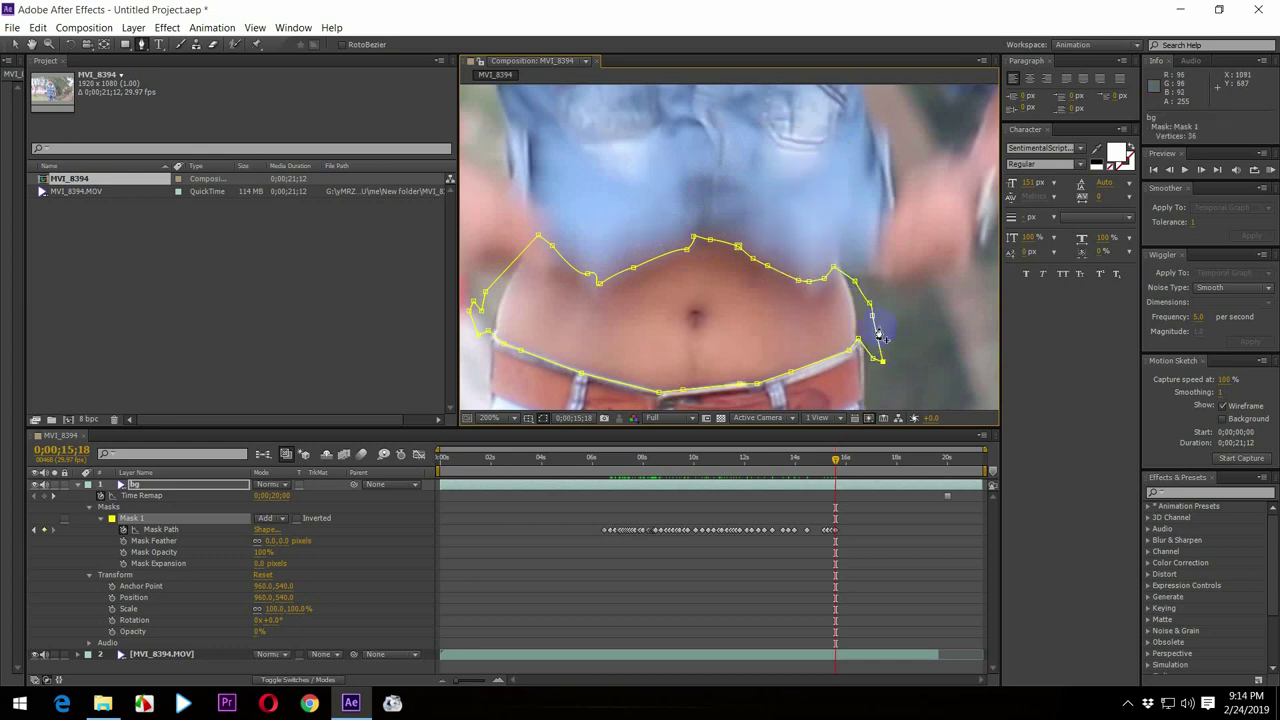
scroll(879, 336, down, 2)
drag(871, 263, 903, 323)
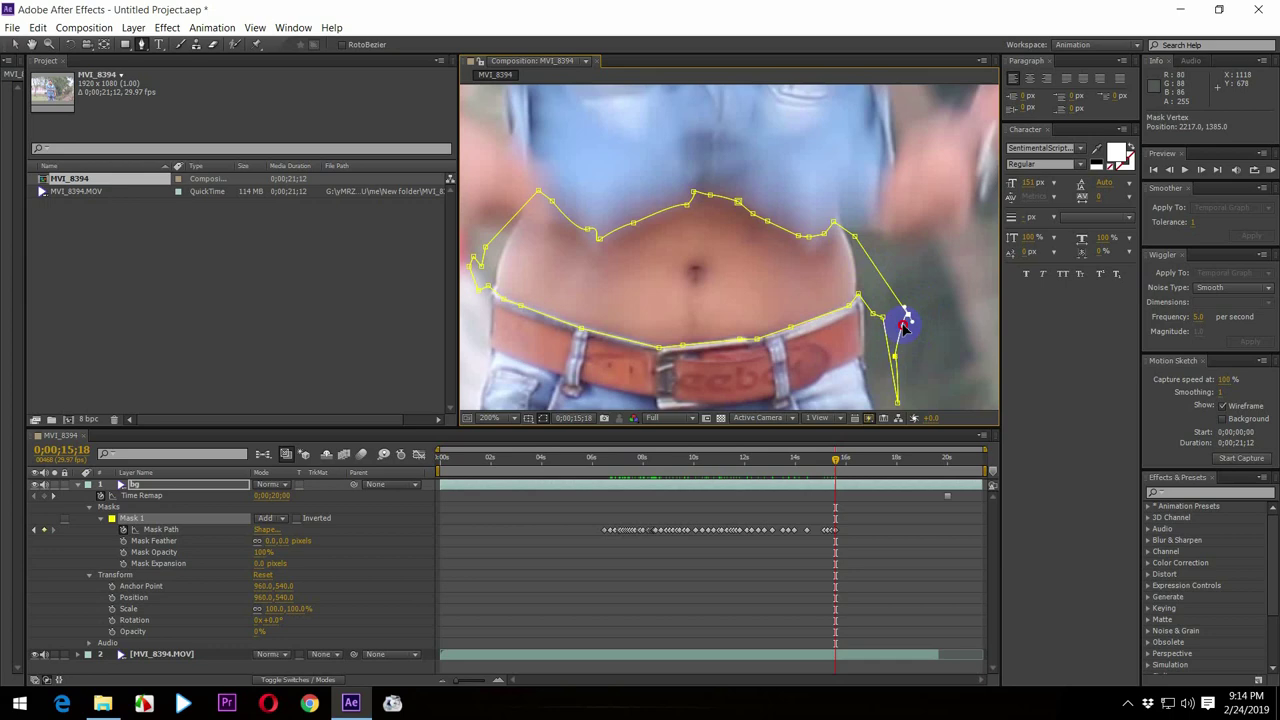
drag(836, 461, 840, 470)
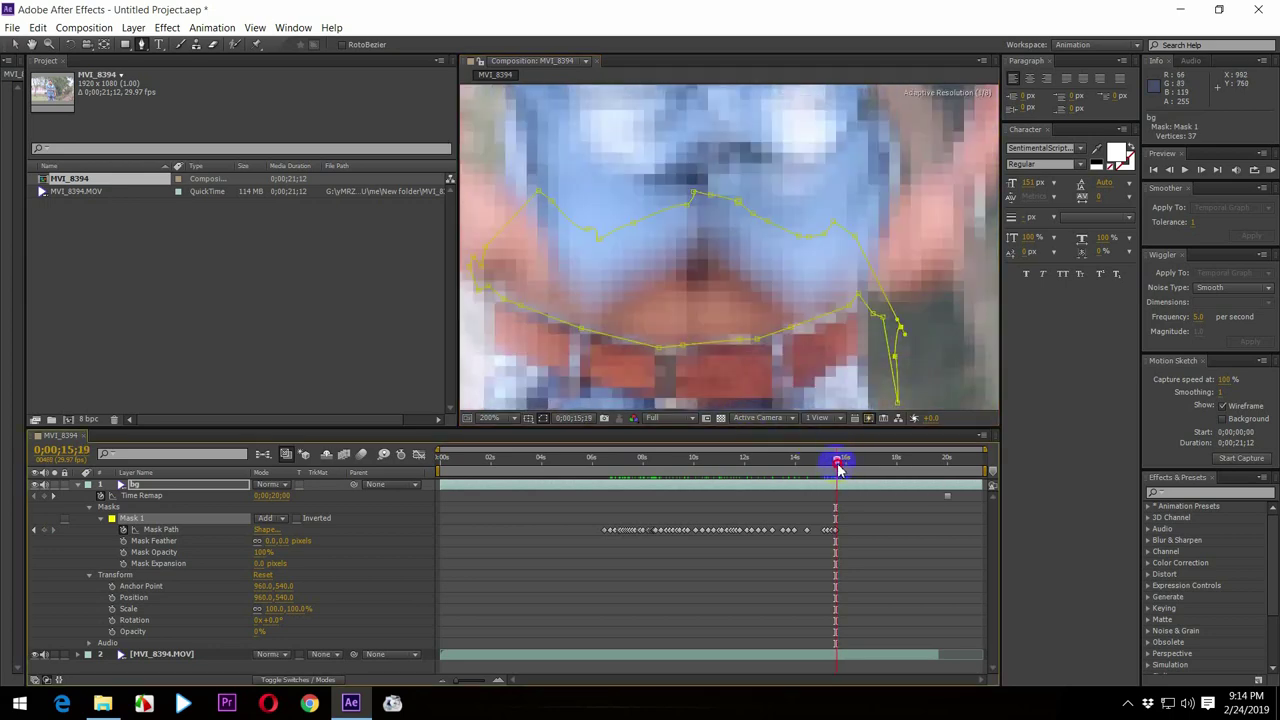
- At 0;00;15;20, drop the spiking Mask 1 vertex onto the belt line, flattening the mask's top edge
mouse_move(486, 257)
mouse_down()
mouse_move(551, 209)
mouse_move(543, 300)
mouse_move(530, 235)
mouse_move(629, 334)
mouse_move(642, 250)
mouse_move(663, 334)
mouse_move(640, 294)
mouse_move(657, 251)
mouse_move(700, 257)
mouse_move(694, 243)
mouse_move(737, 206)
mouse_move(766, 286)
mouse_move(803, 245)
mouse_move(814, 289)
mouse_move(858, 296)
mouse_up()
drag(840, 467, 839, 467)
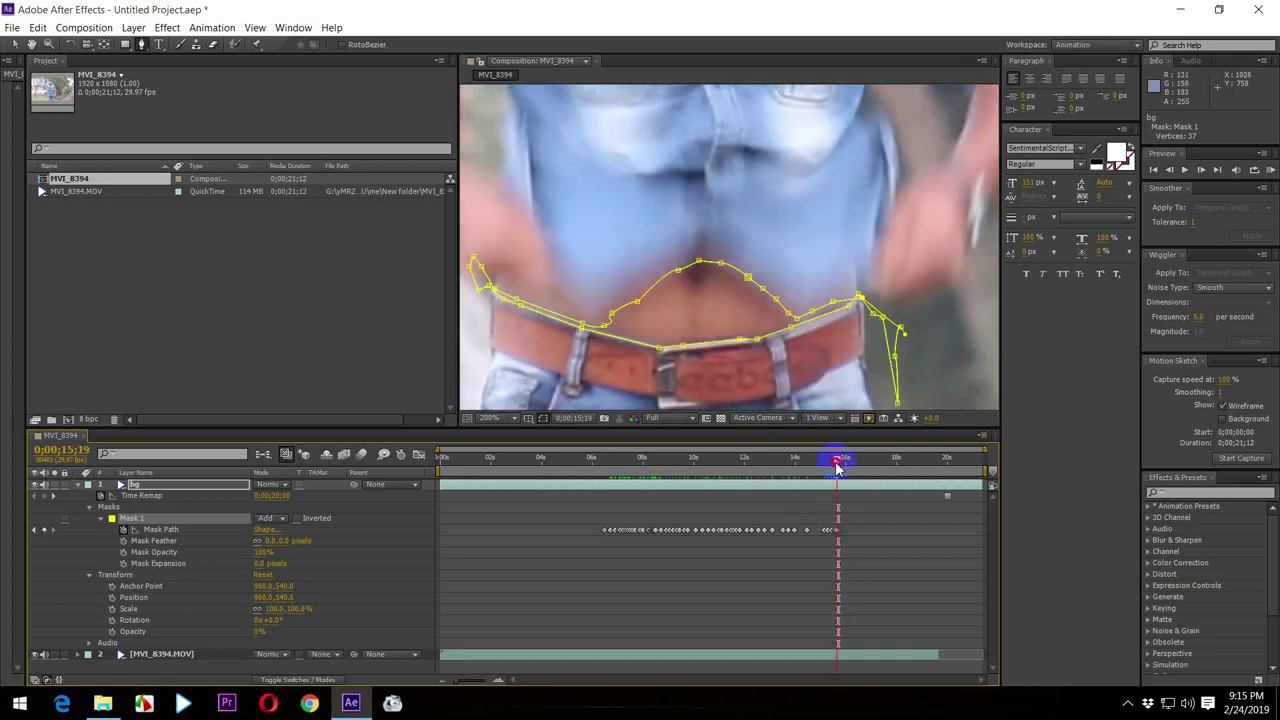
drag(457, 686, 490, 684)
click(718, 374)
mouse_move(606, 329)
mouse_down()
mouse_move(580, 334)
mouse_move(700, 262)
mouse_up()
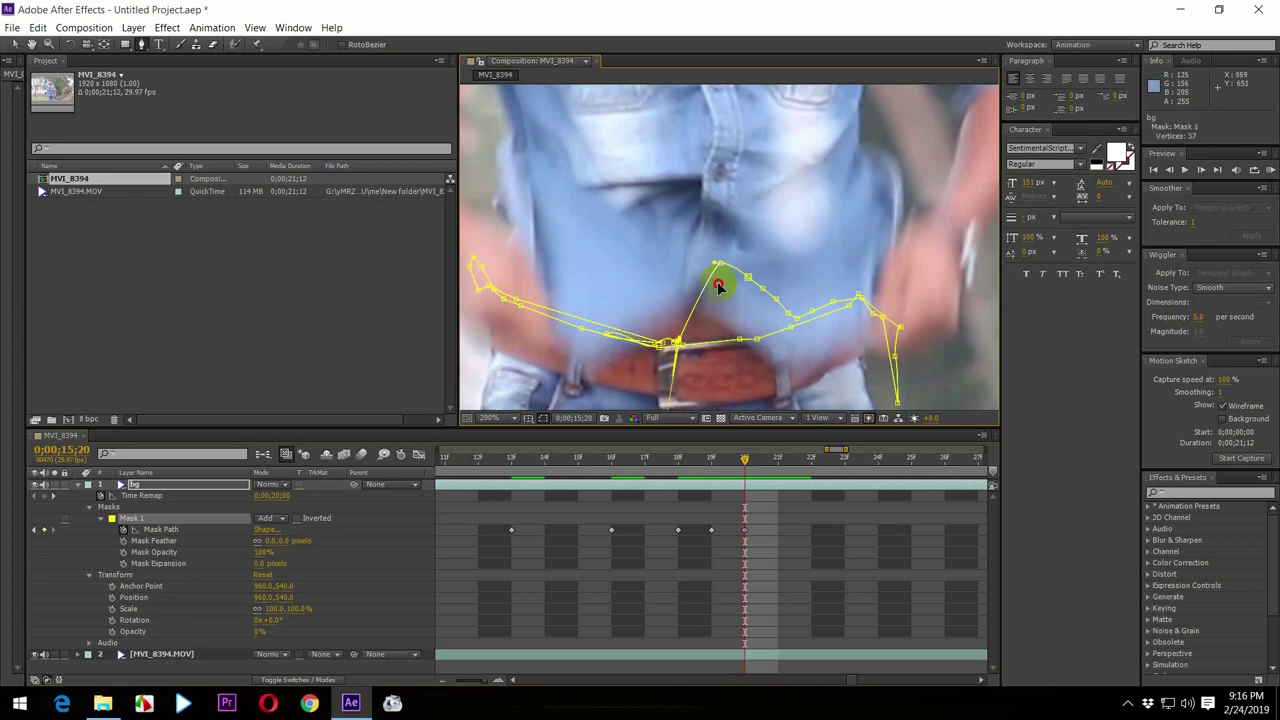
drag(700, 262, 790, 325)
drag(498, 680, 477, 680)
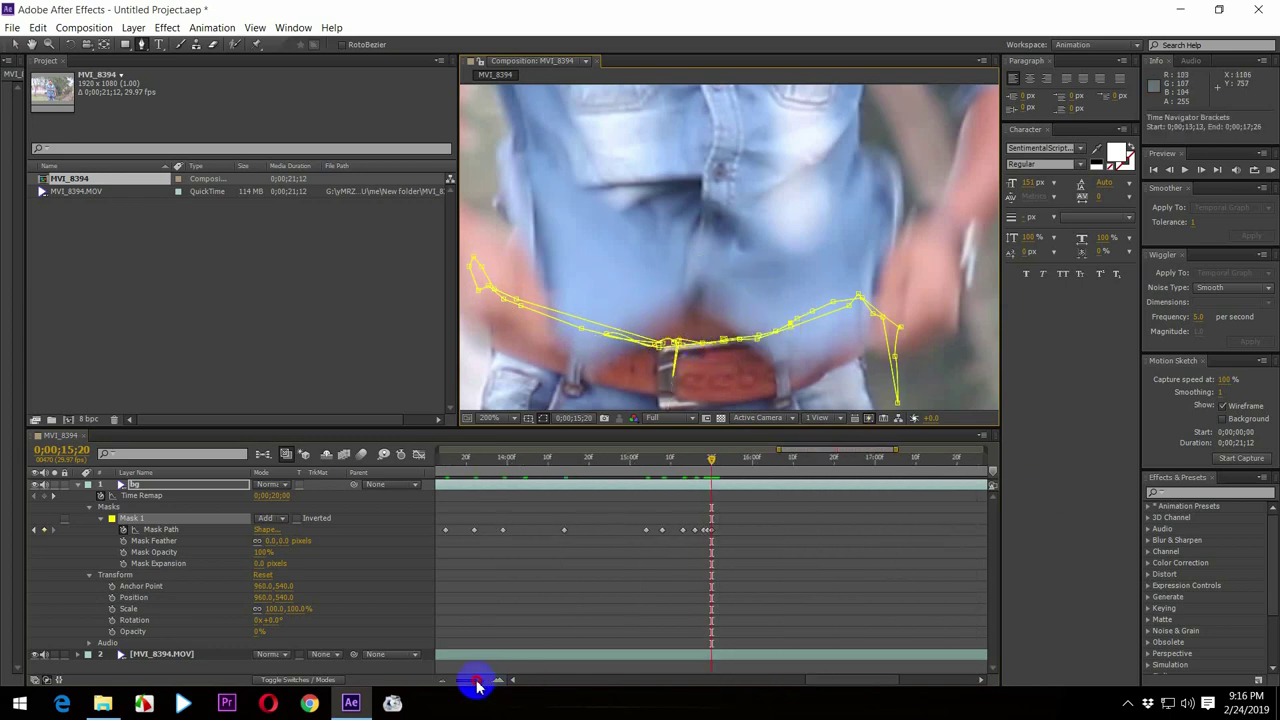
- Scrub back to about 0;00;06;11 to check the mask, select MVI_8394.MOV, and start a preview
scroll(805, 401, down, 4)
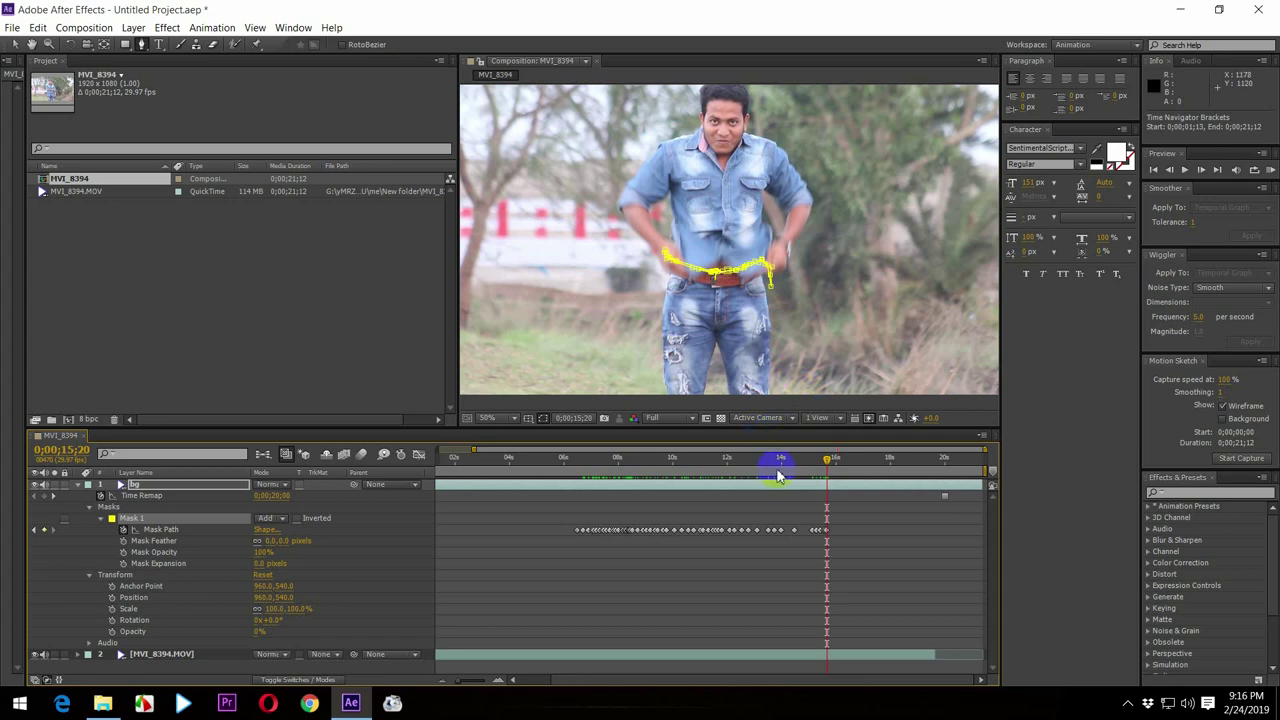
click(828, 466)
drag(828, 466, 799, 470)
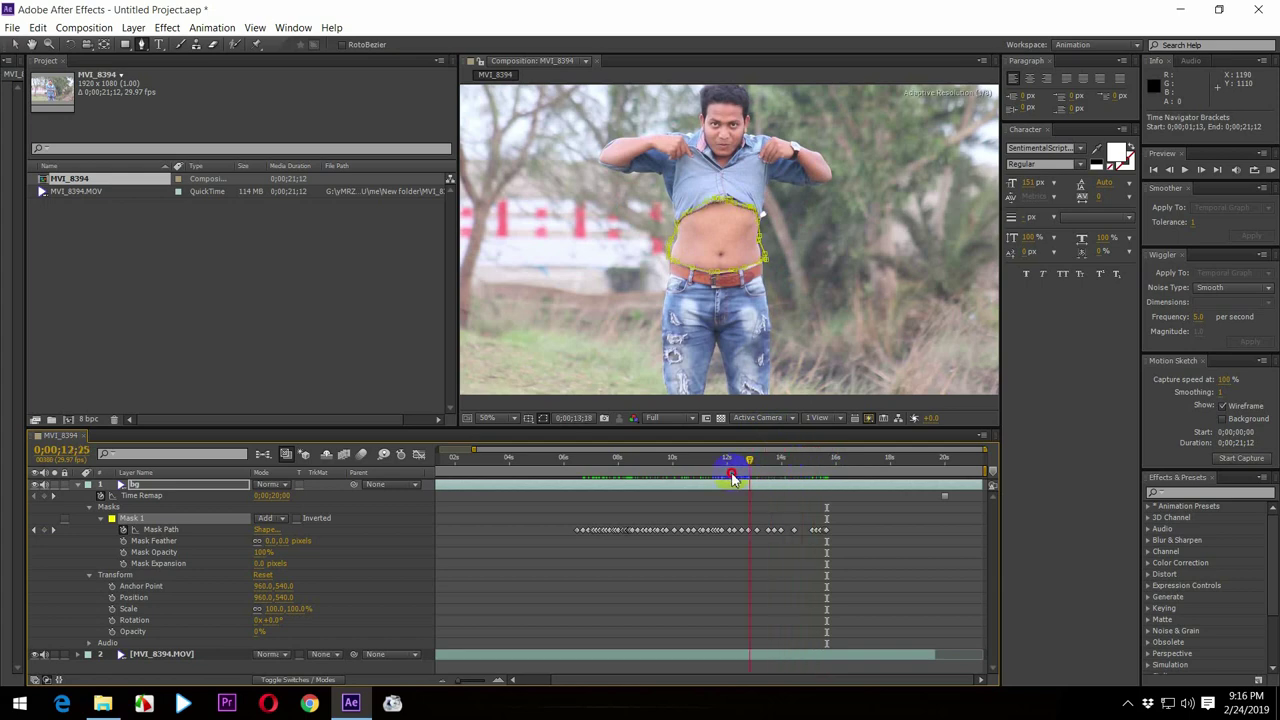
drag(731, 478, 573, 487)
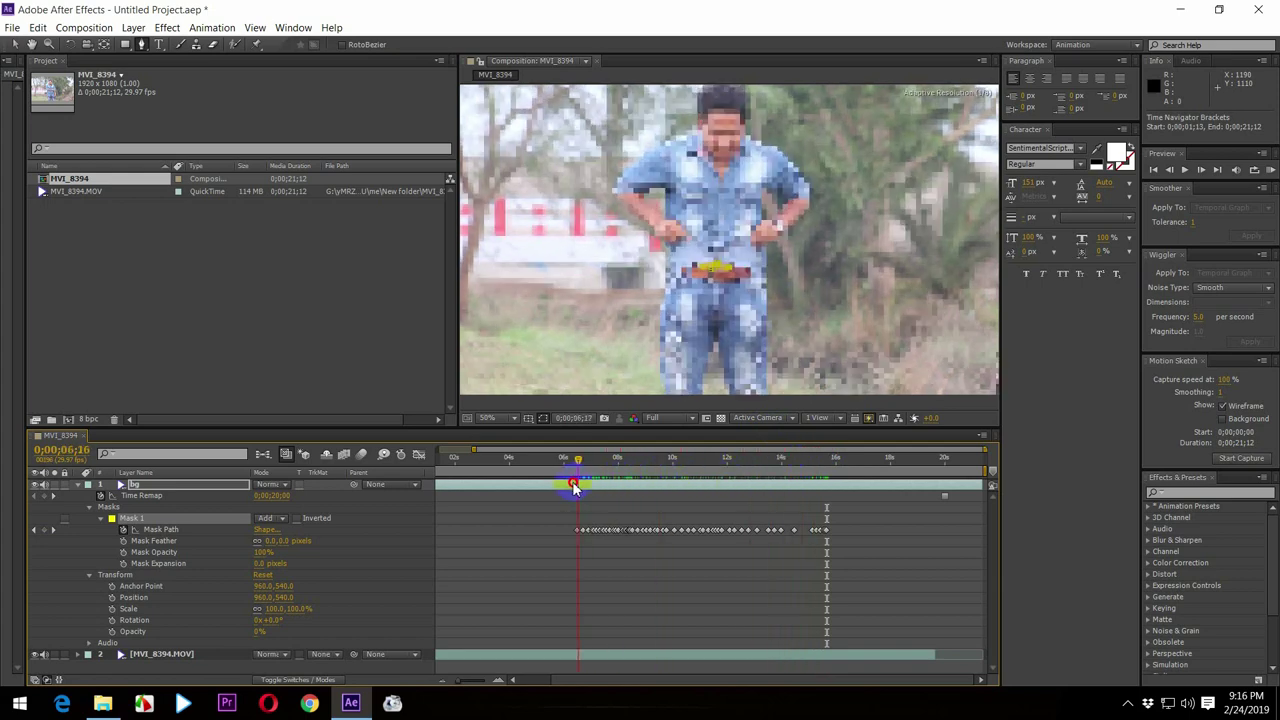
drag(570, 488, 585, 472)
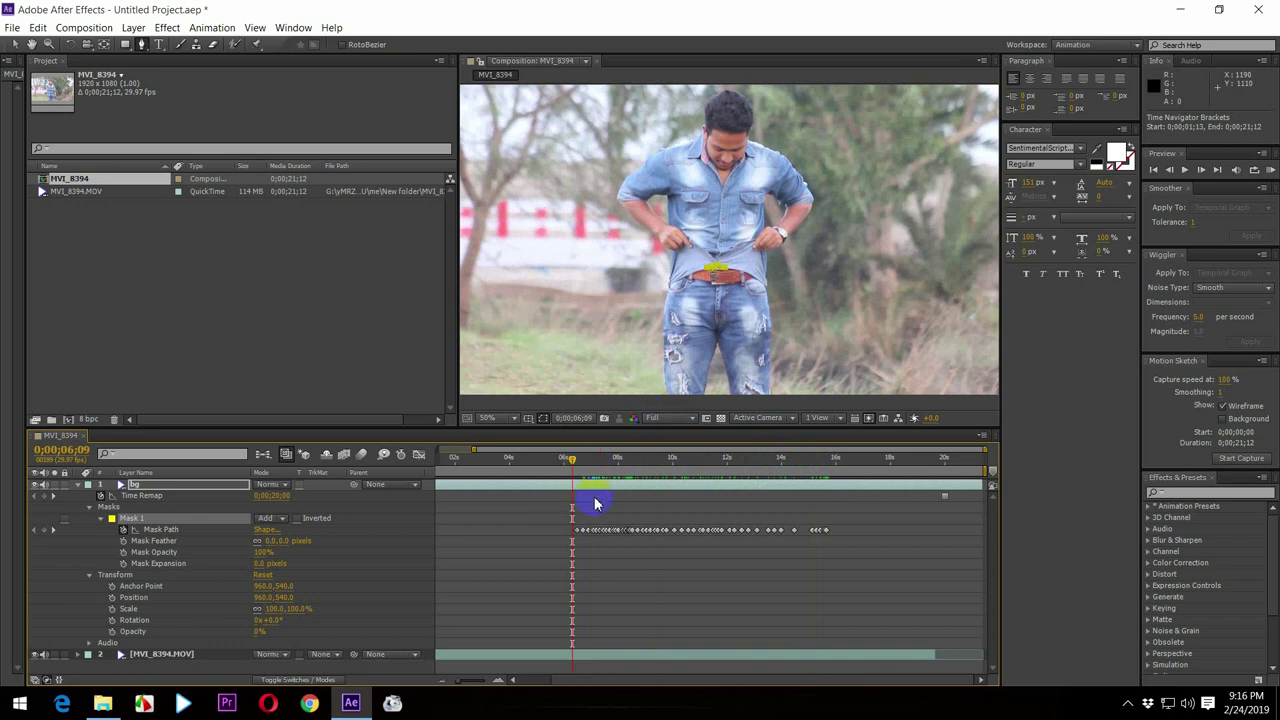
drag(572, 466, 573, 466)
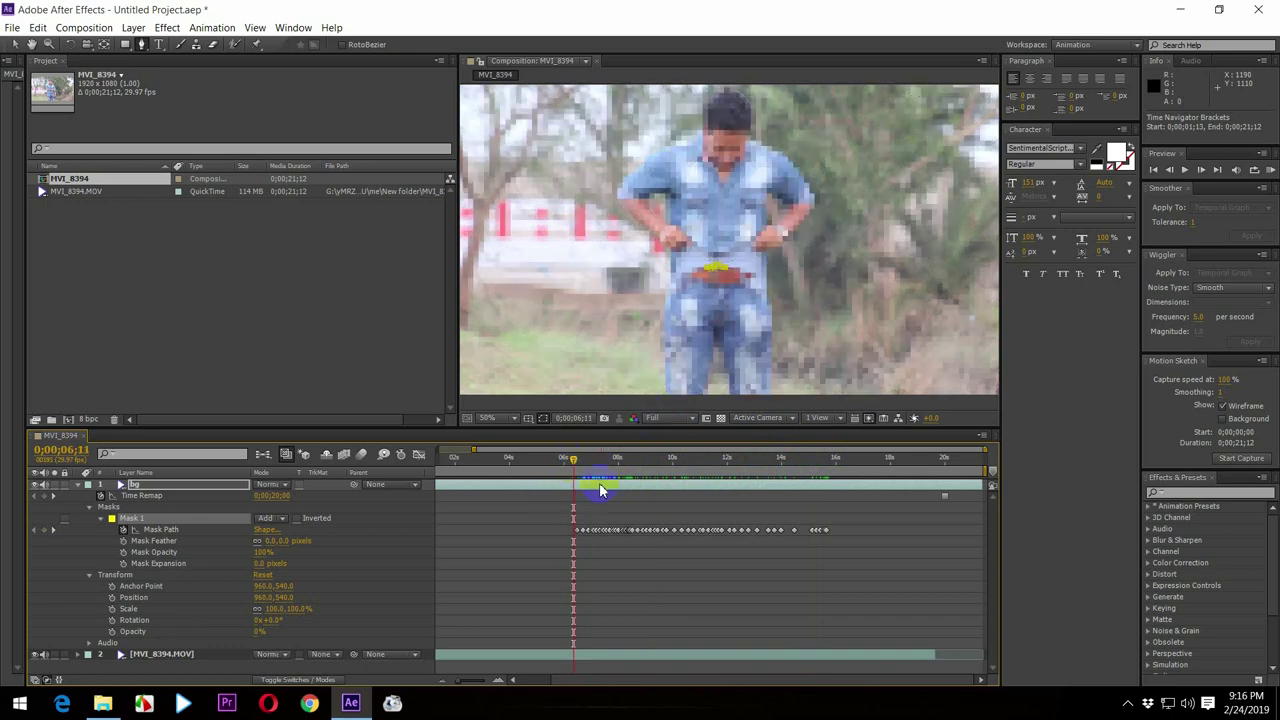
click(652, 656)
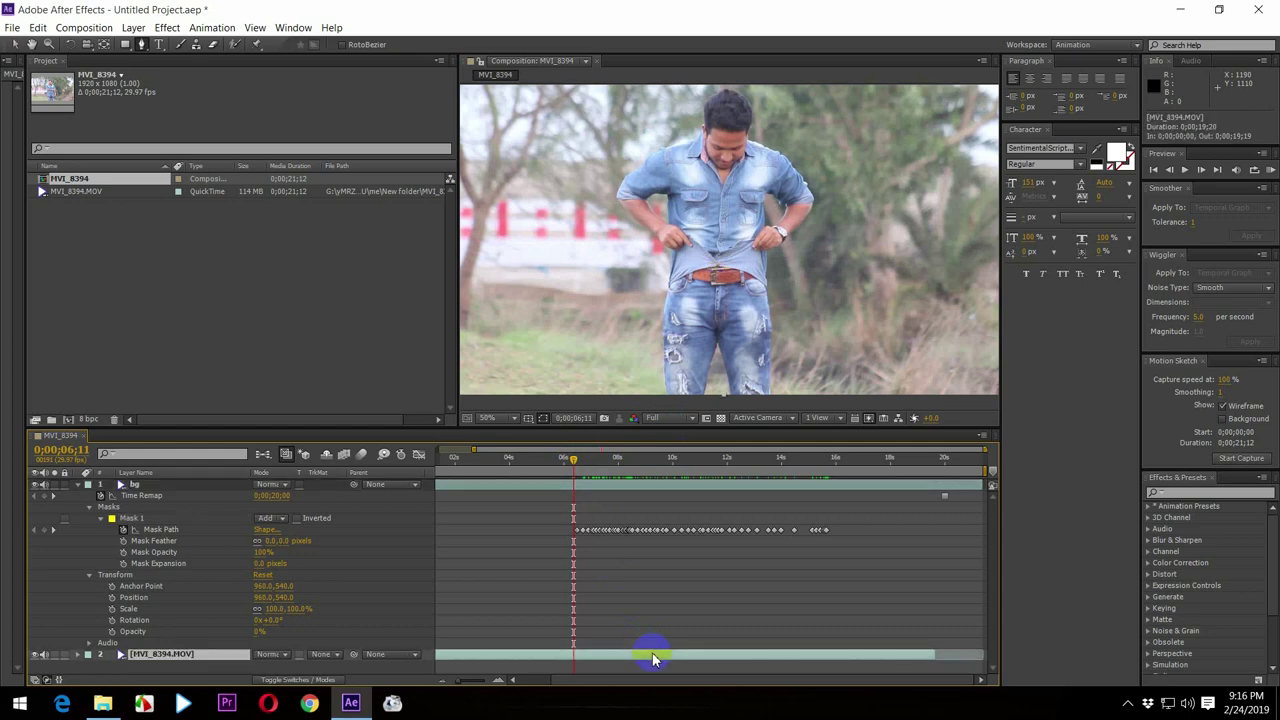
key(space)
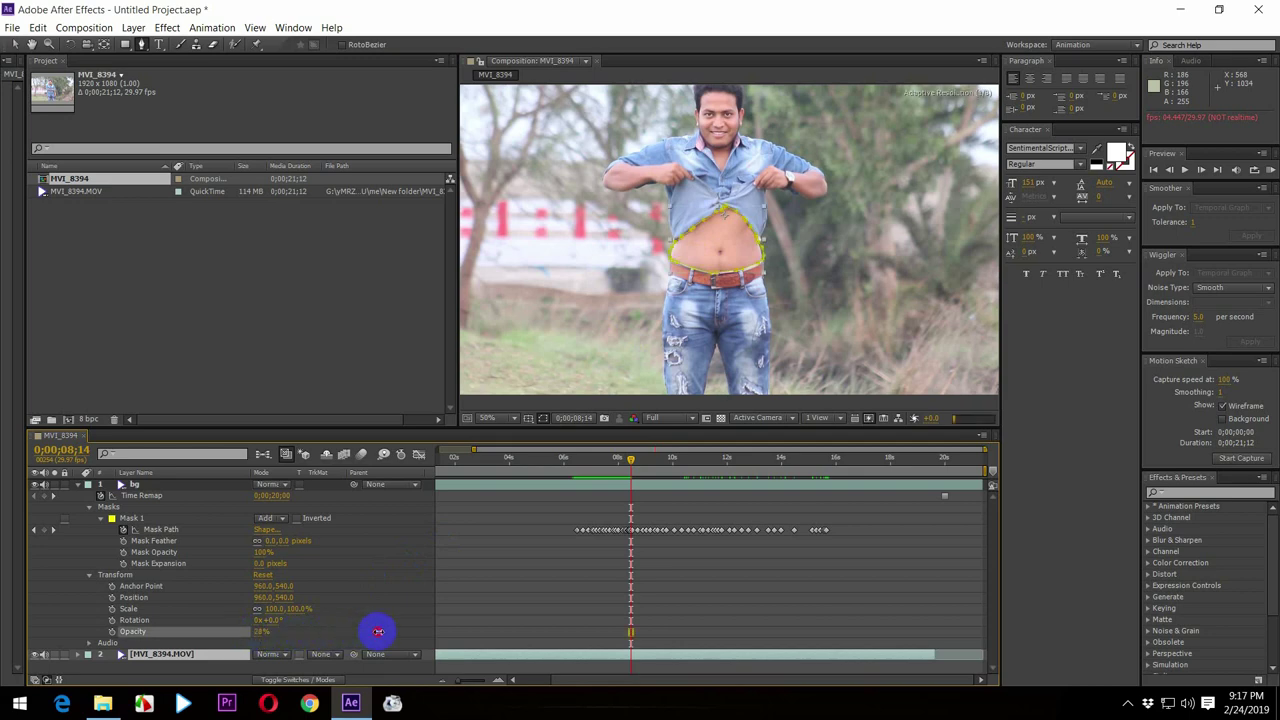
- Set the bg layer's opacity to 100%, select MVI_8394.MOV, and return to just before the hole appears
mouse_move(258, 631)
mouse_down()
mouse_move(490, 628)
mouse_move(551, 571)
mouse_up()
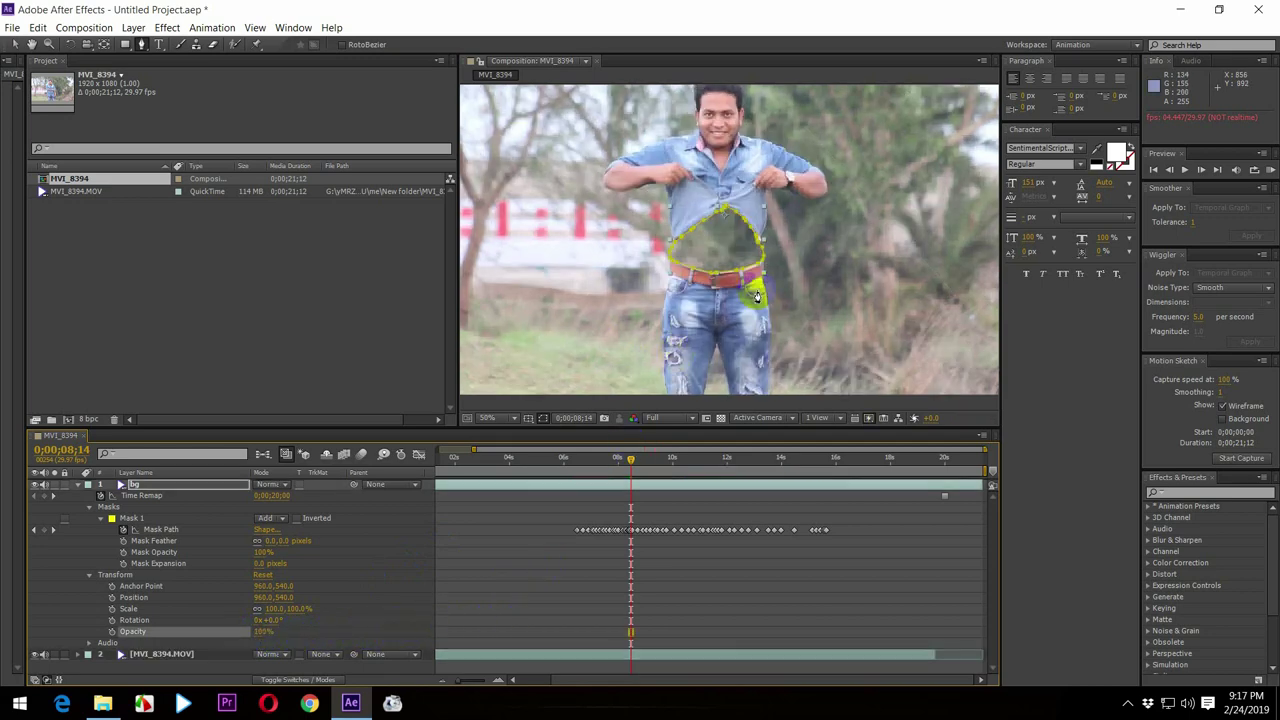
click(642, 659)
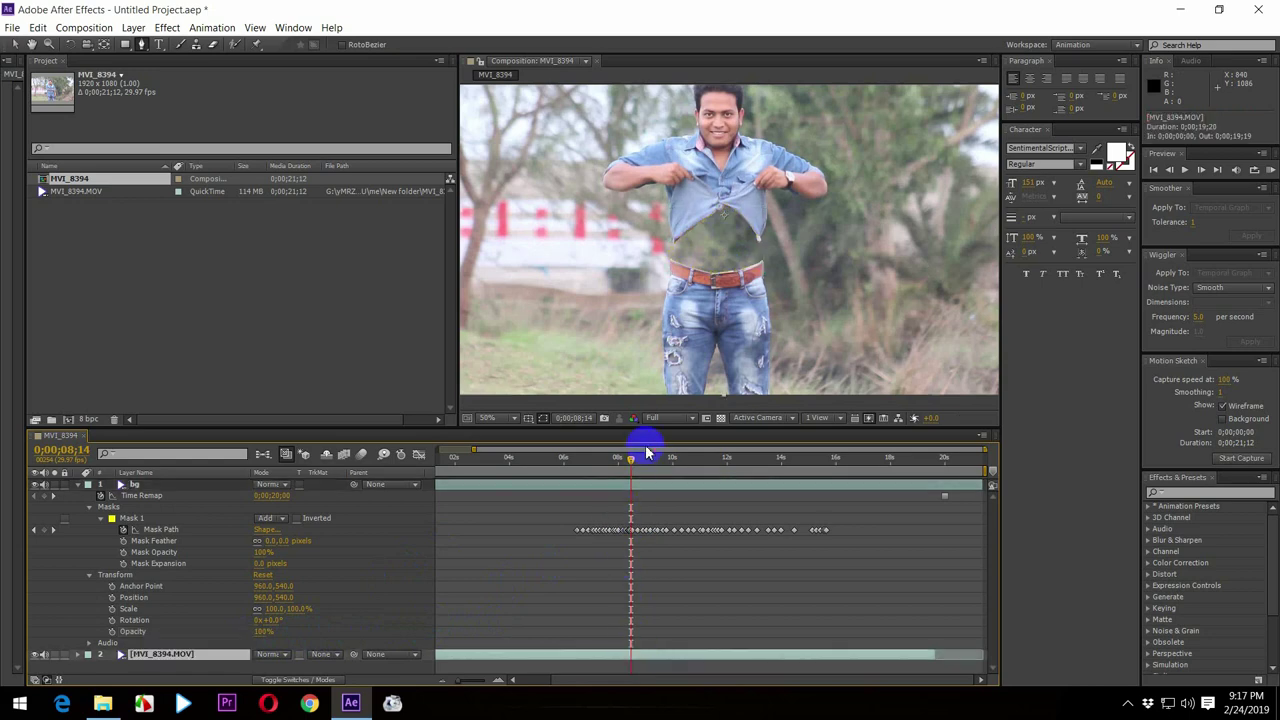
drag(628, 461, 565, 488)
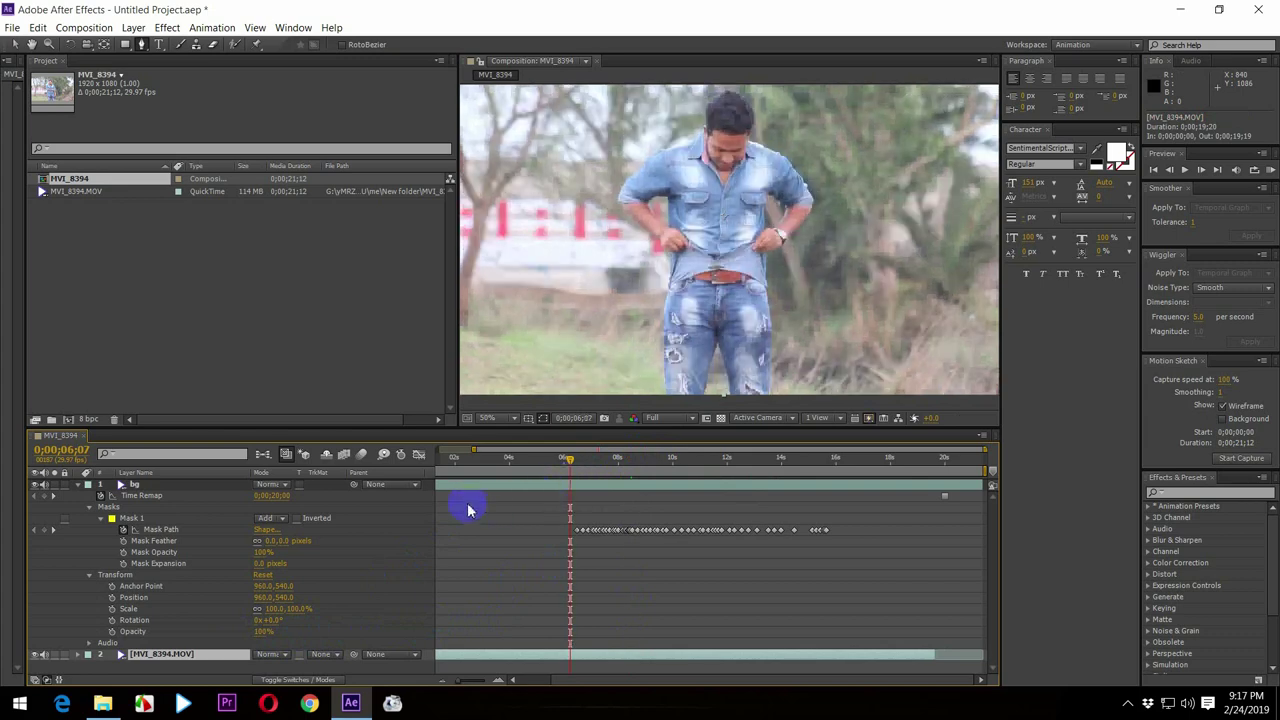
key(space)
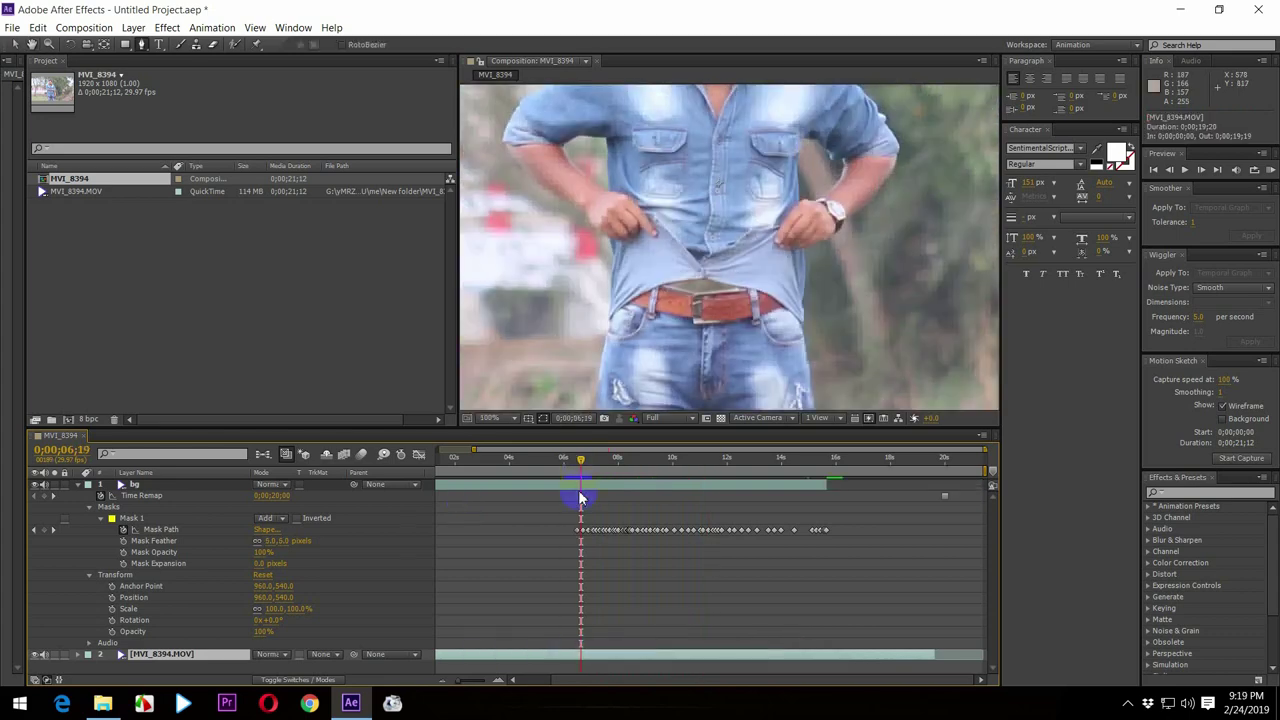
key(space)
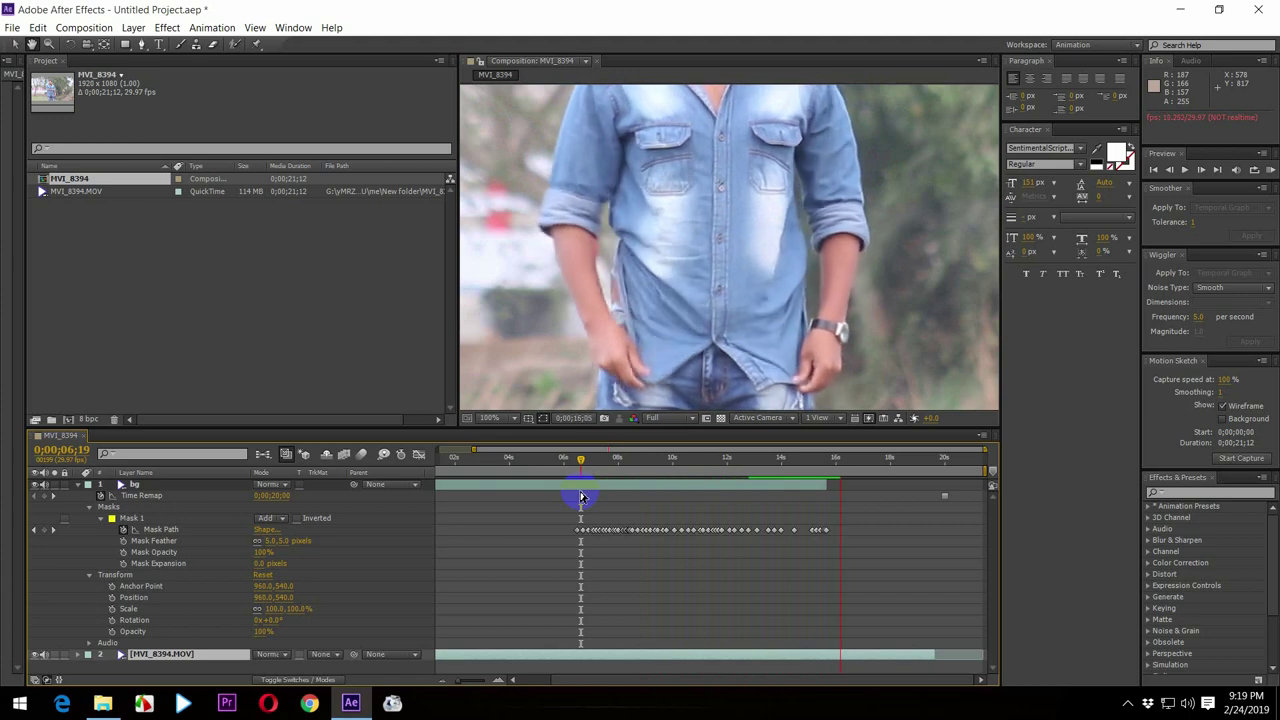
- Stop the preview and set the viewer magnification to Fit up to 100%
key(g)
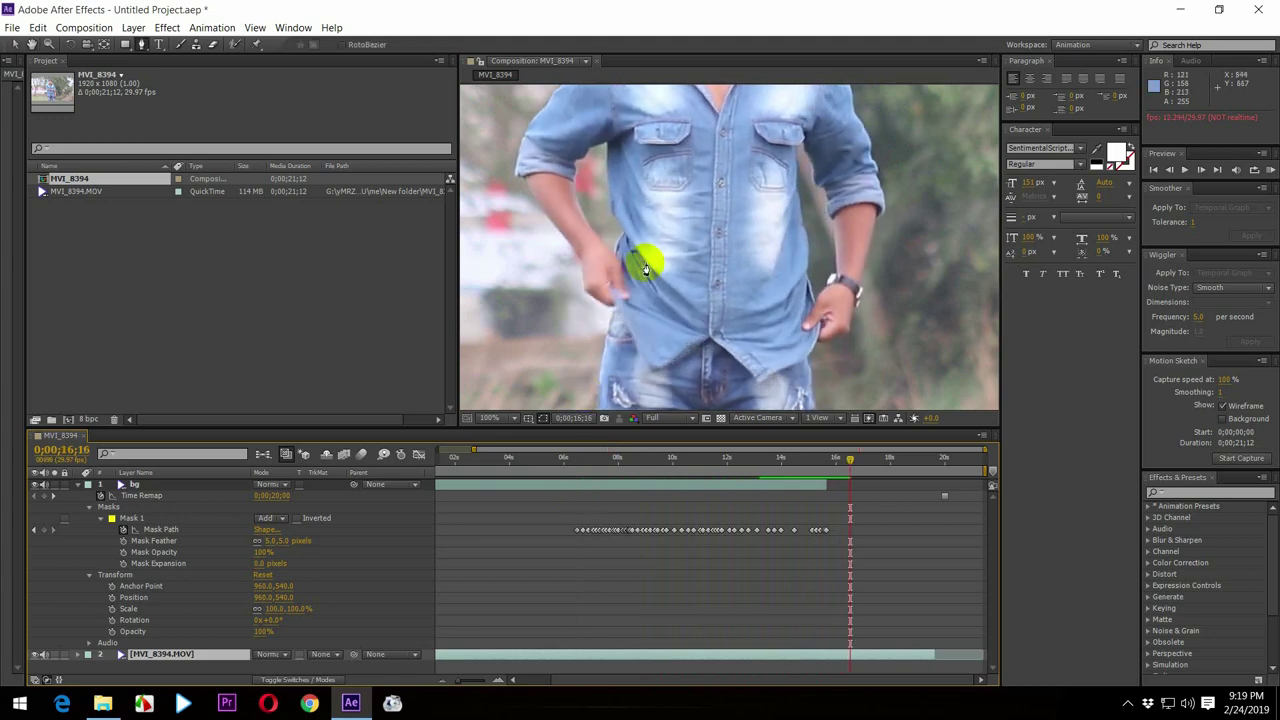
click(482, 421)
click(512, 166)
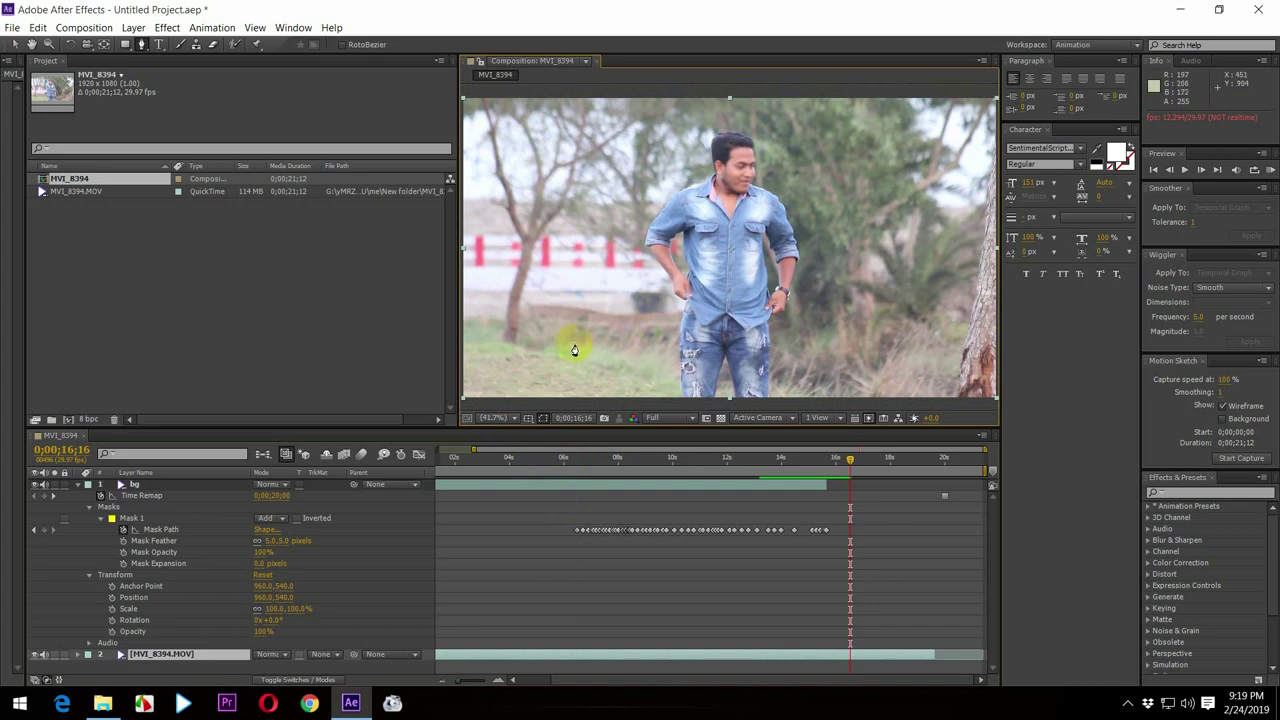